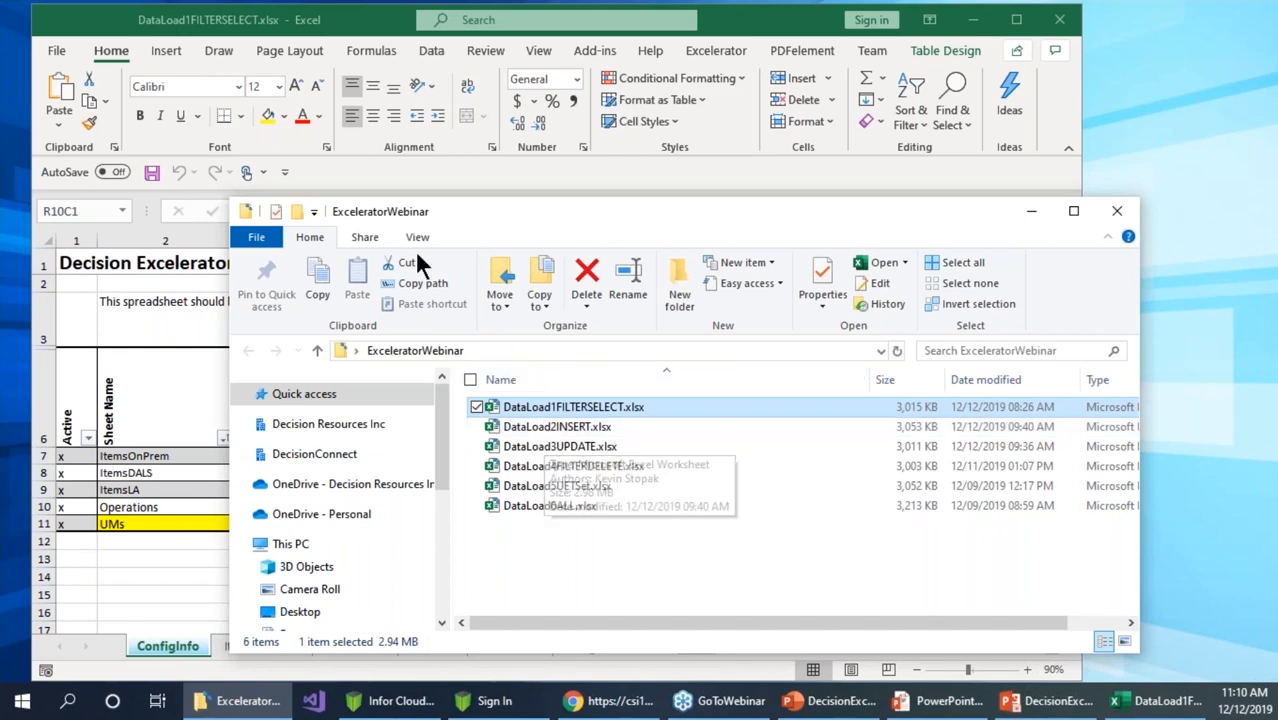
# Look through the ItemsOnPrem, ItemsDALS, ItemsLA and Operations sheets of DataLoad1FILTERSELECT.xlsx and return to ConfigInfo
pyautogui.click(288, 28)
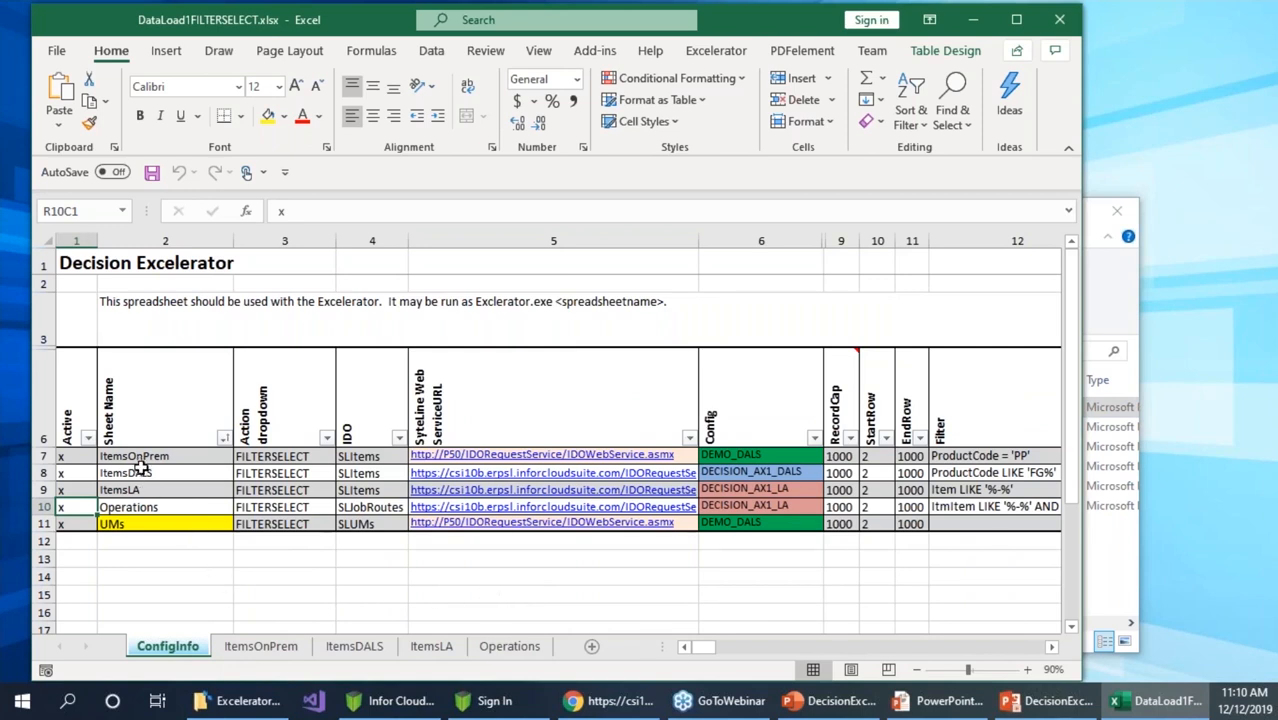
pyautogui.click(261, 646)
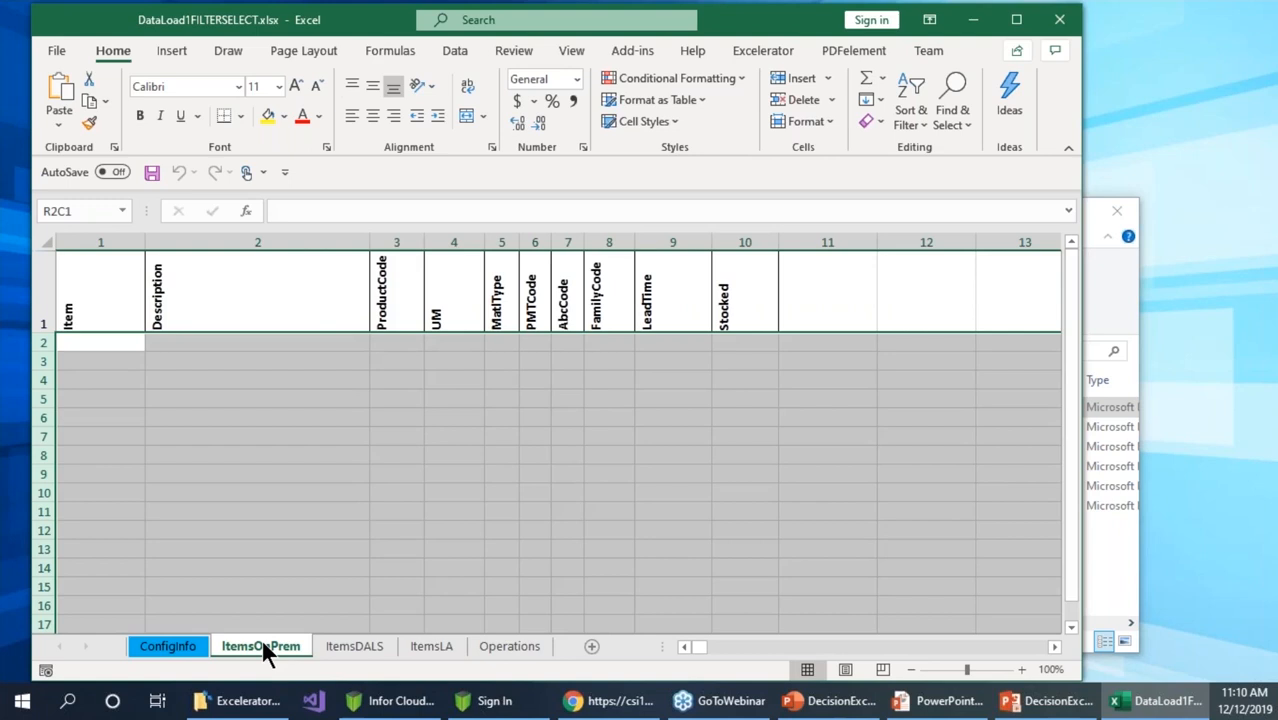
pyautogui.click(347, 648)
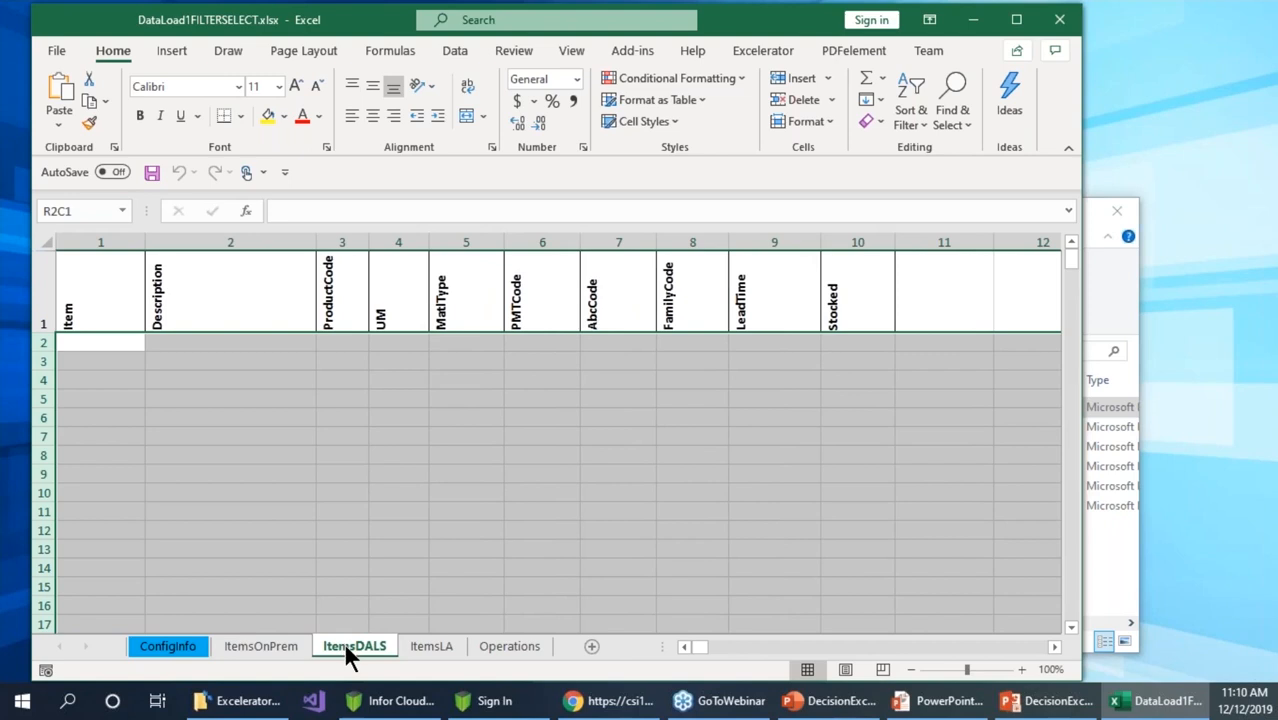
pyautogui.click(429, 647)
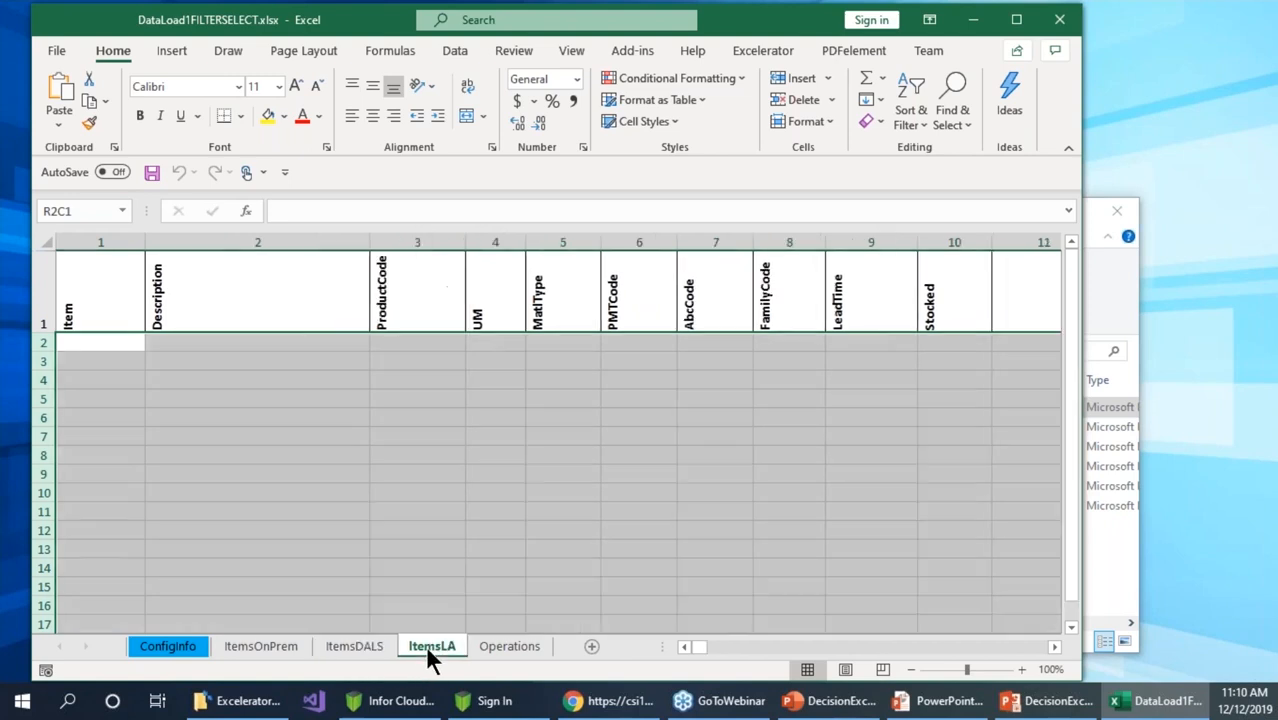
pyautogui.click(495, 646)
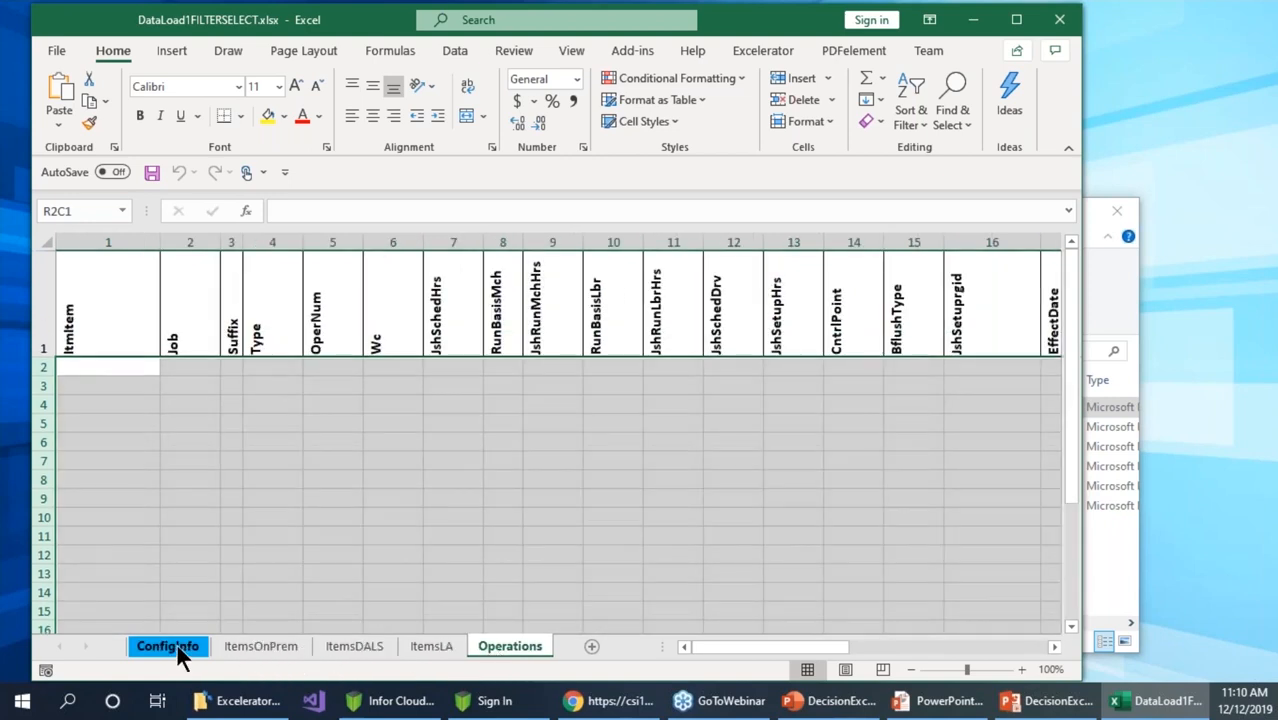
pyautogui.click(177, 645)
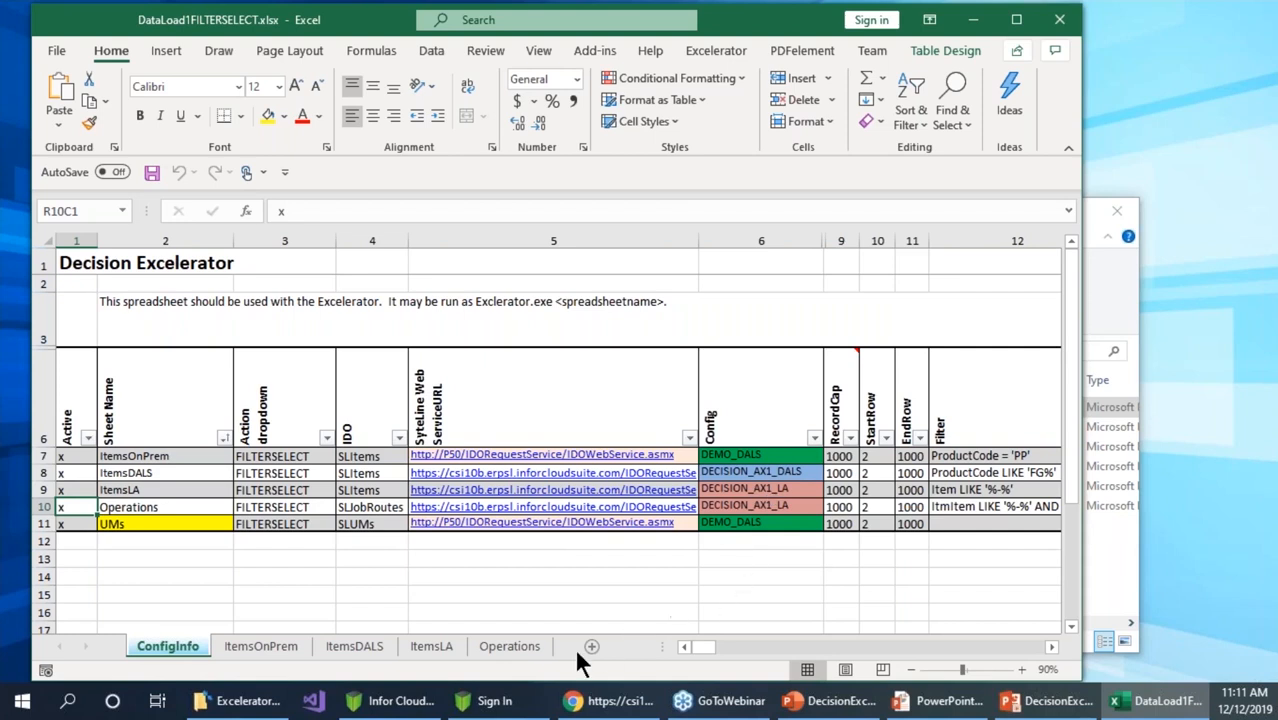
# Examine the filter expressions of the four item and operation rows in ConfigInfo and the note on the NOValidate column
pyautogui.click(1051, 647)
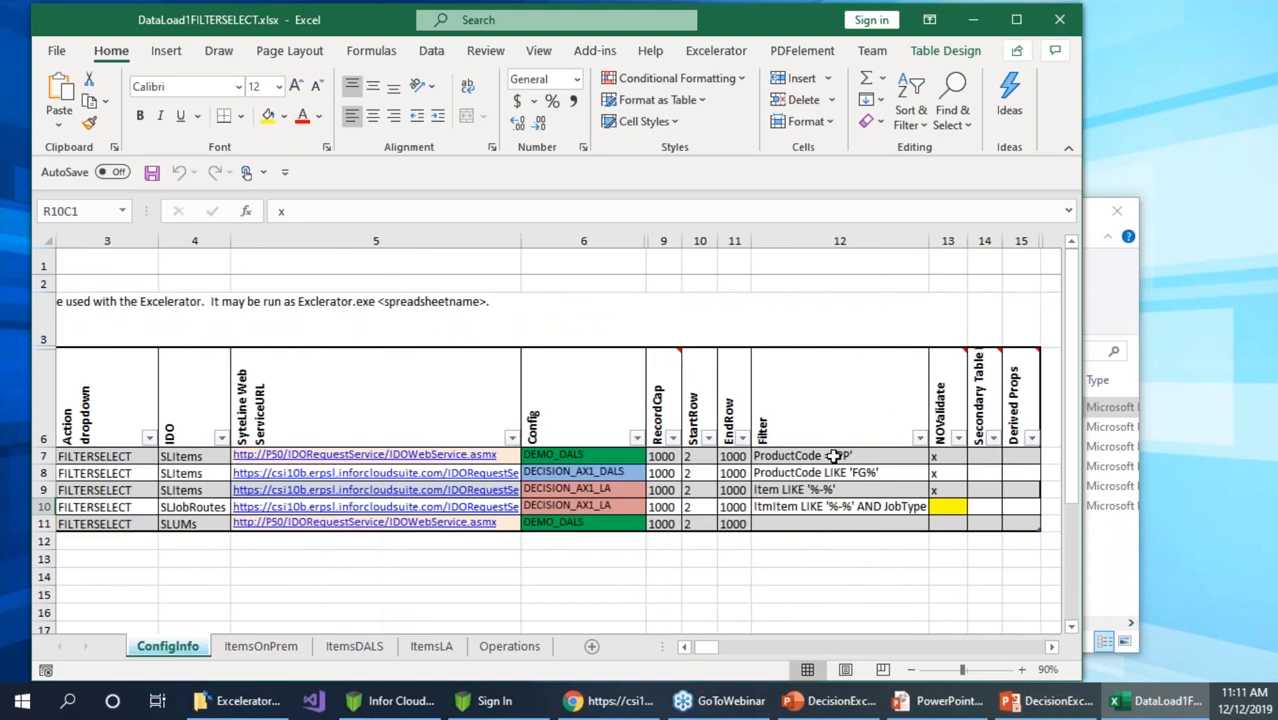
pyautogui.click(833, 456)
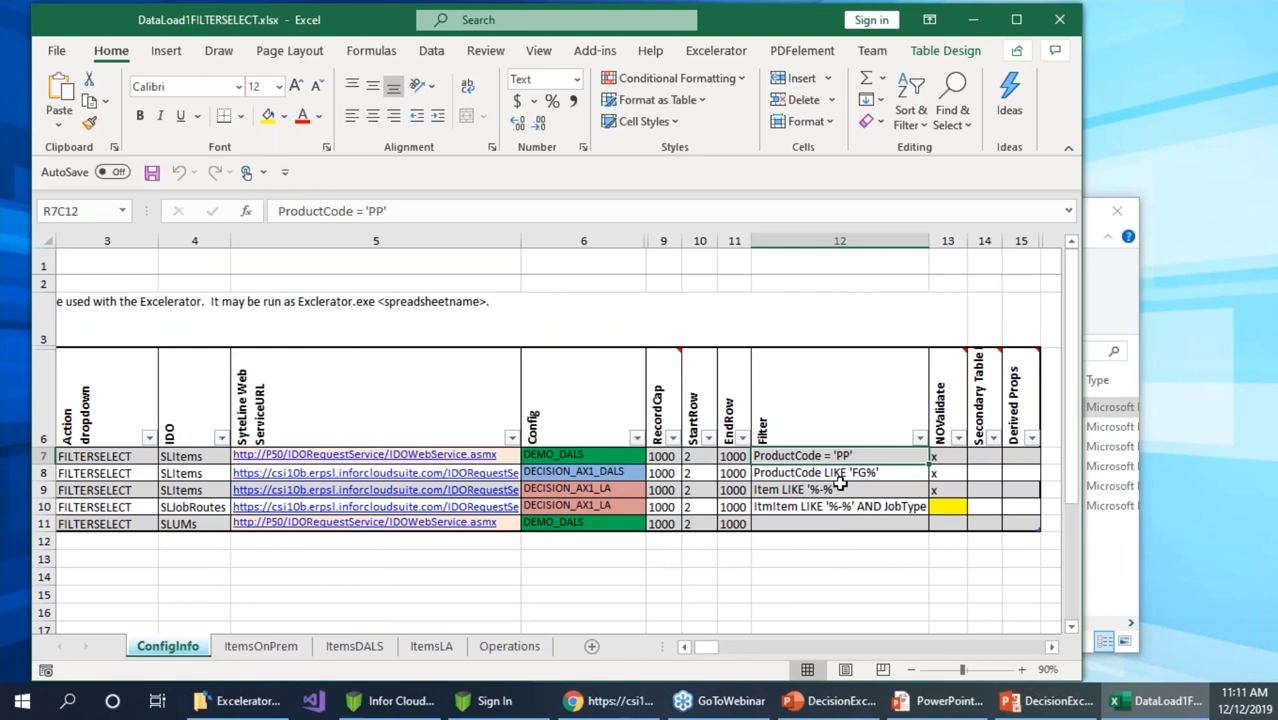
pyautogui.click(841, 486)
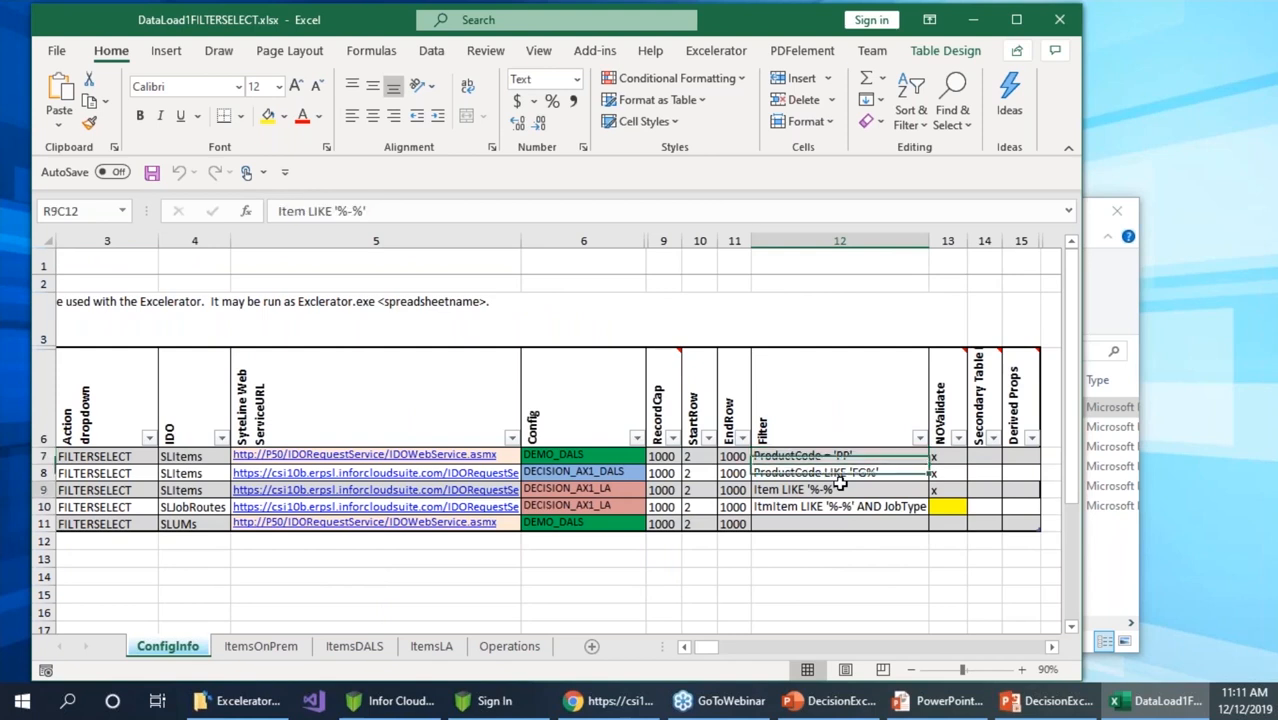
pyautogui.click(841, 472)
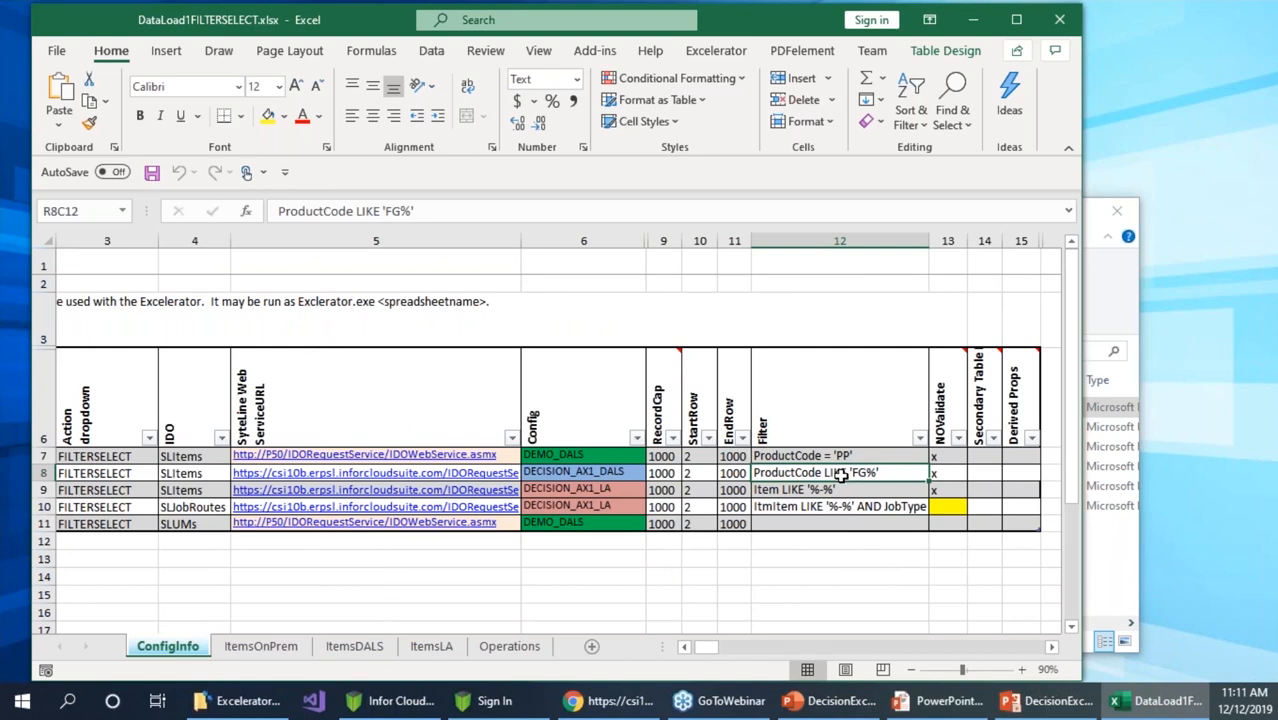
pyautogui.click(845, 490)
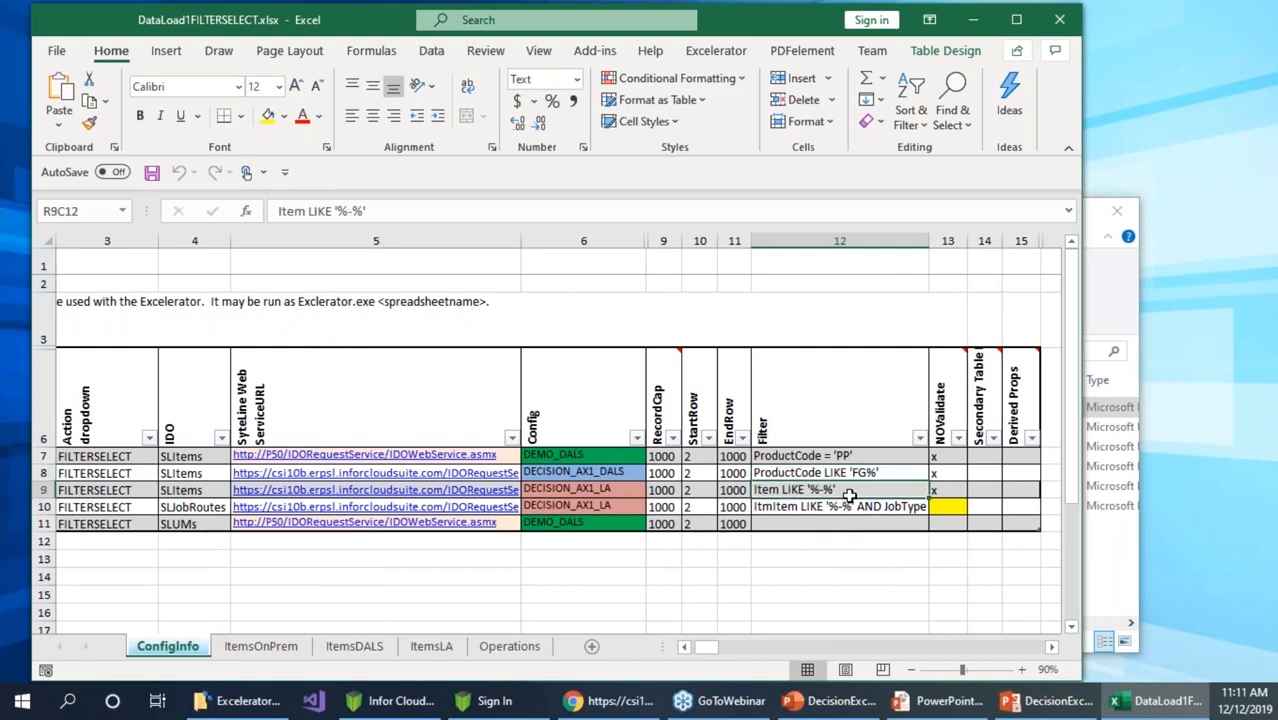
pyautogui.click(842, 506)
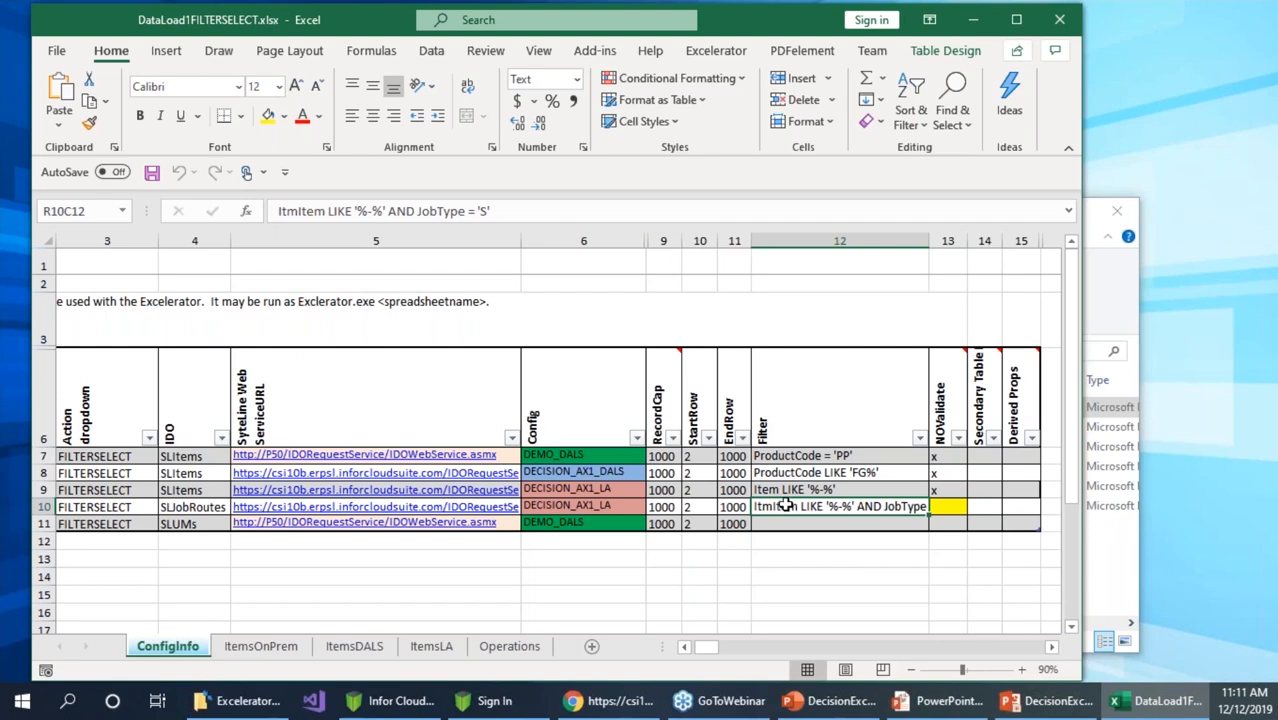
pyautogui.moveTo(940, 392)
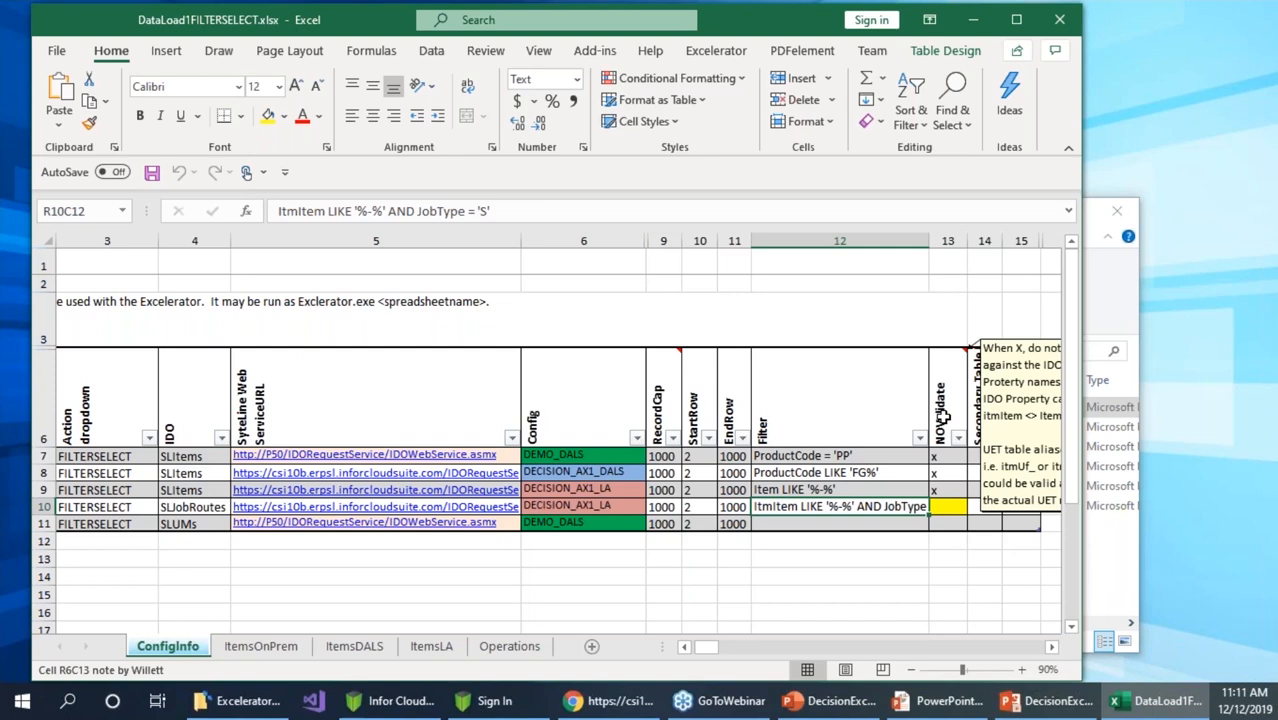
# Check the Item, Description, ProductCode and UM headers on the ItemsOnPrem sheet, and return to the first columns of ConfigInfo
pyautogui.click(260, 647)
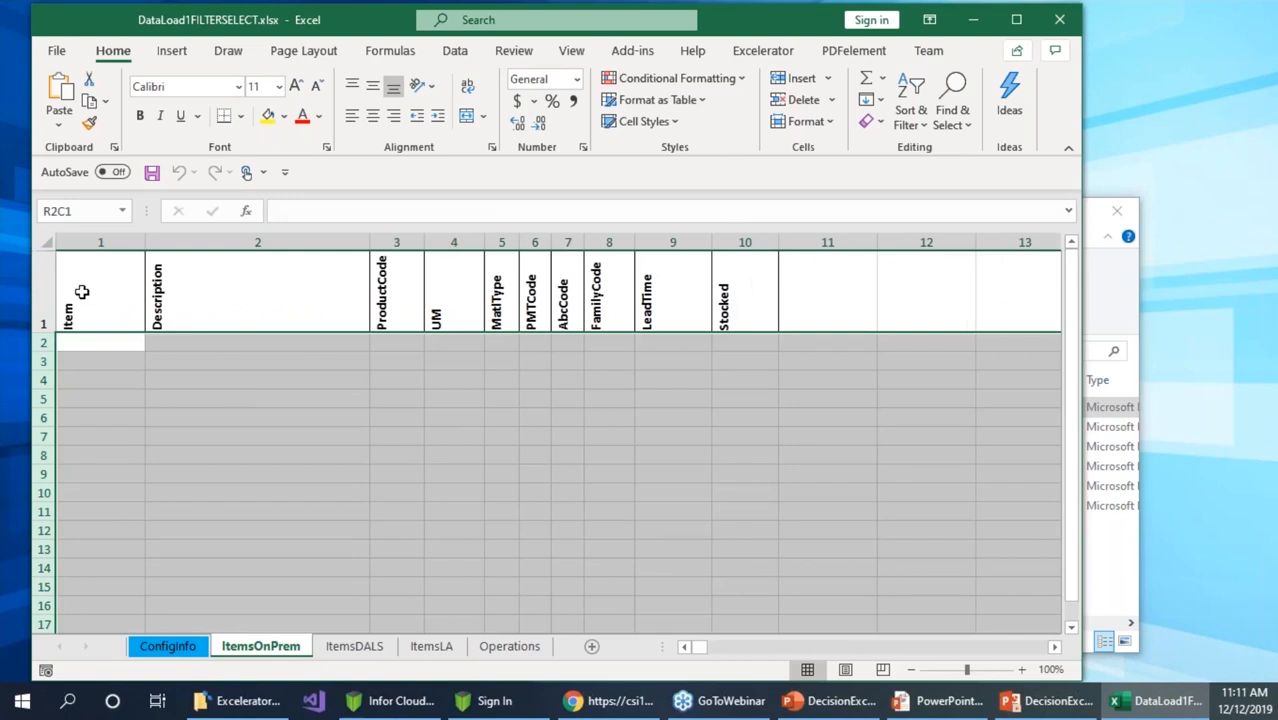
pyautogui.click(82, 291)
pyautogui.click(204, 287)
pyautogui.click(402, 282)
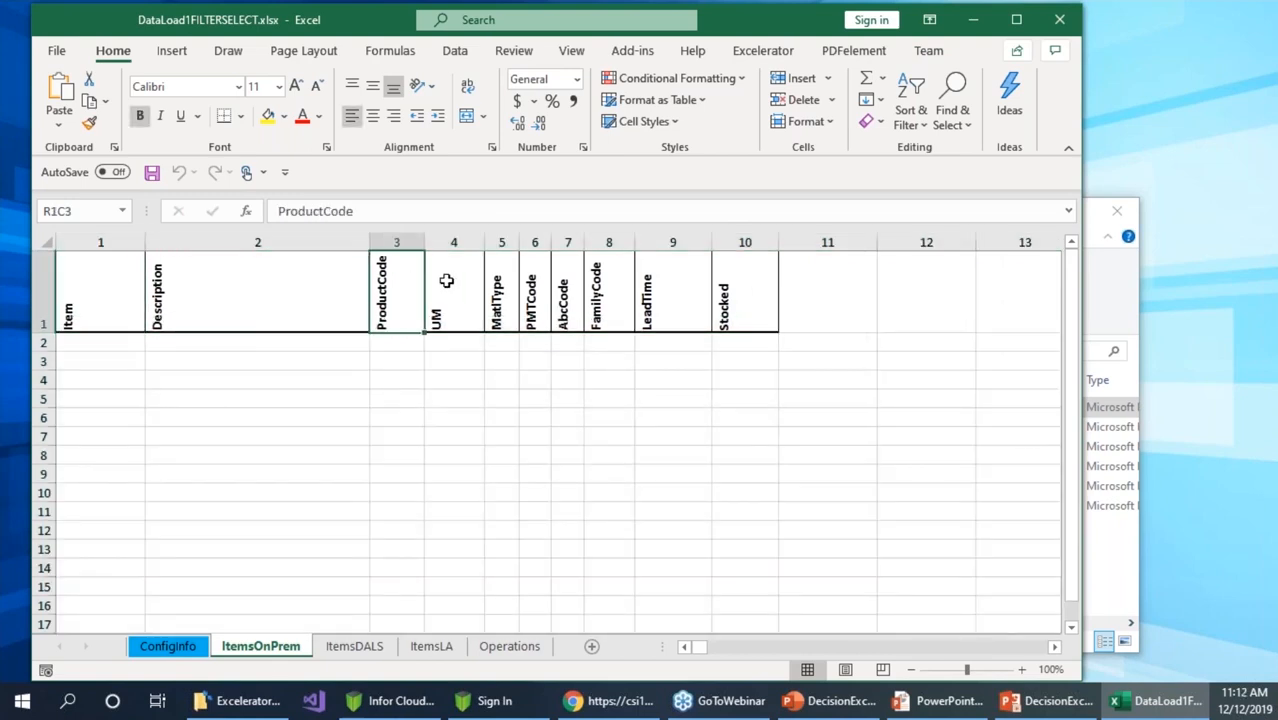
pyautogui.click(447, 281)
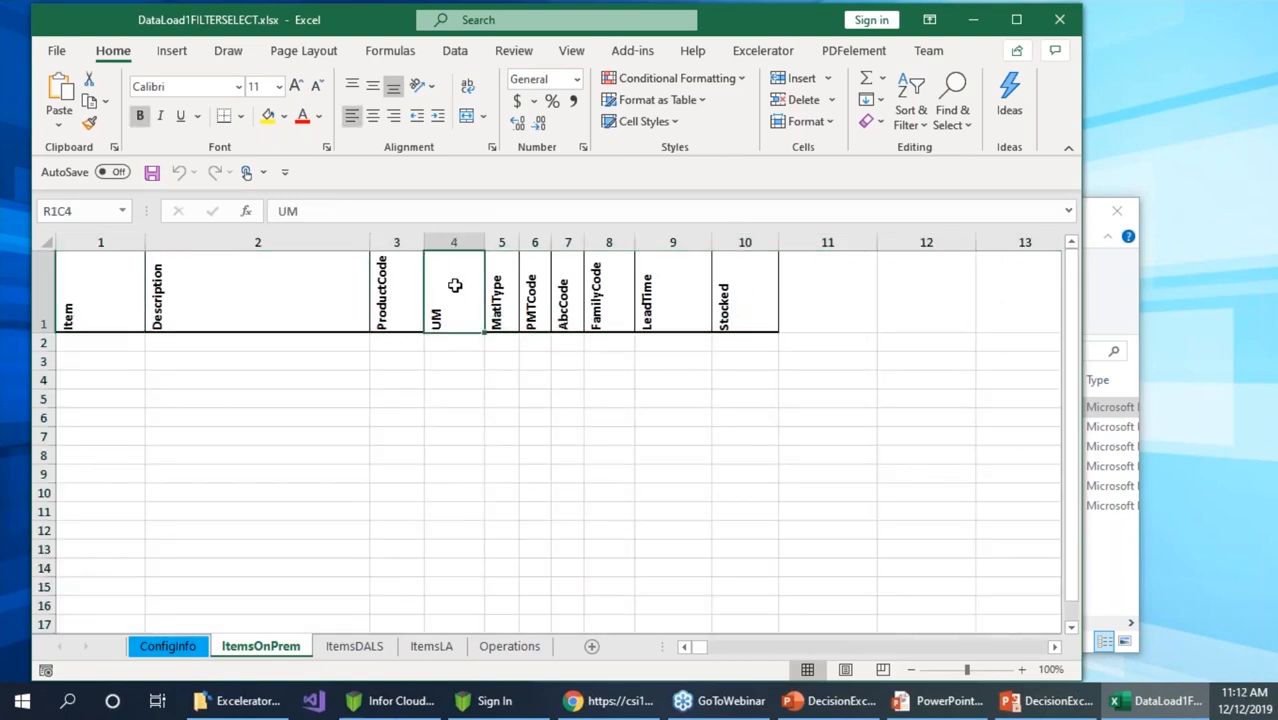
pyautogui.click(175, 646)
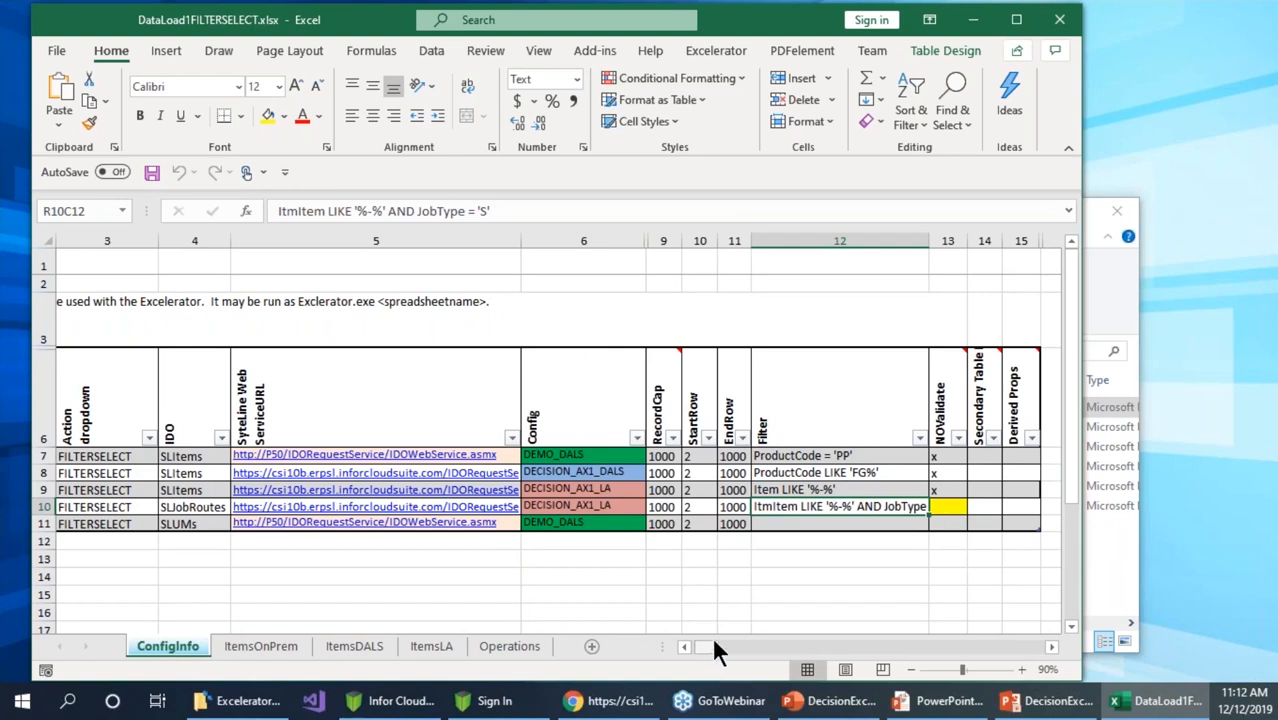
pyautogui.moveTo(706, 645); pyautogui.dragTo(703, 645)
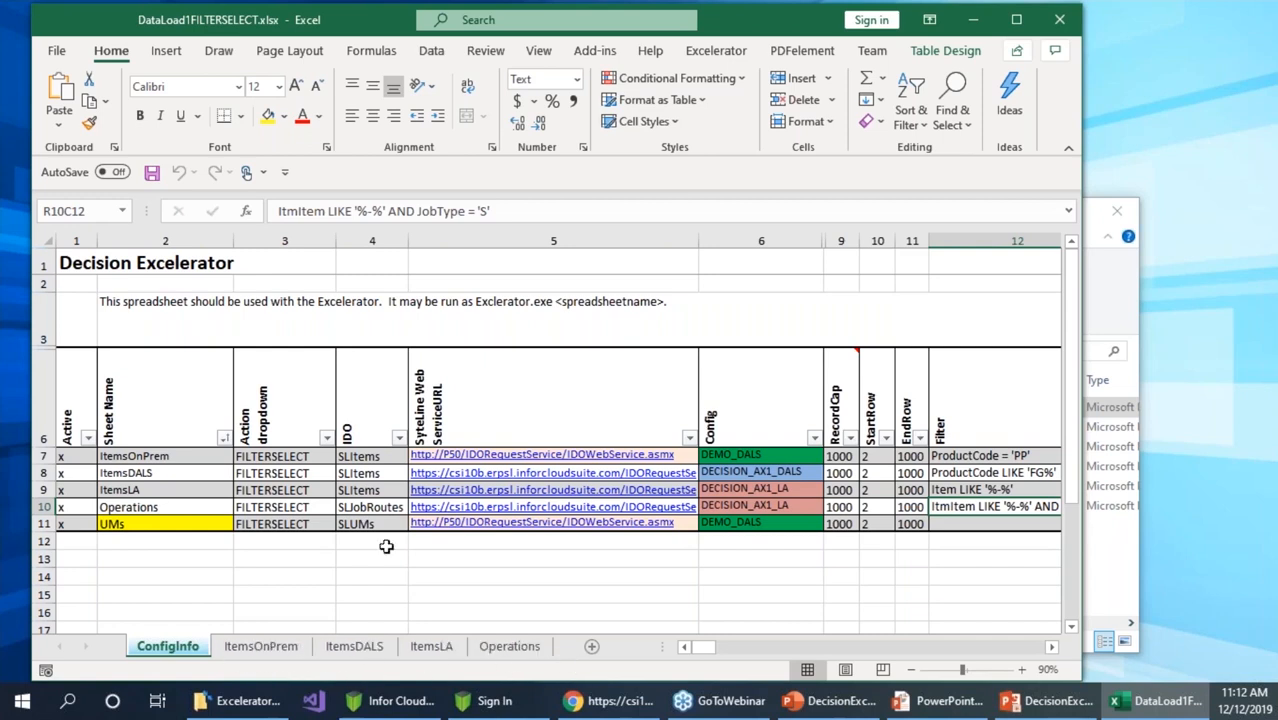
# Close the DataLoad1FILTERSELECT workbook and inspect the configuration chosen in the desktop and browser Infor sign-in windows
pyautogui.click(1063, 20)
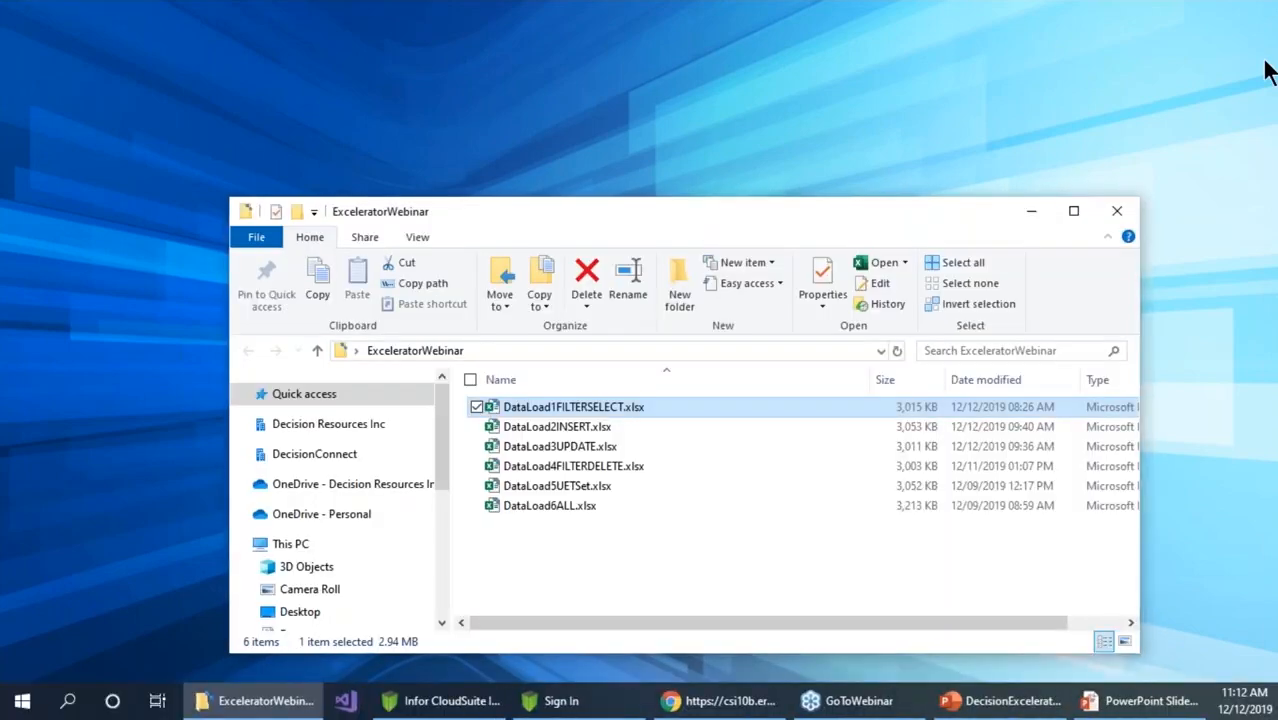
pyautogui.click(708, 99)
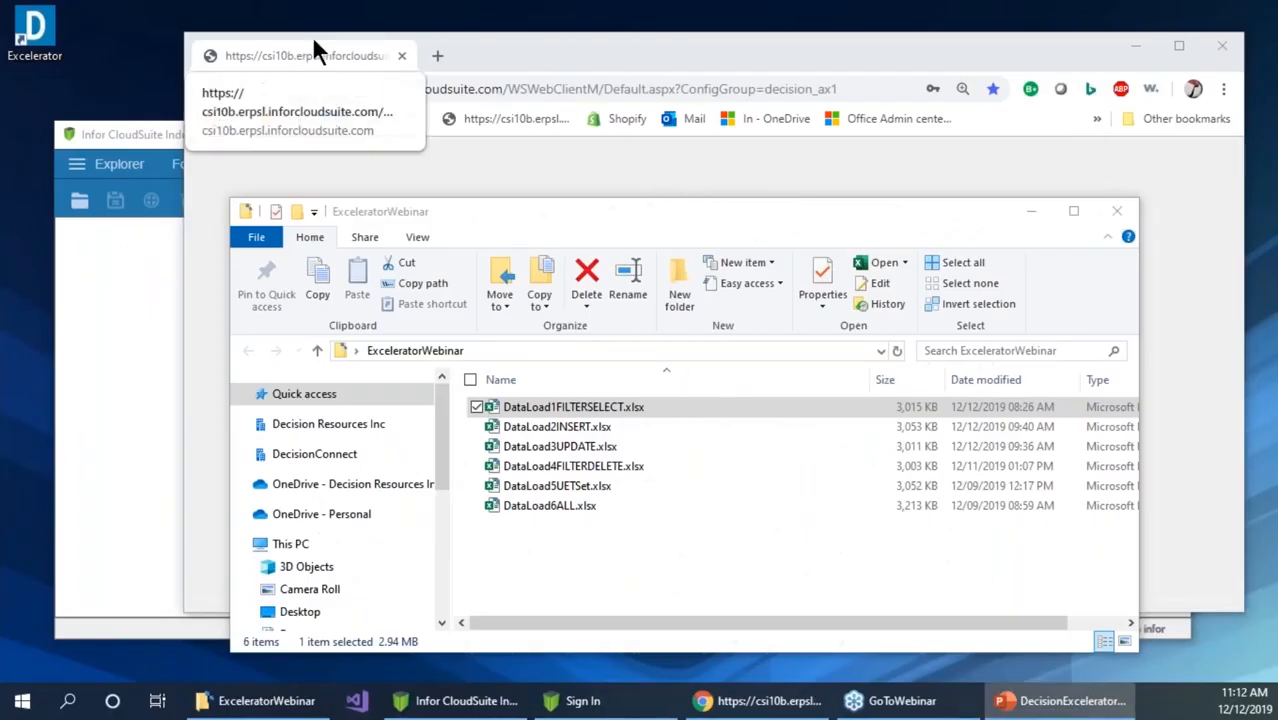
pyautogui.moveTo(502, 55); pyautogui.dragTo(531, 95)
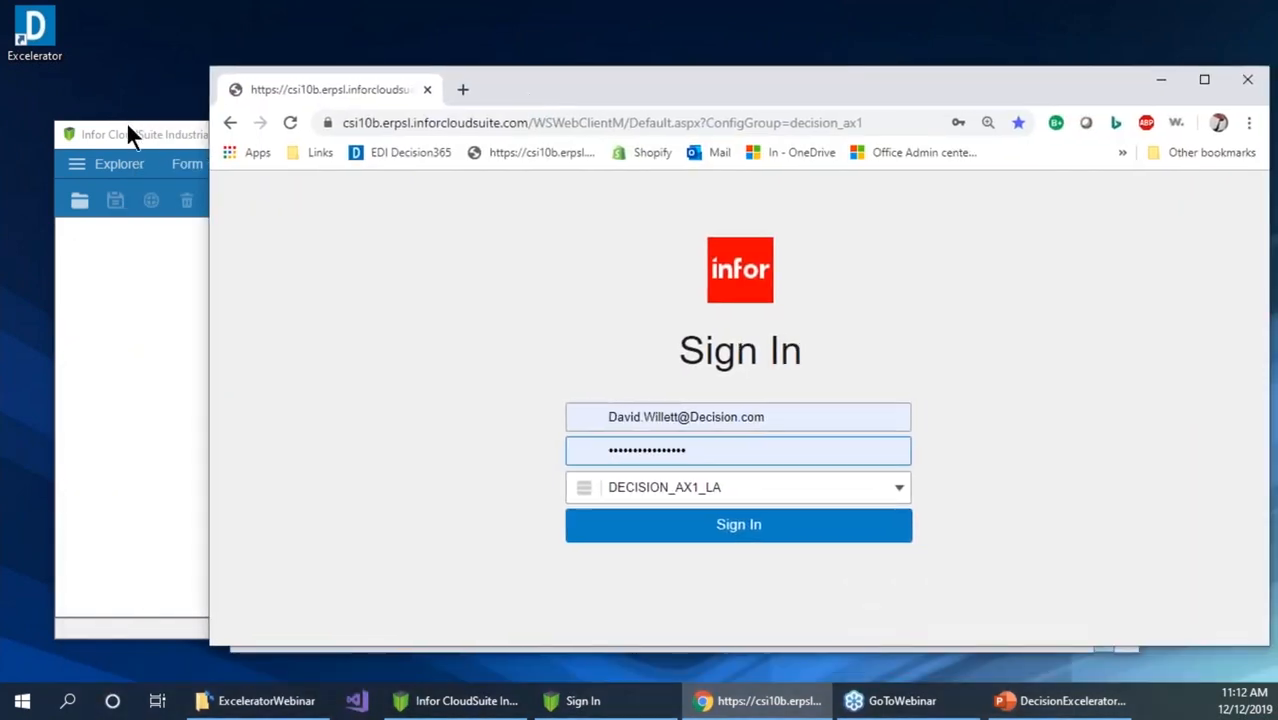
pyautogui.click(171, 138)
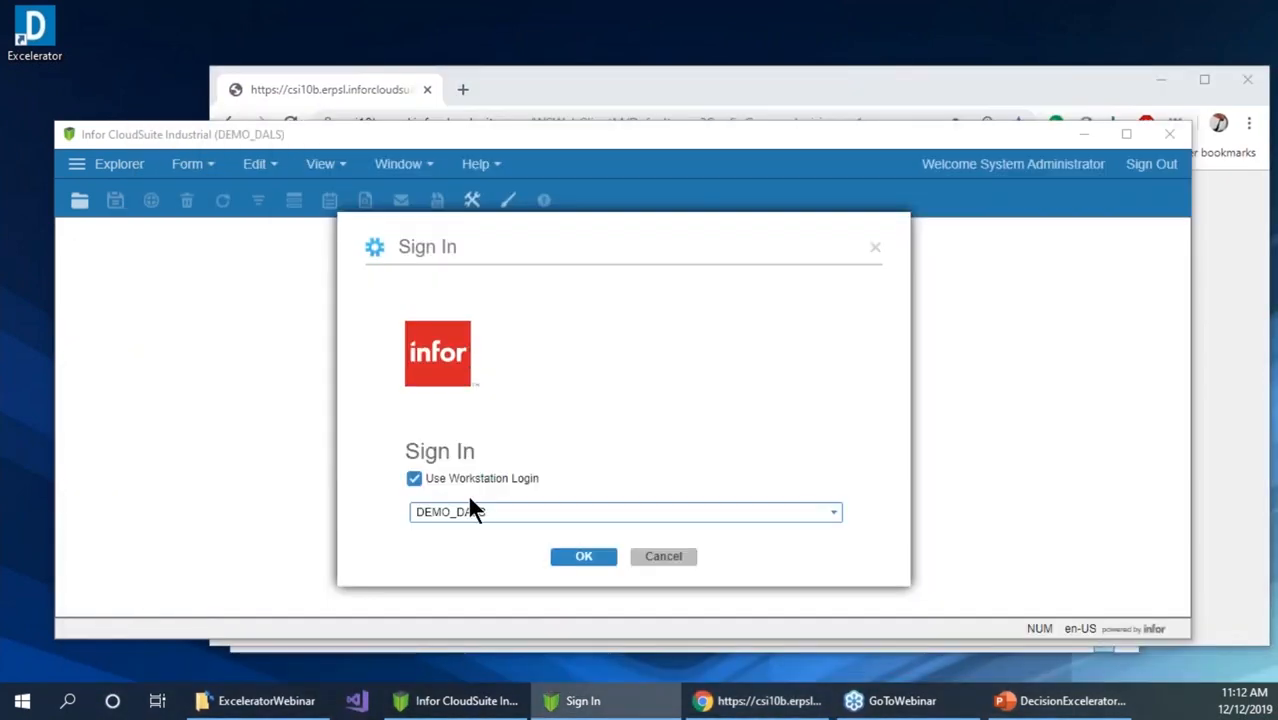
pyautogui.click(609, 98)
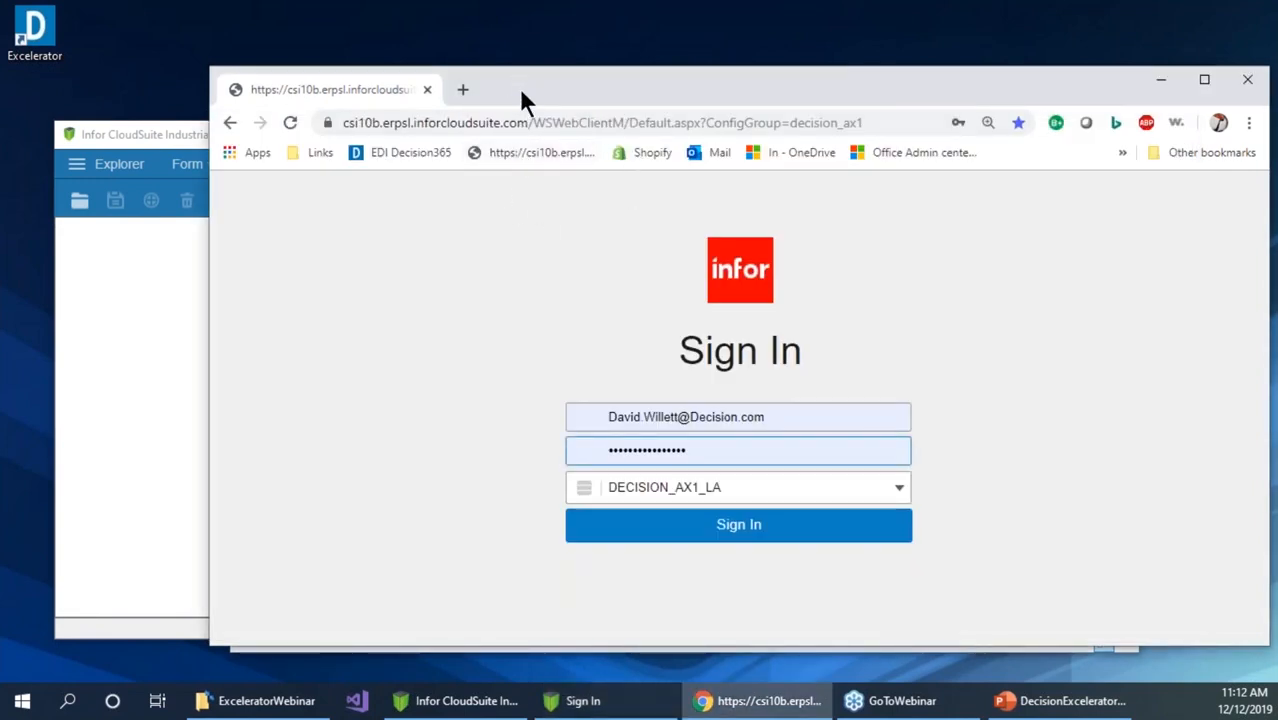
pyautogui.moveTo(519, 88); pyautogui.dragTo(453, 86)
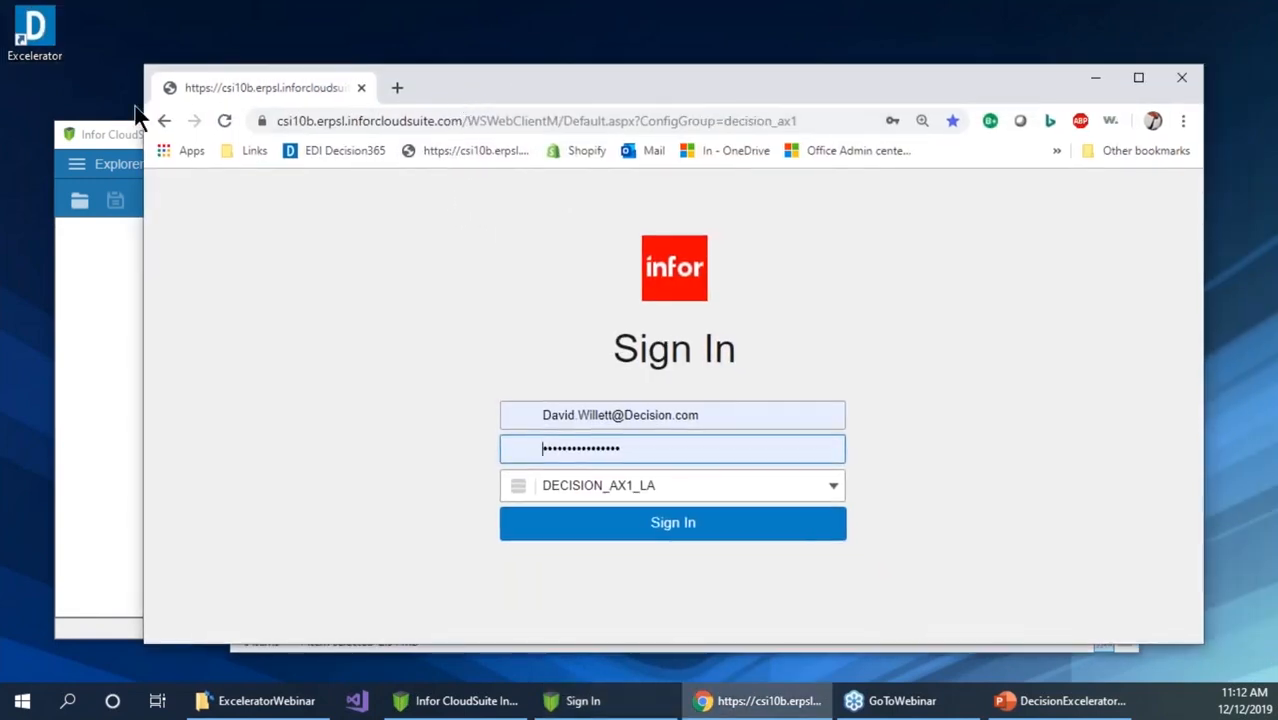
# Bring the ExceleratorWebinar folder forward, launch Excelerator from the desktop and place its window clear of the folder
pyautogui.click(290, 703)
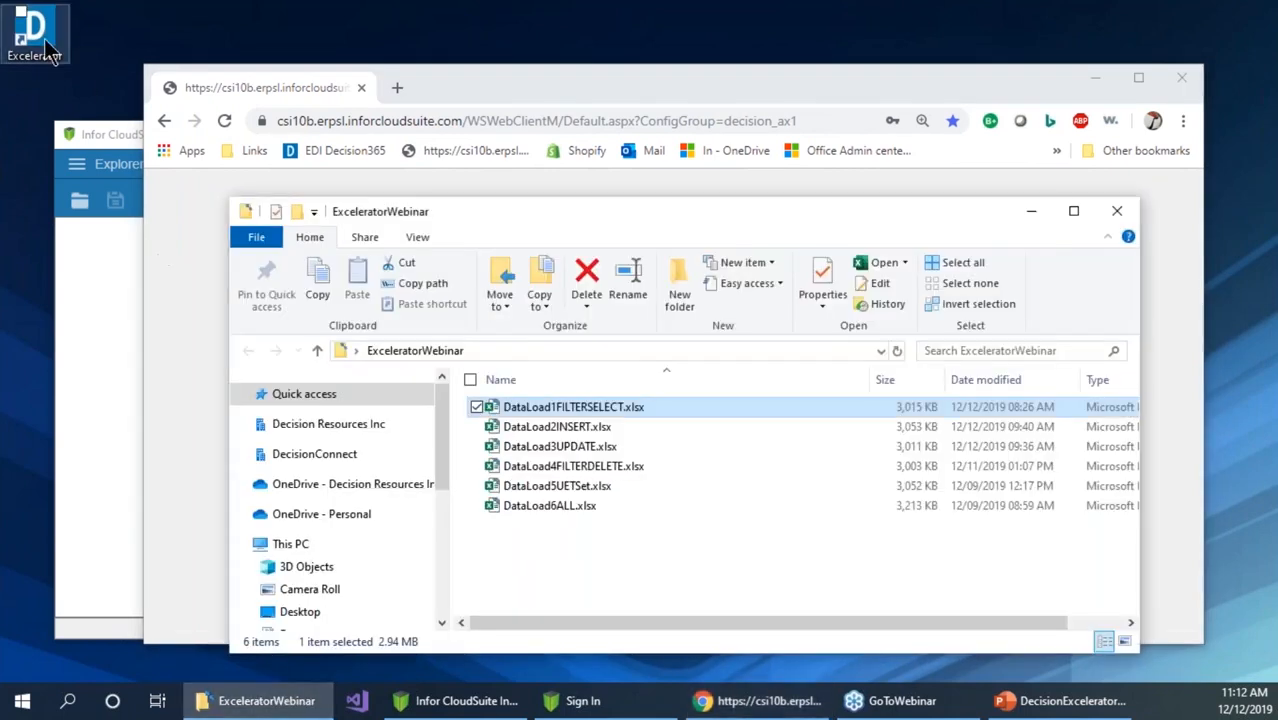
pyautogui.doubleClick(35, 32)
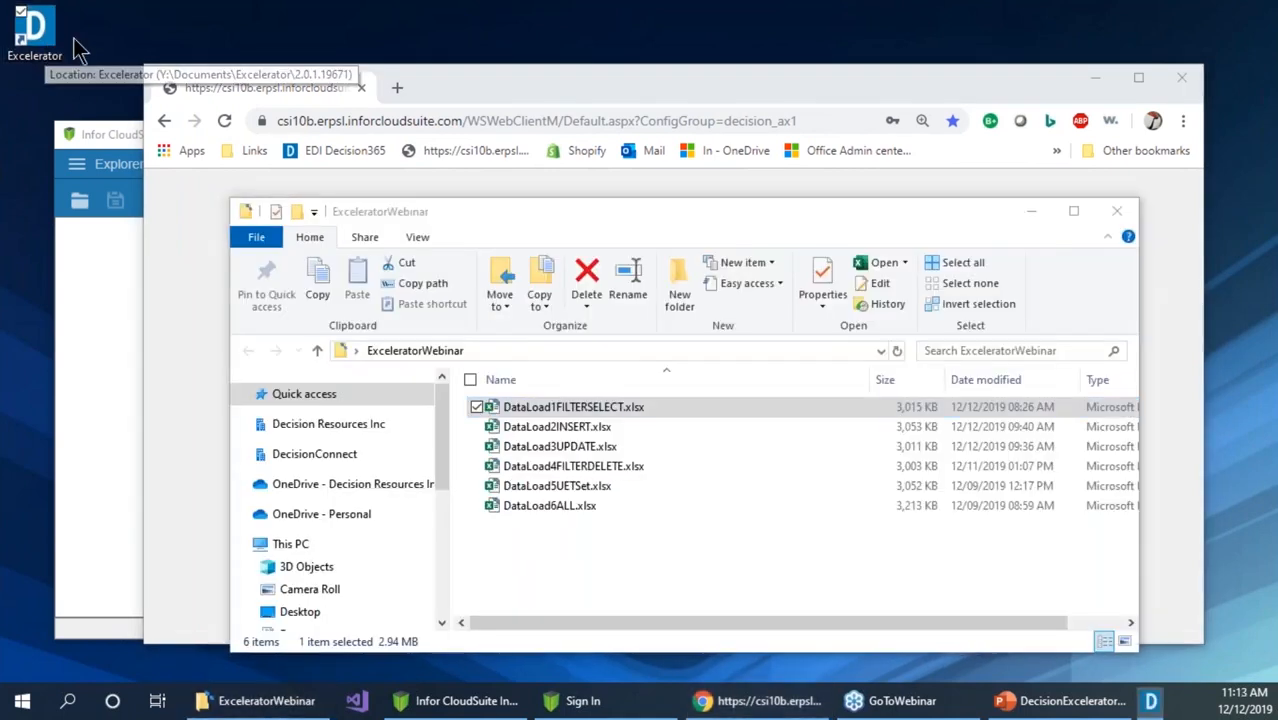
pyautogui.moveTo(452, 175); pyautogui.dragTo(383, 58)
pyautogui.moveTo(391, 58); pyautogui.dragTo(405, 41)
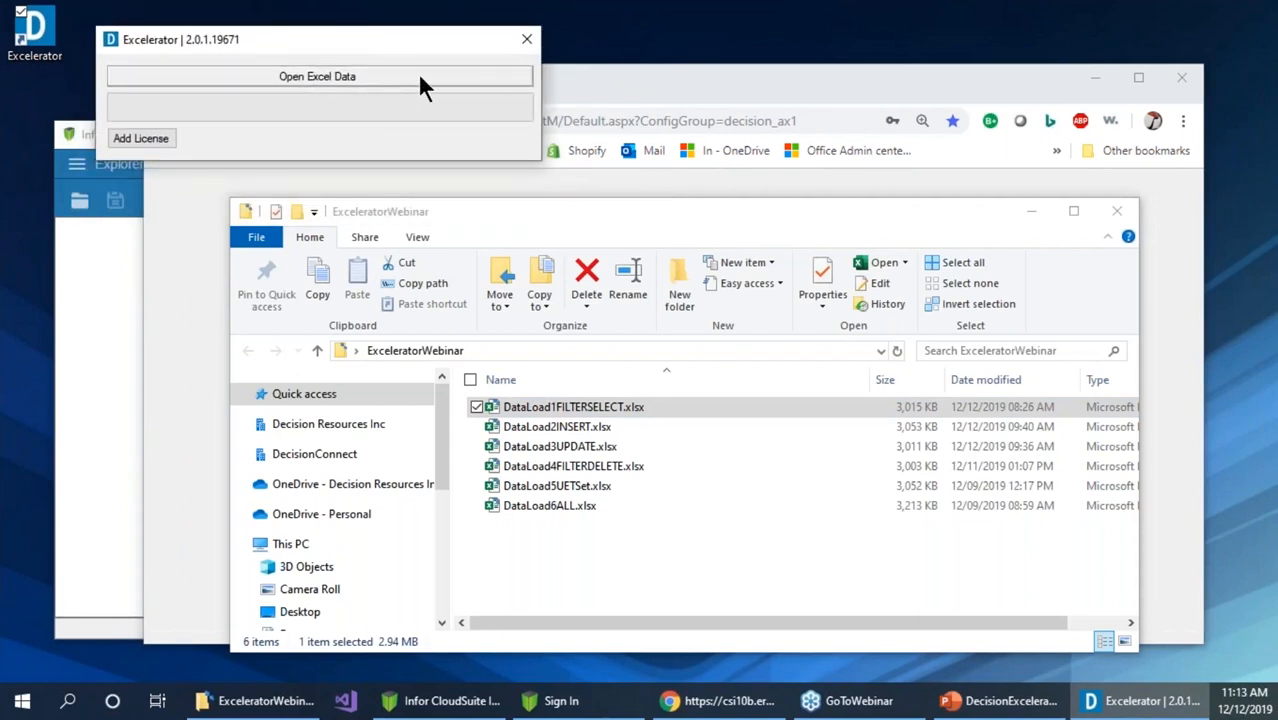
# Run DataLoad1FILTERSELECT.xlsx through Excelerator, keeping the folder window in view, and choose to continue despite the validation issues
pyautogui.click(340, 80)
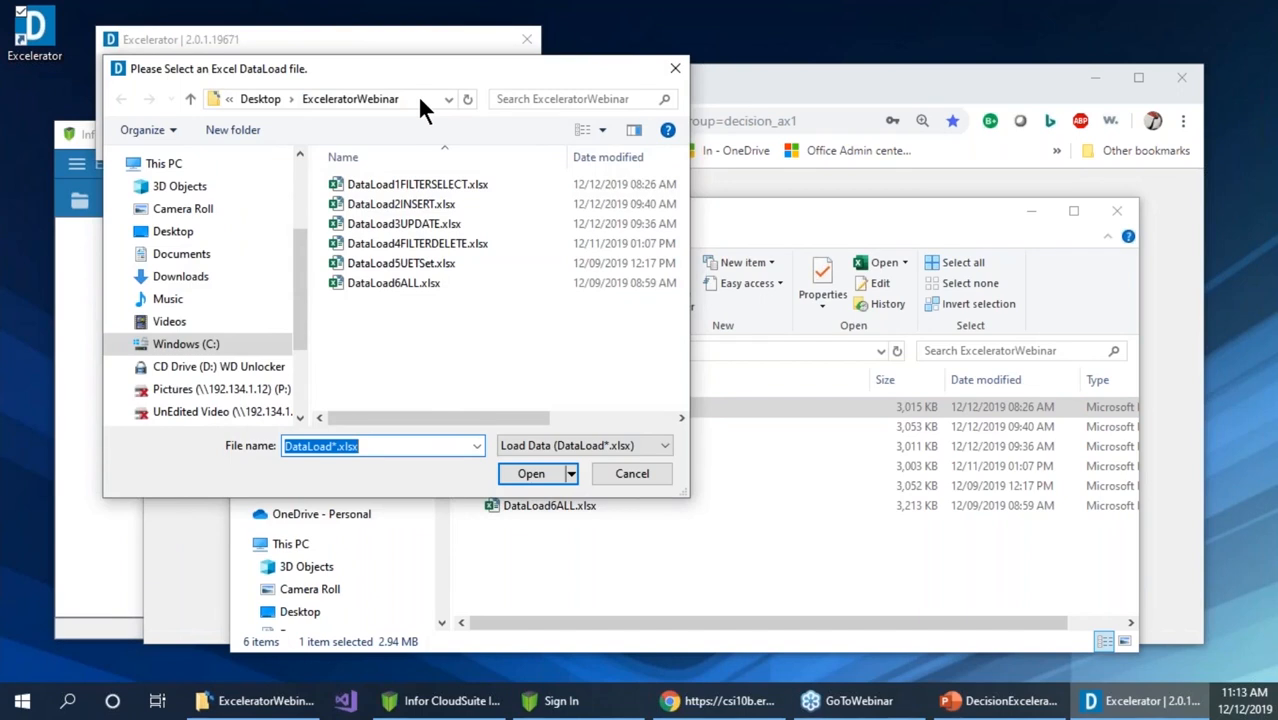
pyautogui.click(786, 214)
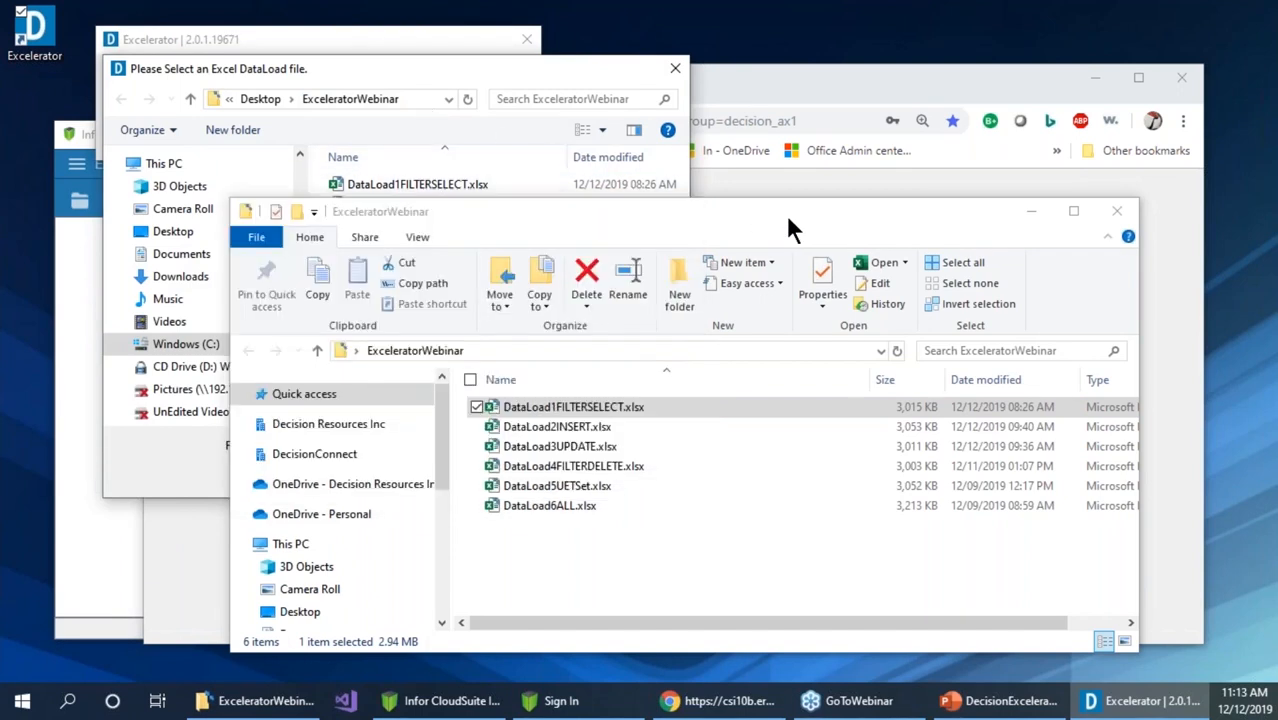
pyautogui.moveTo(787, 214); pyautogui.dragTo(876, 228)
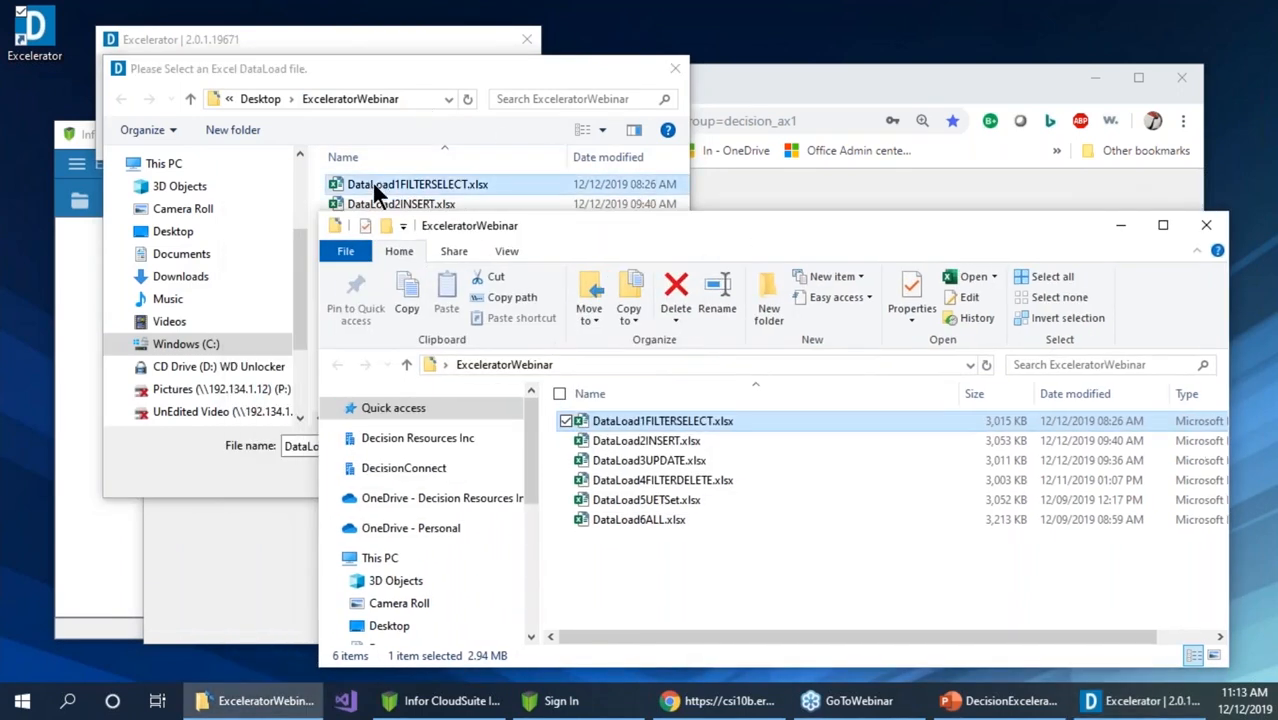
pyautogui.click(371, 183)
pyautogui.doubleClick(355, 186)
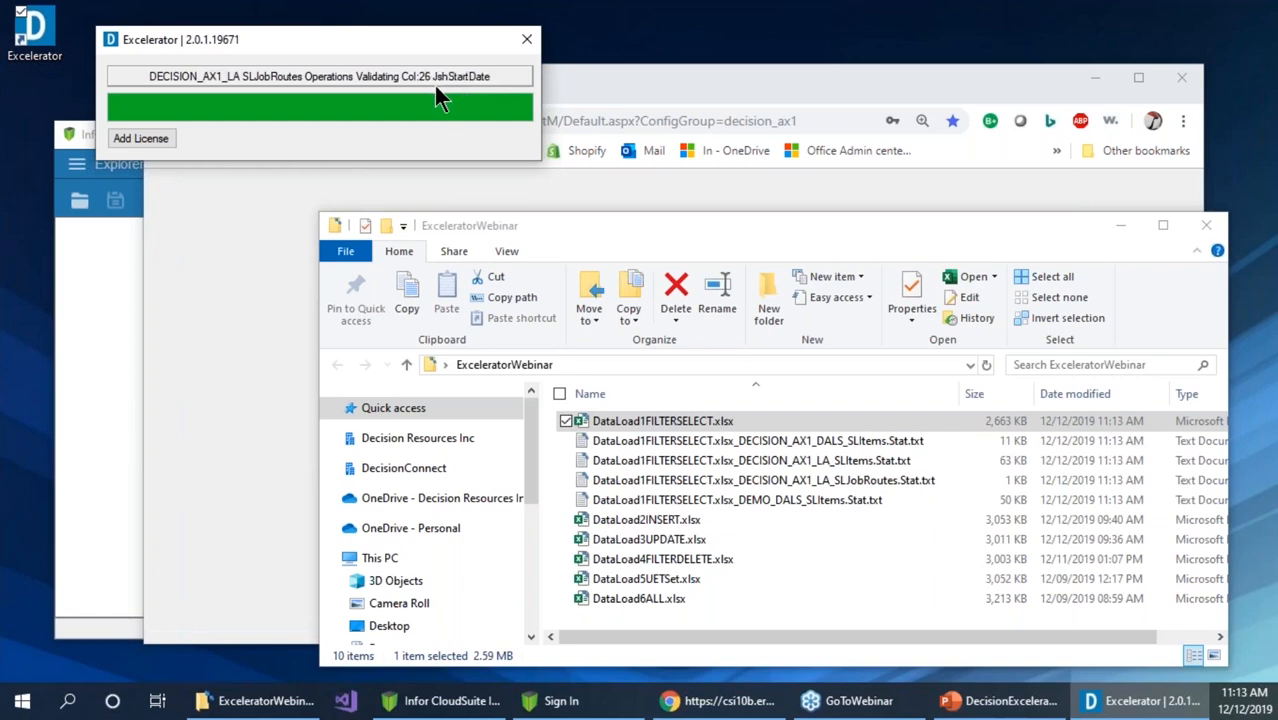
pyautogui.moveTo(611, 296); pyautogui.dragTo(471, 132)
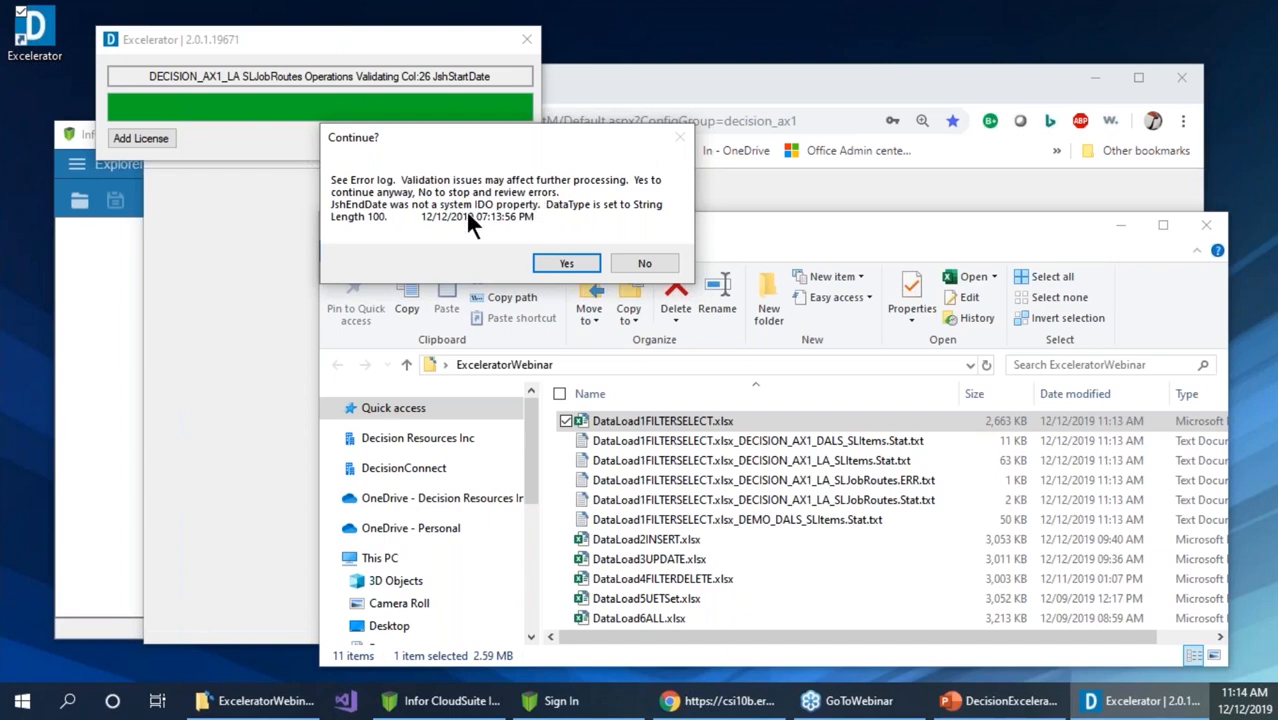
pyautogui.click(563, 263)
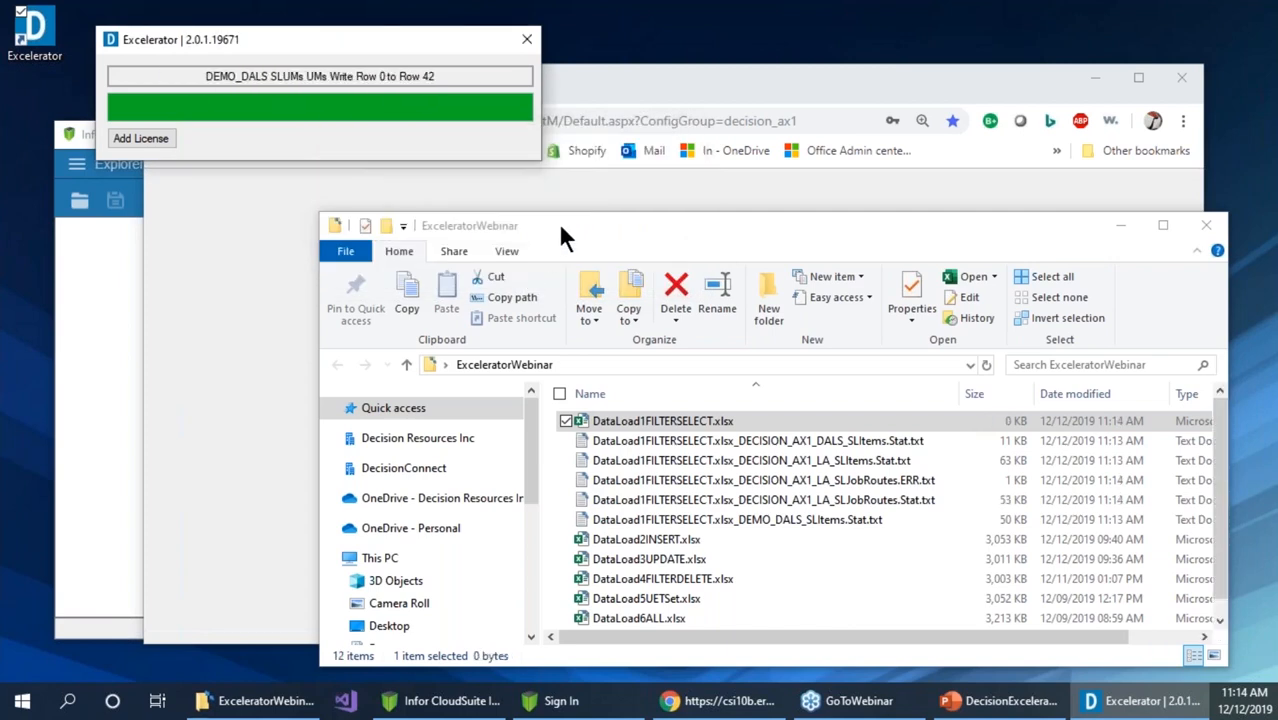
# Reopen DataLoad1FILTERSELECT.xlsx from the ExceleratorWebinar folder and view its UMs sheet
pyautogui.doubleClick(638, 419)
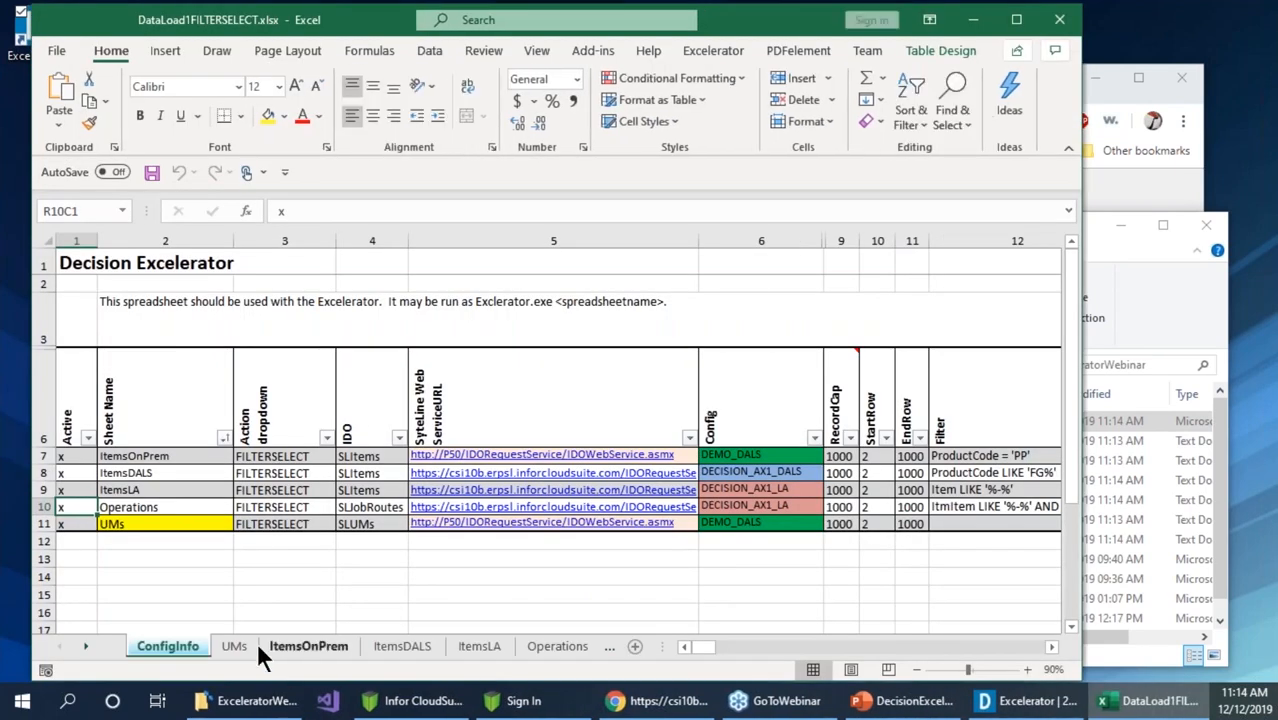
pyautogui.click(246, 642)
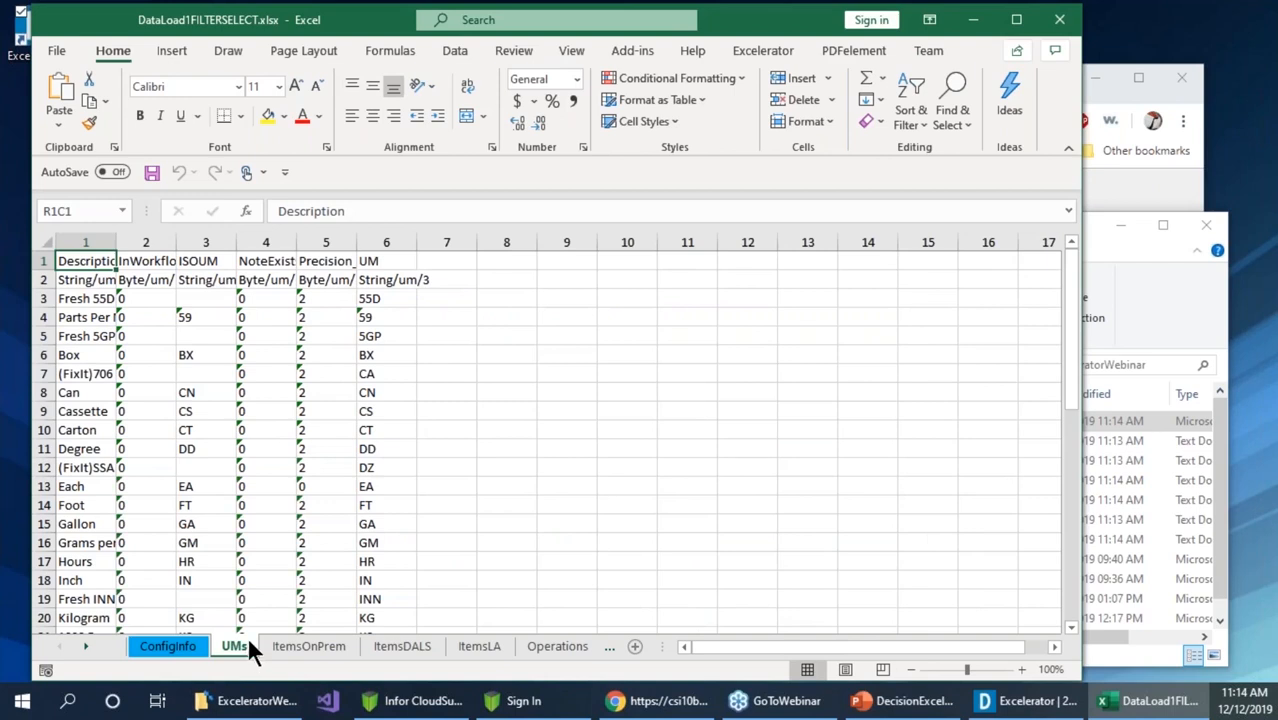
# Widen the InWorkflow column on the UMs sheet and delete that column
pyautogui.moveTo(175, 251); pyautogui.dragTo(212, 250)
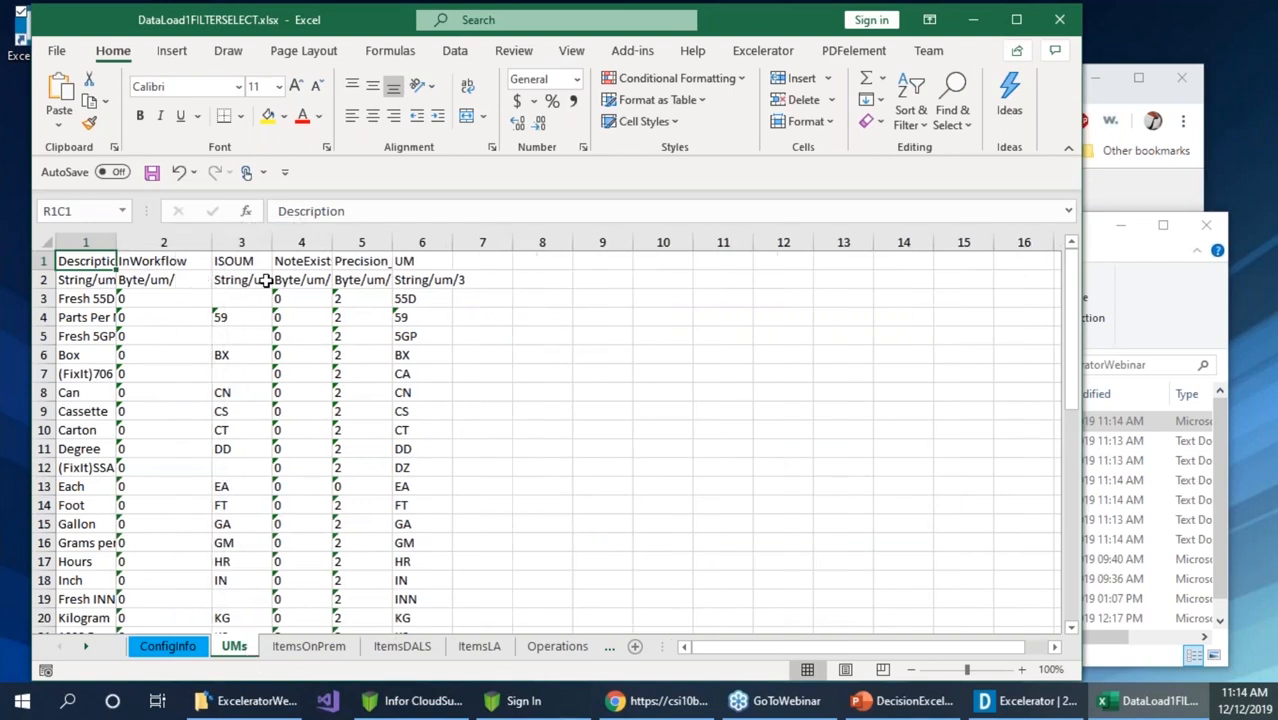
pyautogui.click(166, 245)
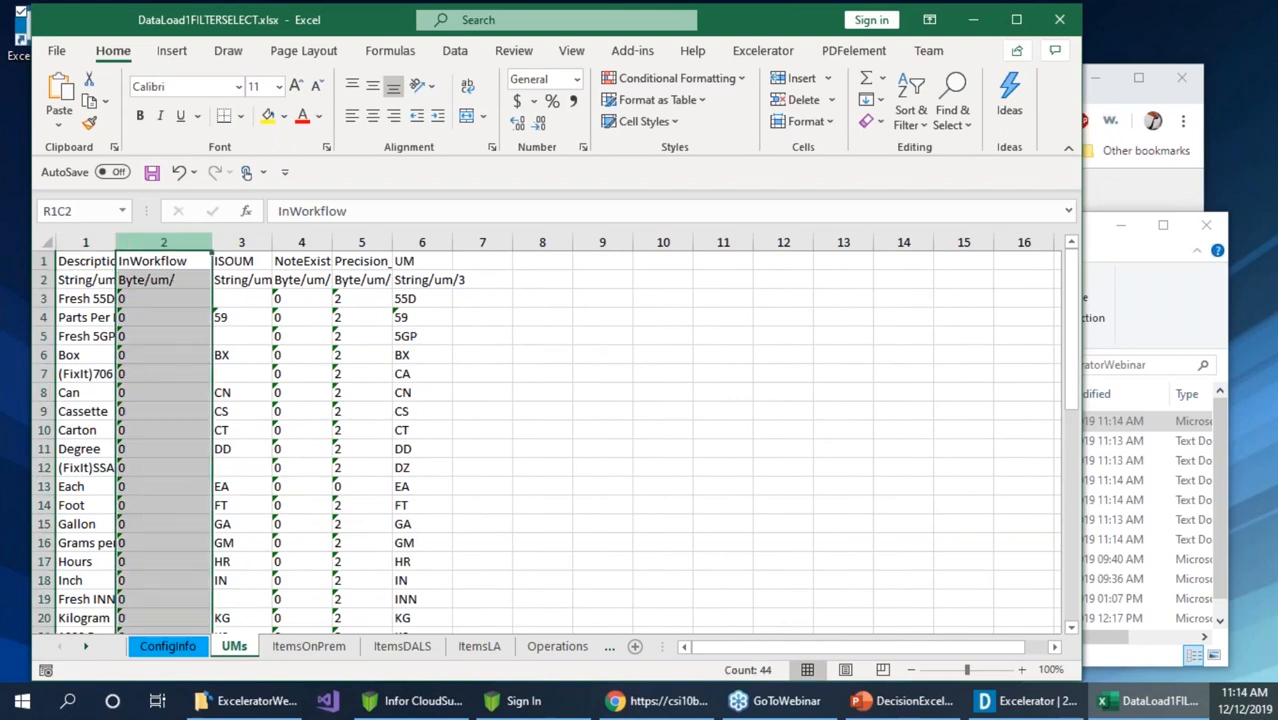
pyautogui.hotkey('ctrl', '-')
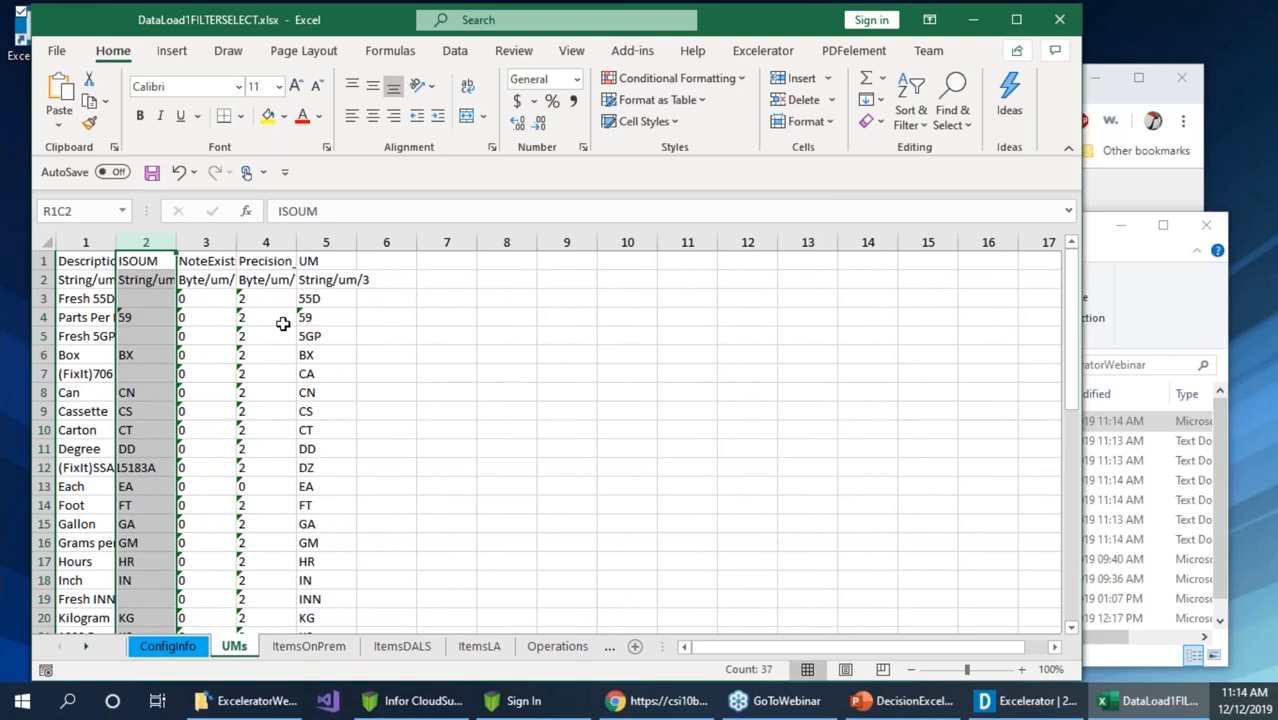
# Look through the extracted rows on the ItemsOnPrem, ItemsDALS and ItemsLA sheets
pyautogui.click(309, 646)
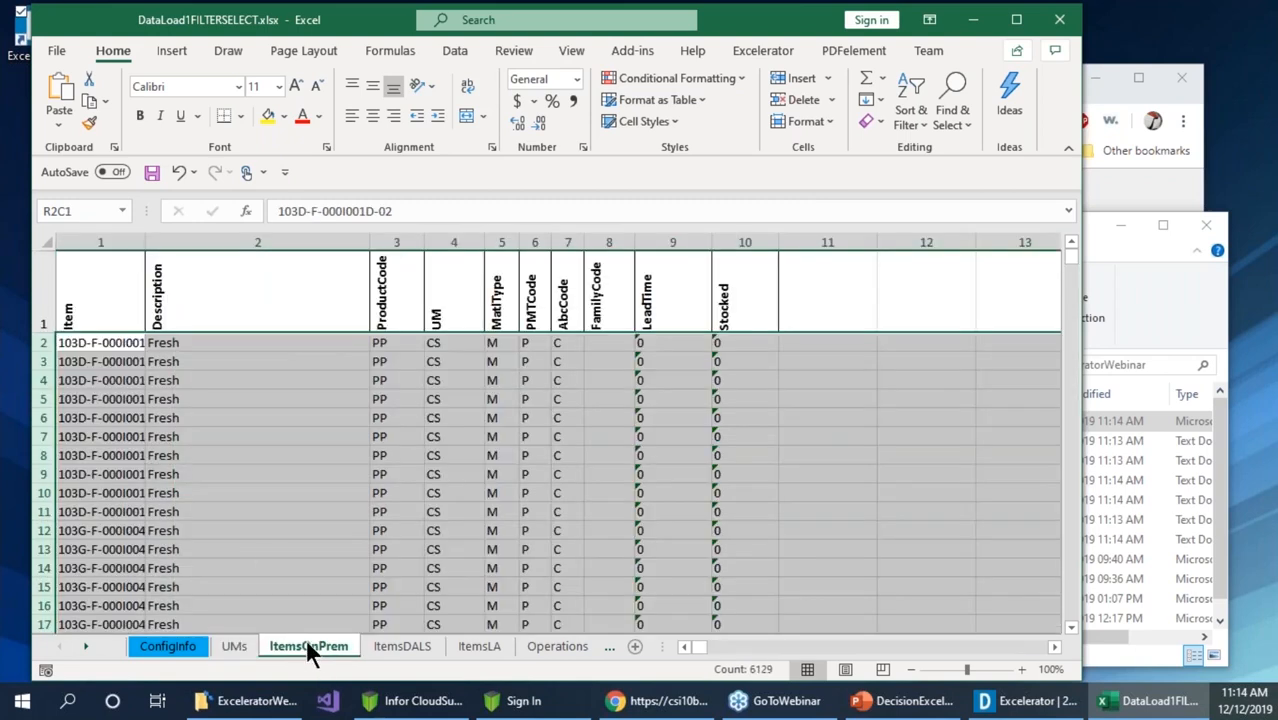
pyautogui.click(247, 452)
pyautogui.scroll(-20, 140, 440)
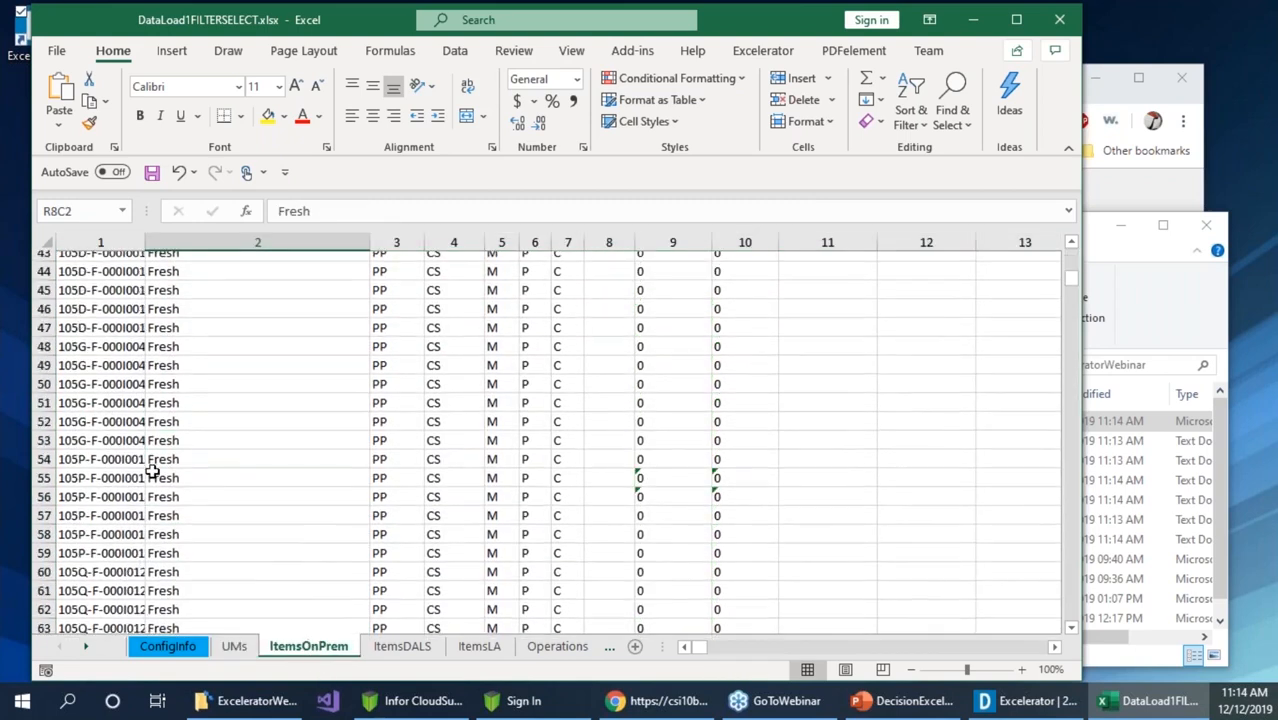
pyautogui.scroll(-20, 150, 470)
pyautogui.scroll(20, 150, 470)
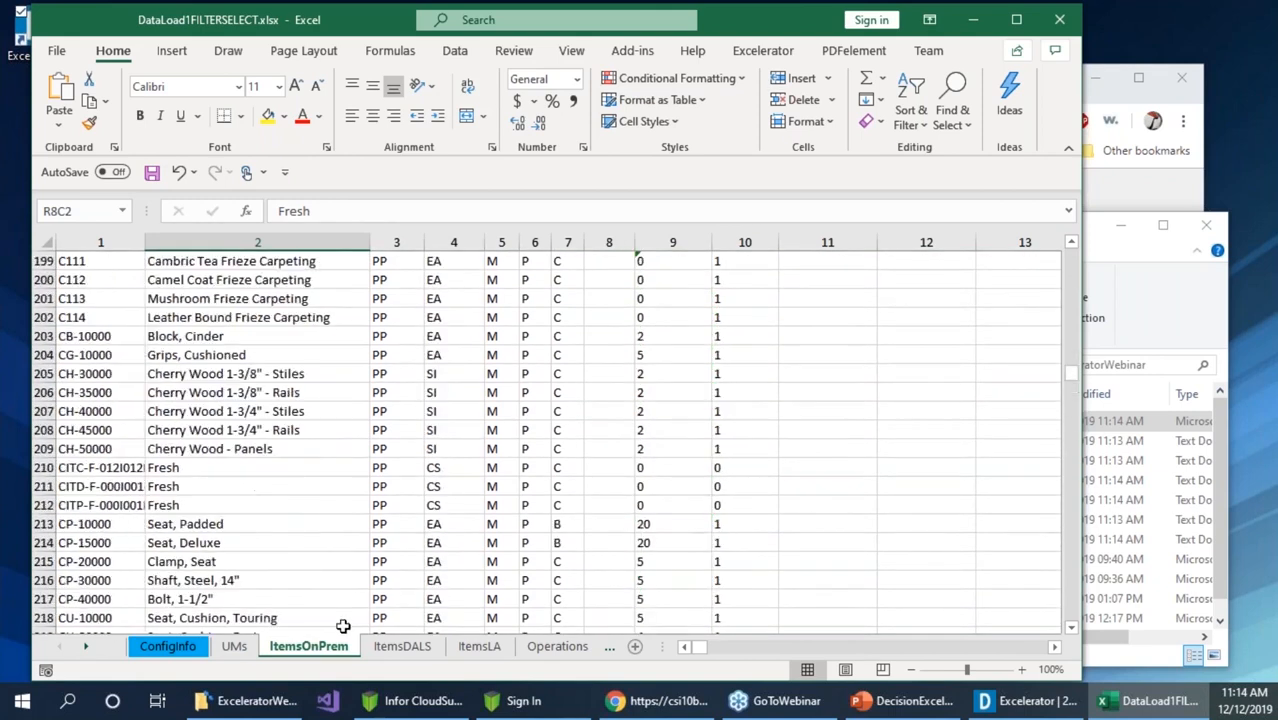
pyautogui.click(401, 647)
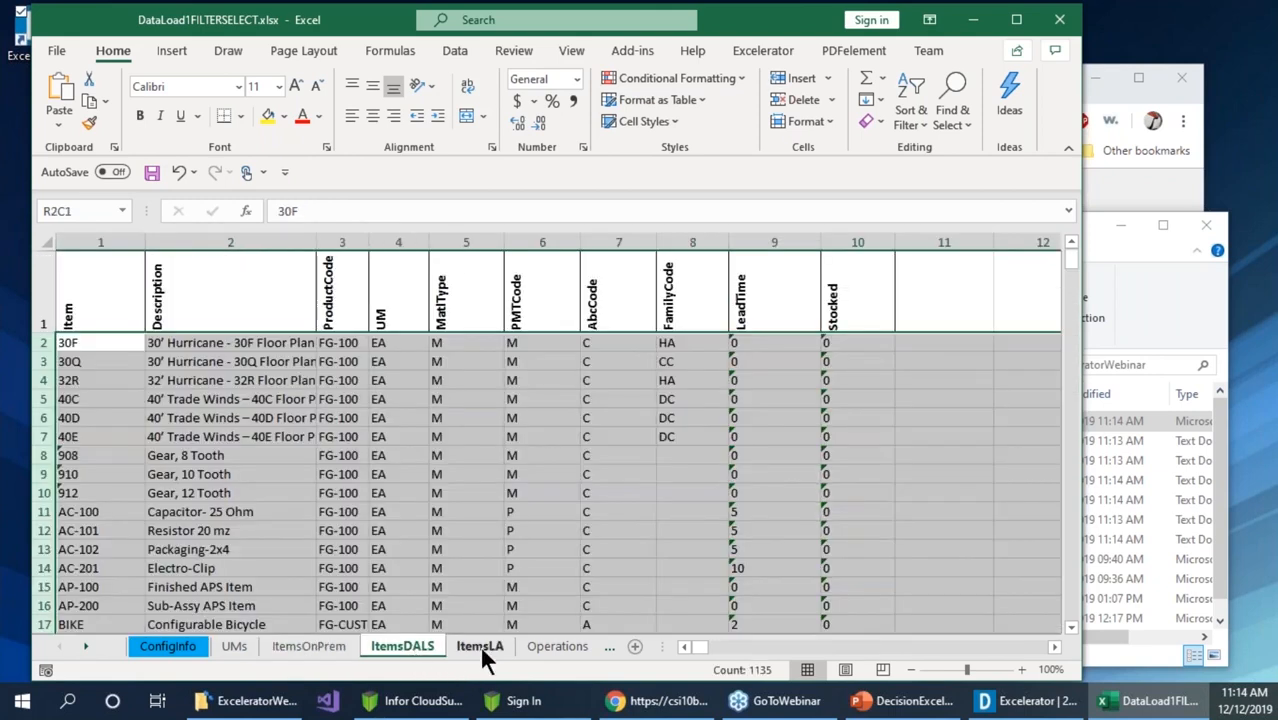
pyautogui.click(479, 644)
# Examine the Operations sheet, checking the item, job and RunBasisMch values of the extracted routing rows
pyautogui.click(539, 652)
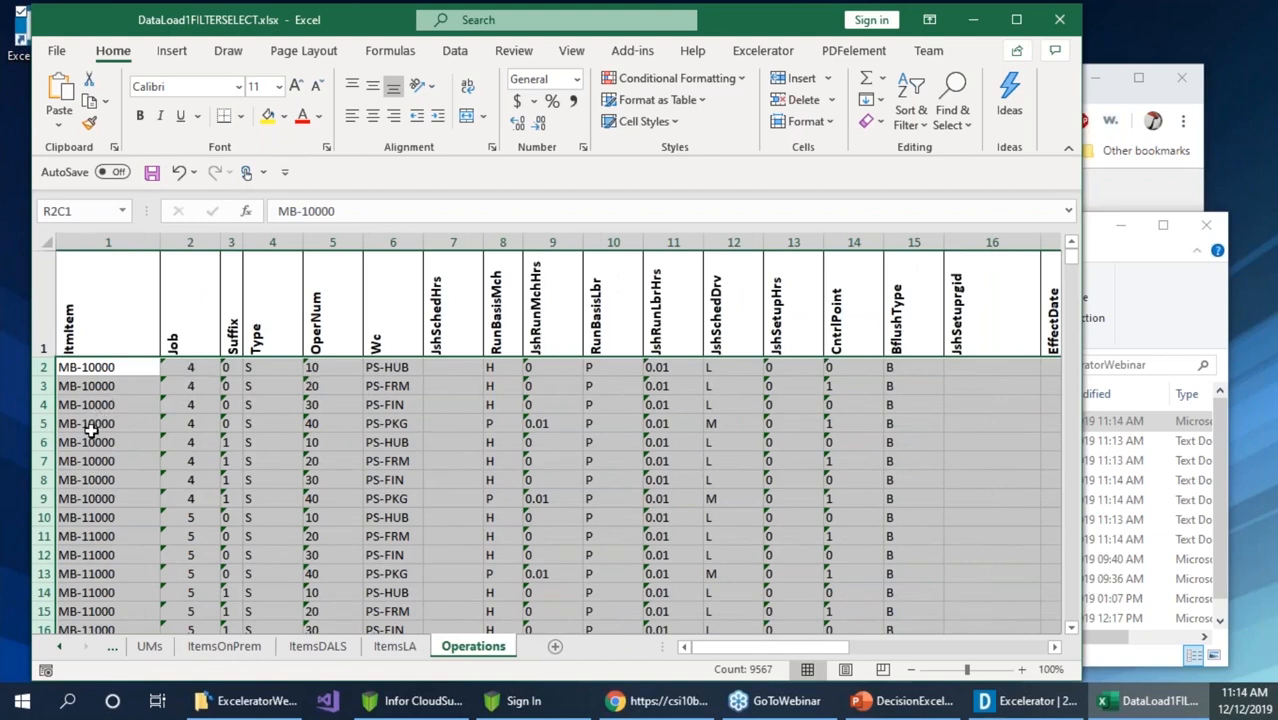
pyautogui.click(130, 418)
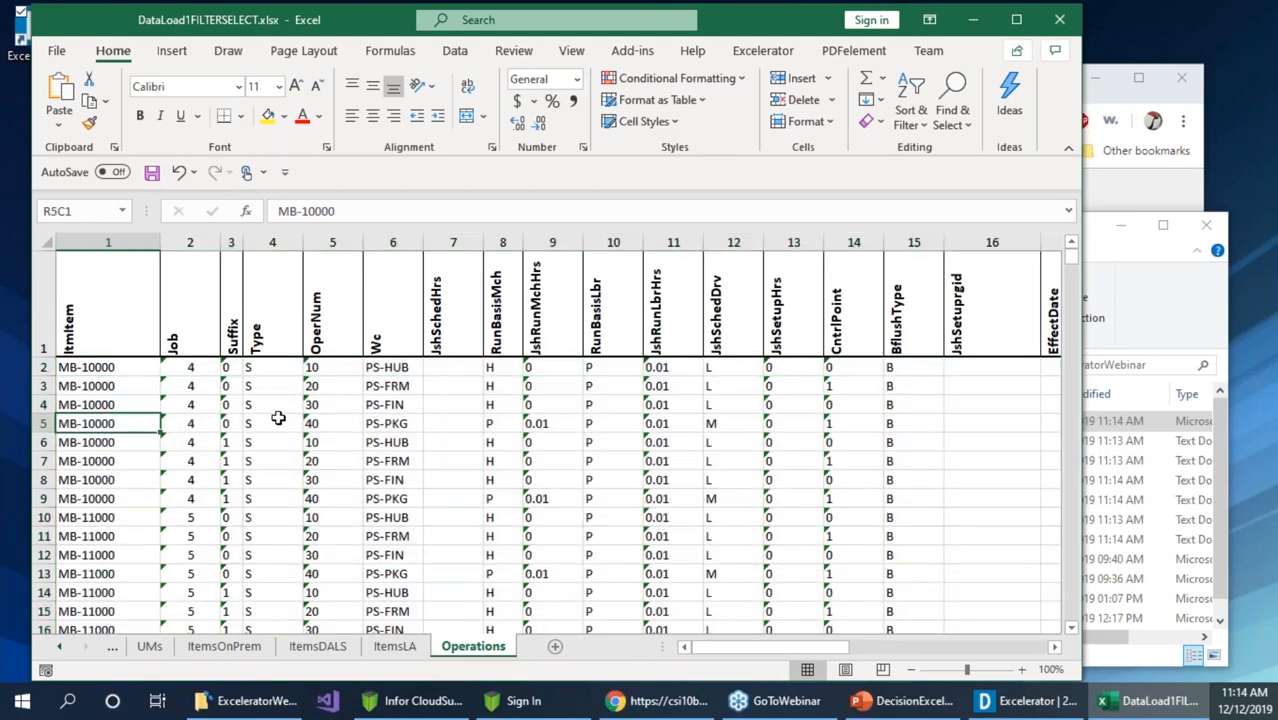
pyautogui.click(186, 421)
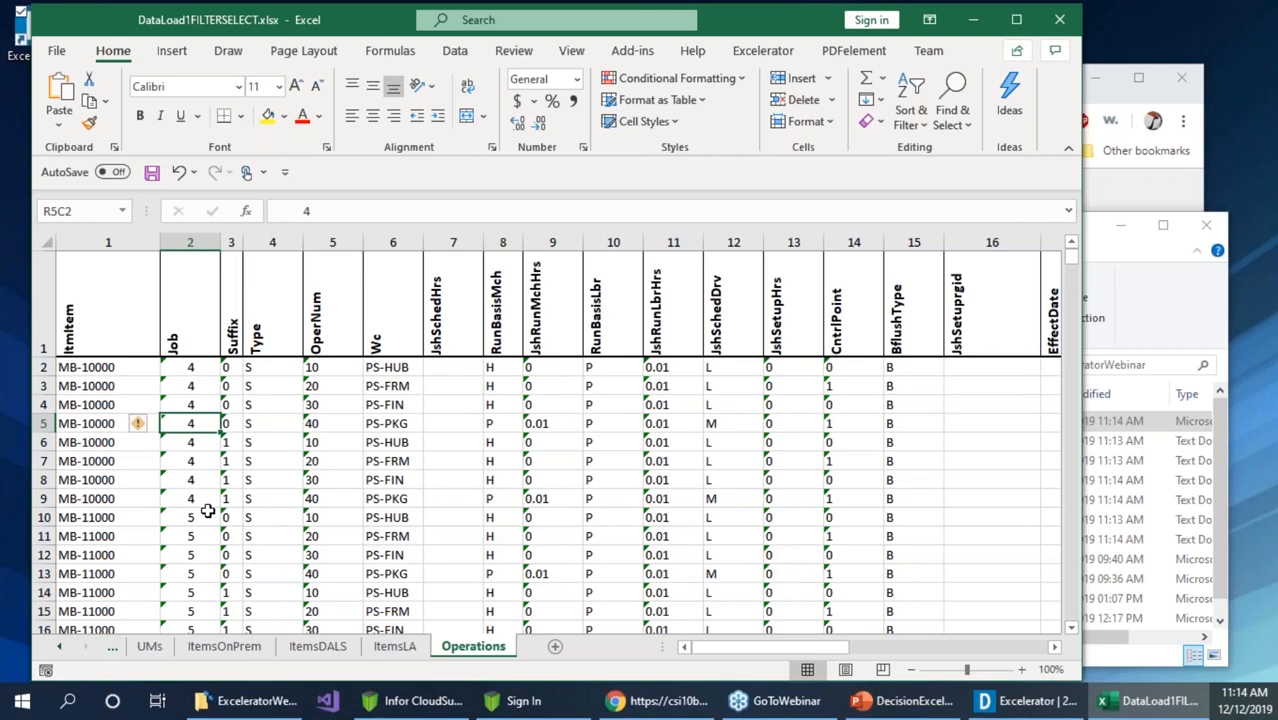
pyautogui.click(57, 646)
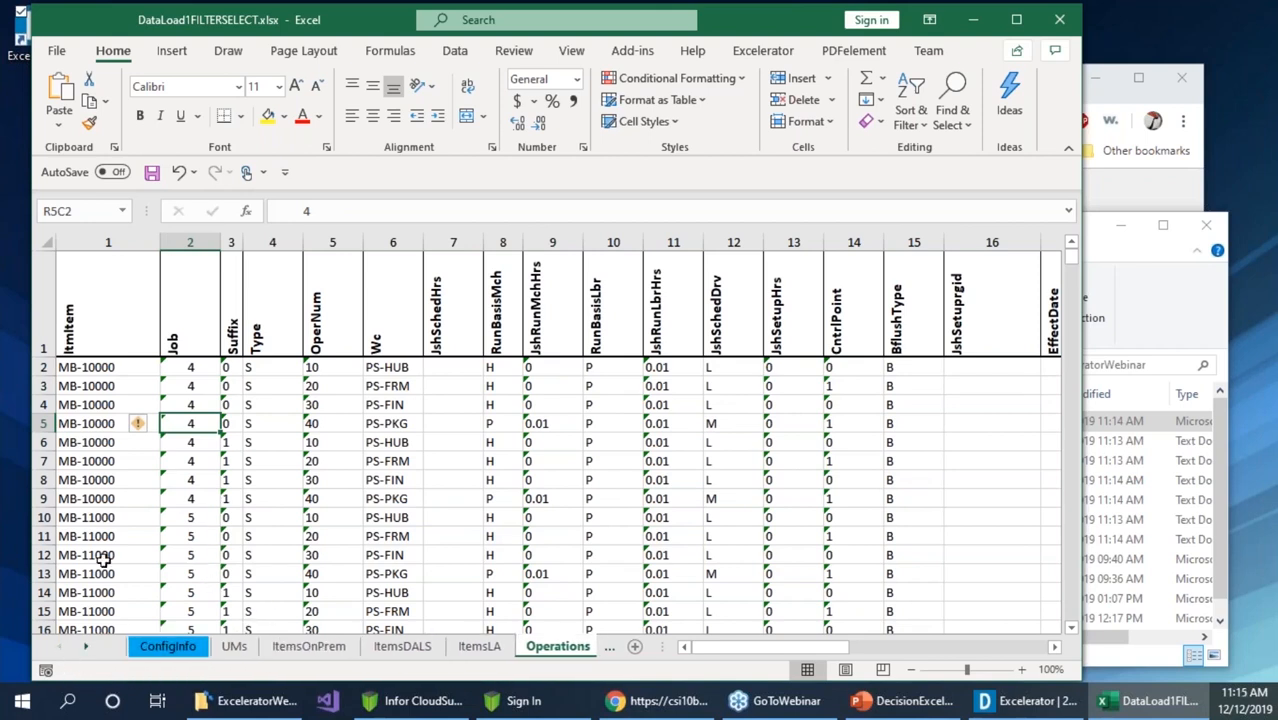
pyautogui.click(497, 368)
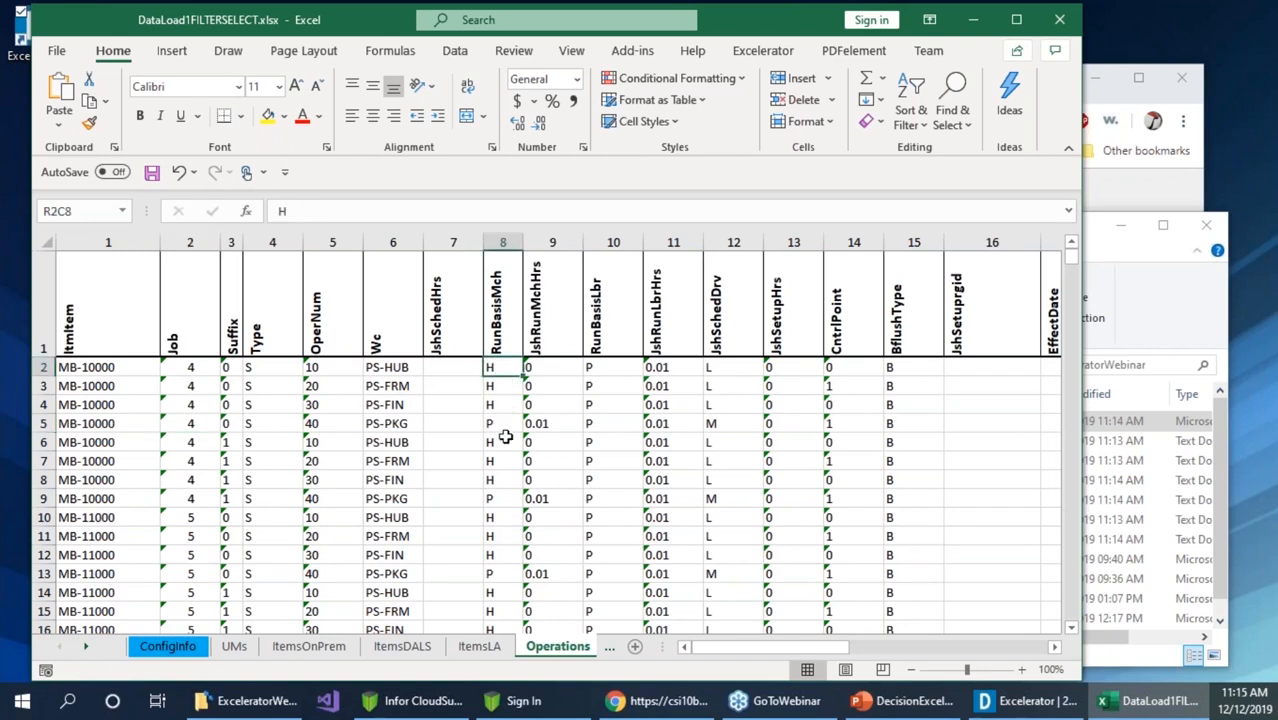
pyautogui.click(499, 457)
pyautogui.click(500, 535)
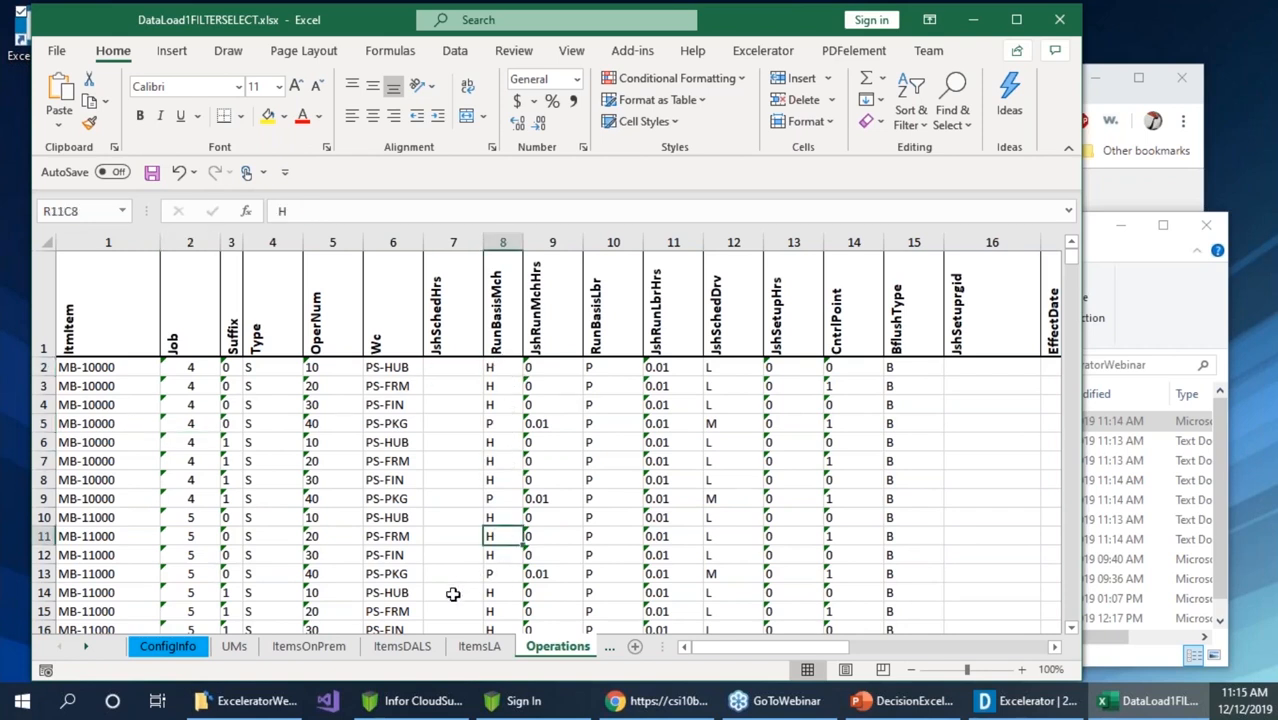
# Check the filters on the ConfigInfo sheet and inspect the MatlType and PMTCode values on ItemsOnPrem
pyautogui.click(174, 647)
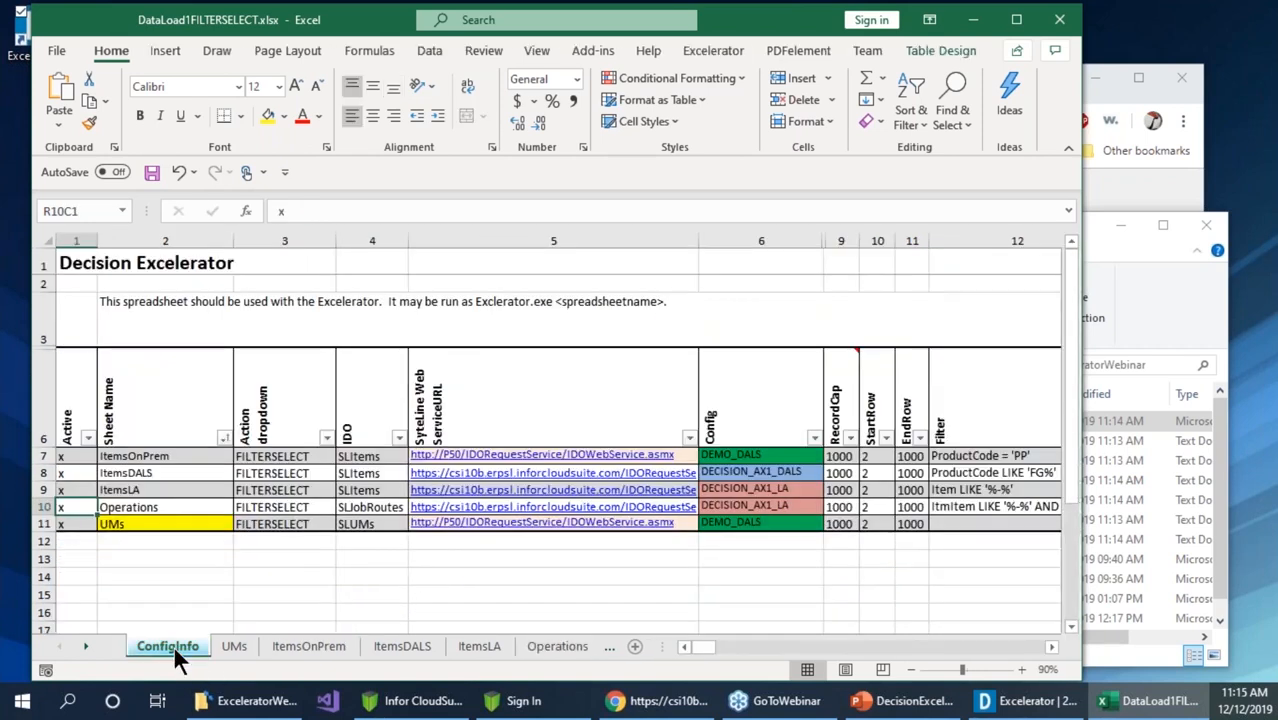
pyautogui.click(286, 647)
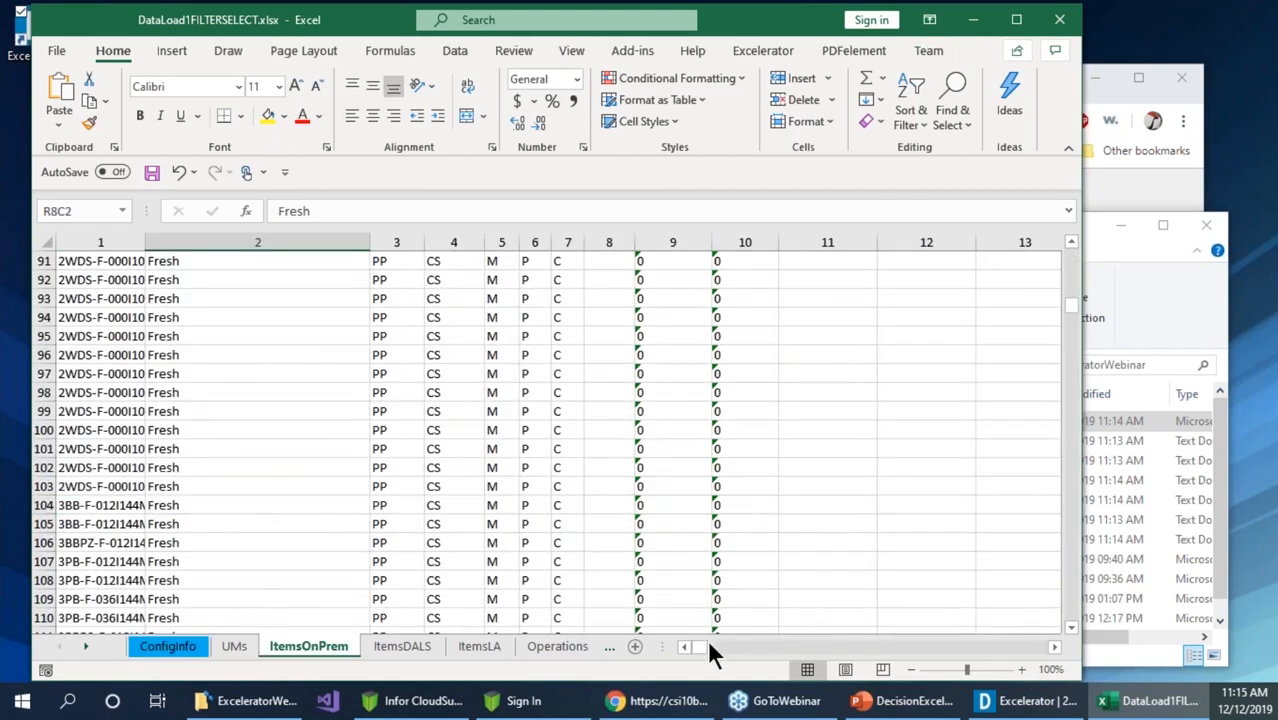
pyautogui.scroll(20, 734, 505)
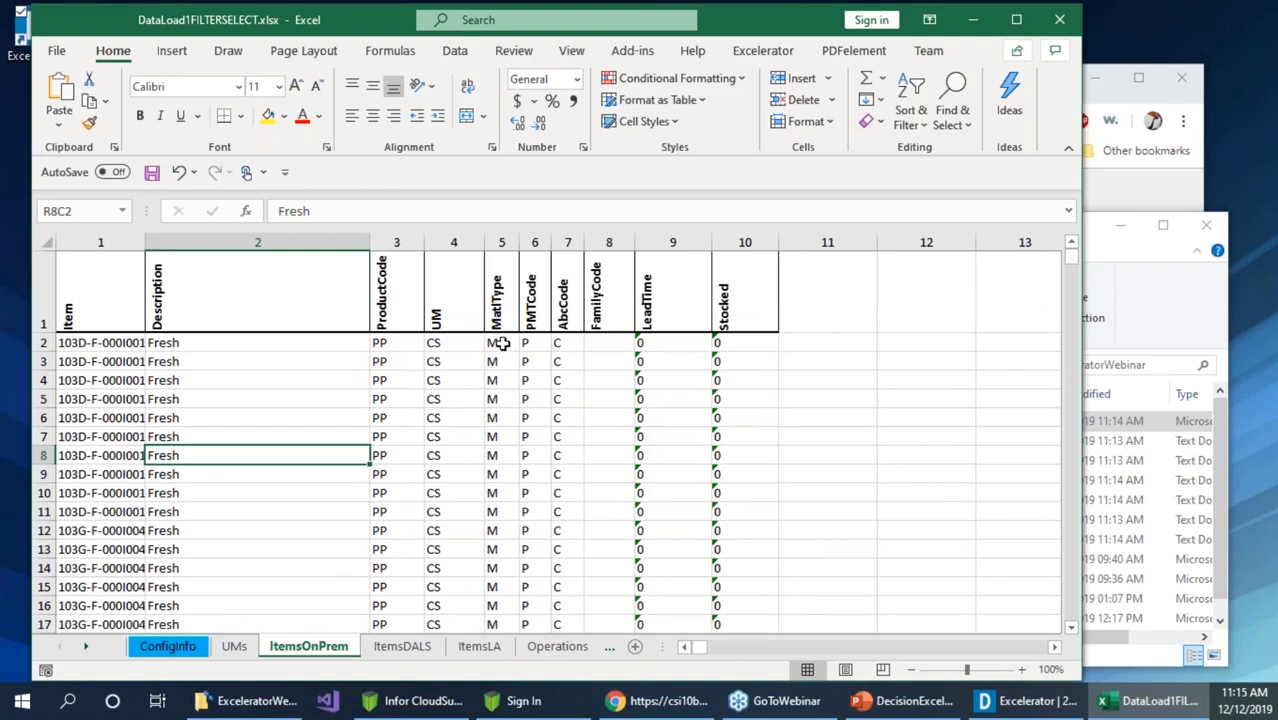
pyautogui.click(502, 343)
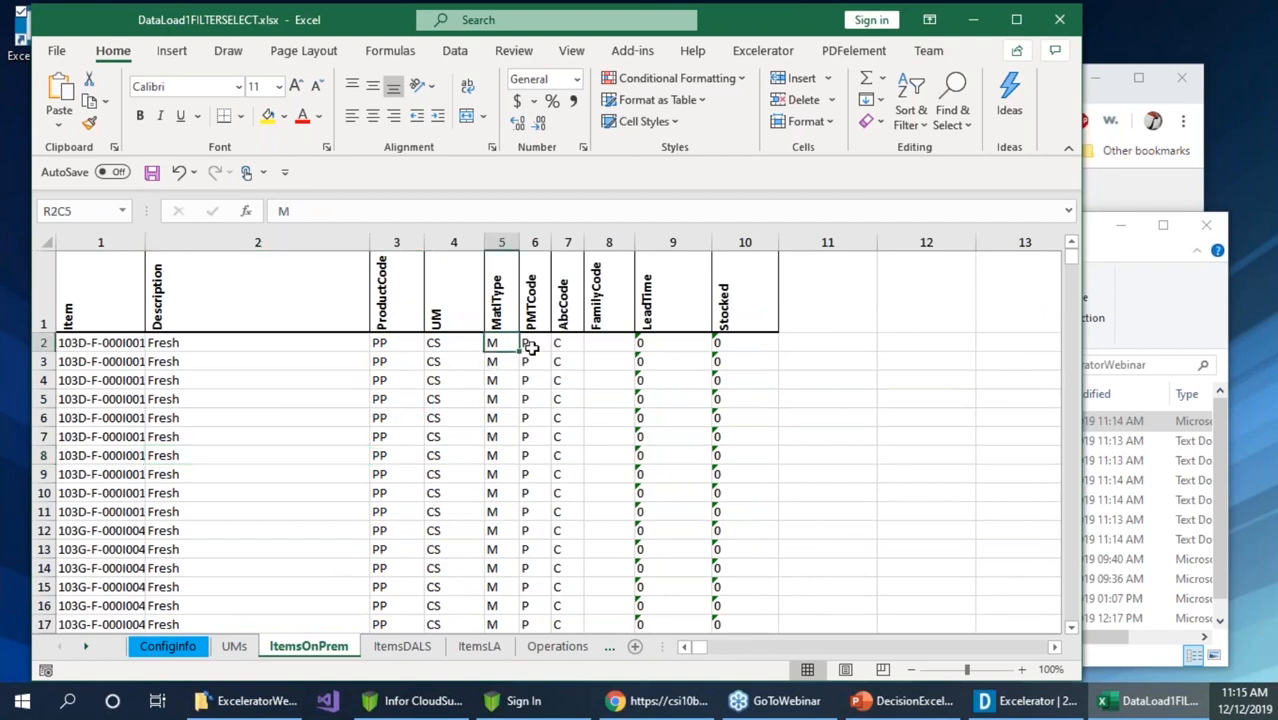
pyautogui.click(530, 346)
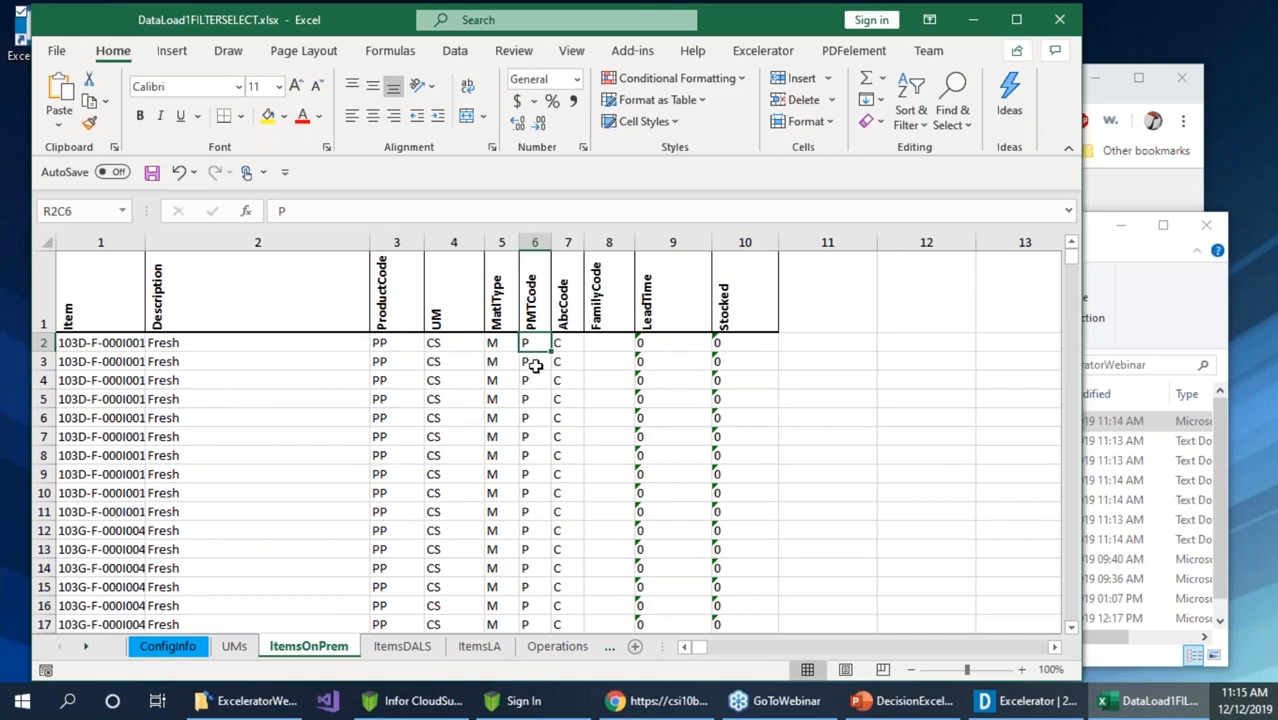
pyautogui.moveTo(533, 362); pyautogui.dragTo(533, 515)
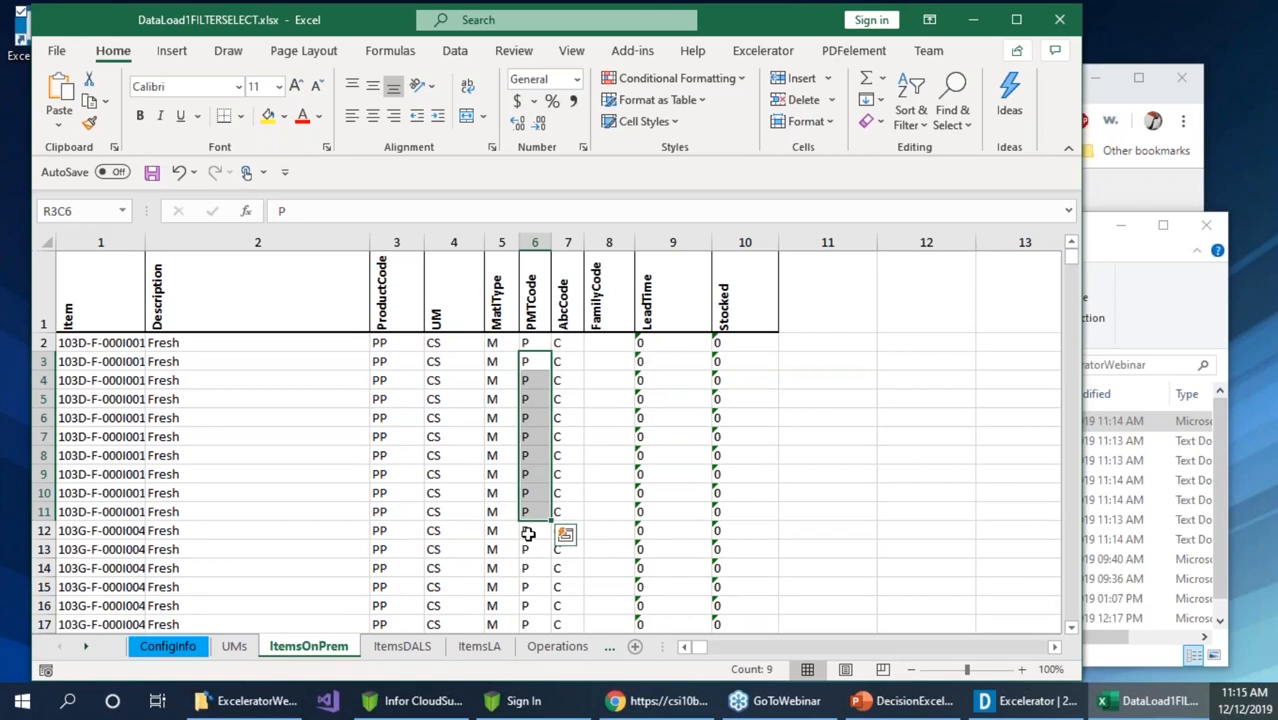
# Close the workbook without saving and open DataLoad1FILTERSELECT.xlsx_DECISION_AX1_DALS_SLItems.Stat.txt from the ExceleratorWebinar folder
pyautogui.click(1059, 20)
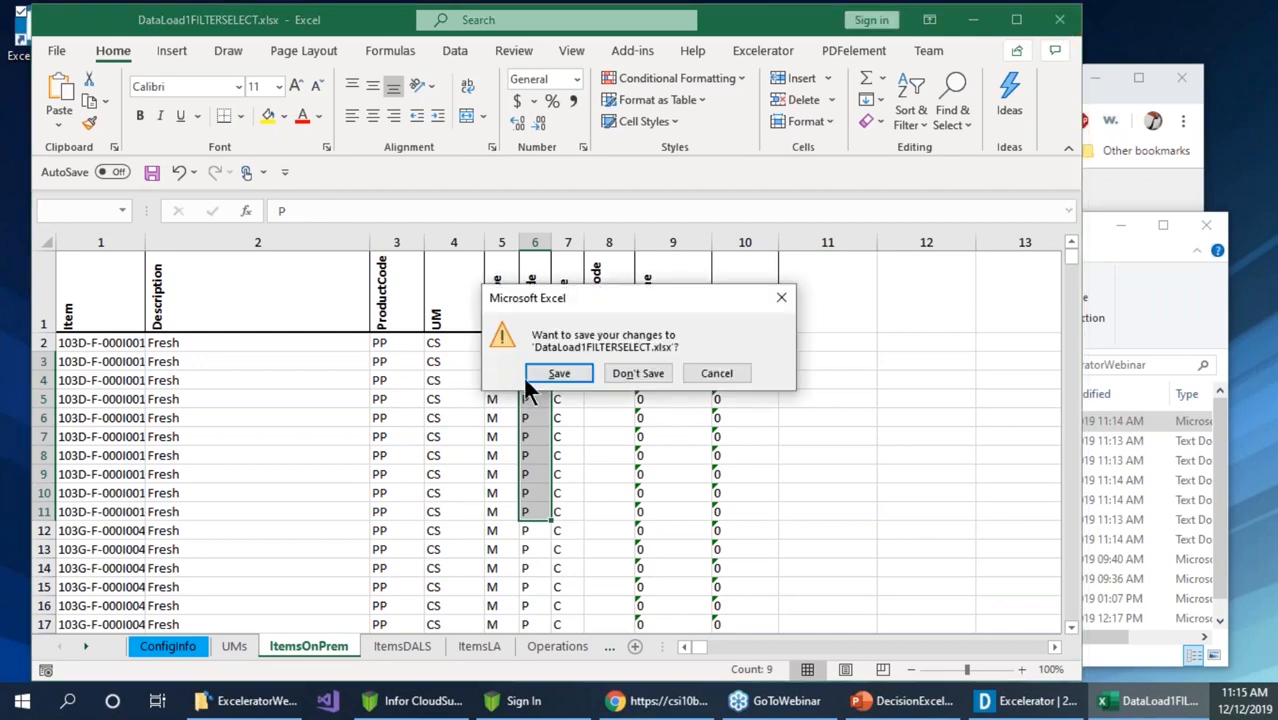
pyautogui.click(620, 374)
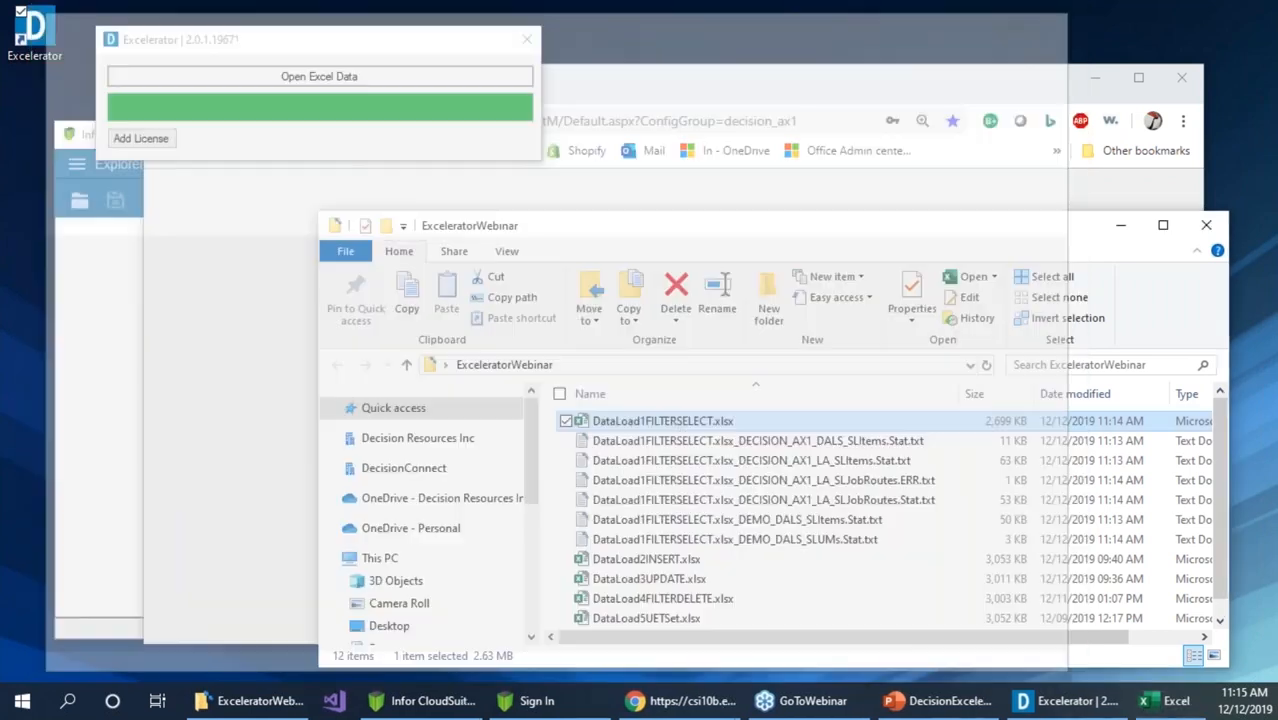
pyautogui.doubleClick(670, 442)
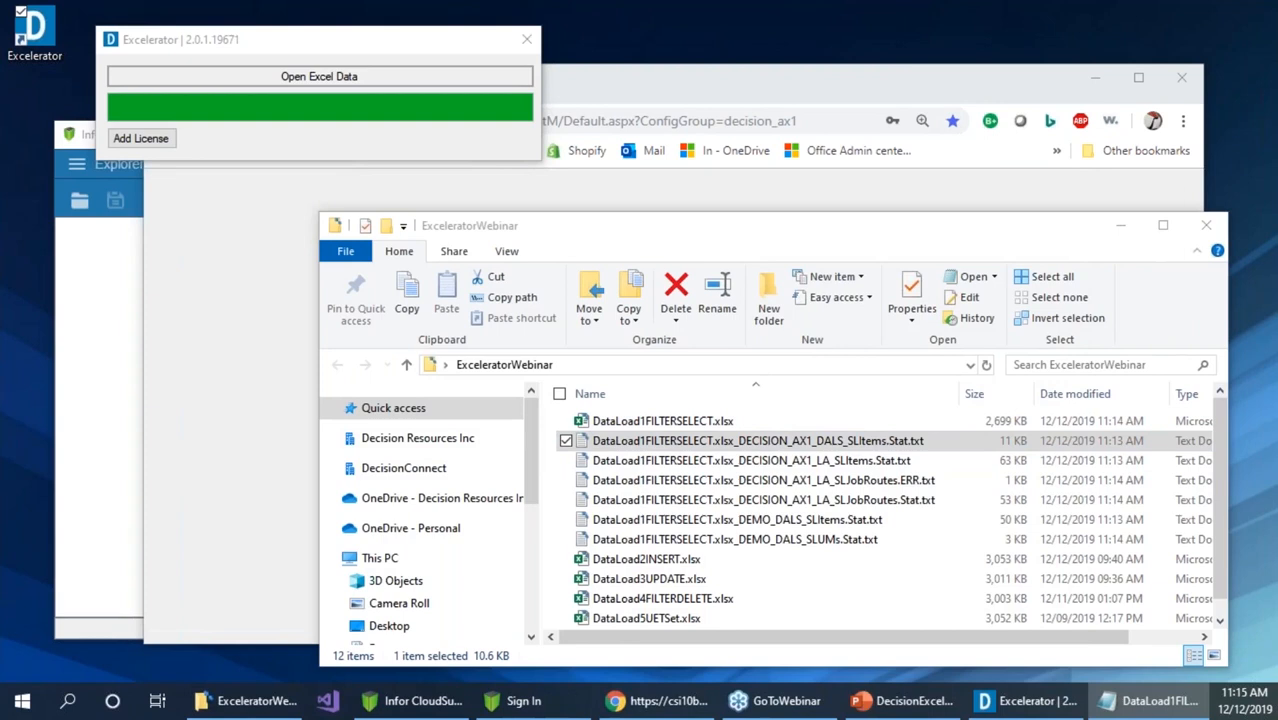
# Move the log window into view, examine its logged item rows and timestamps, and close it
pyautogui.moveTo(882, 254); pyautogui.dragTo(498, 168)
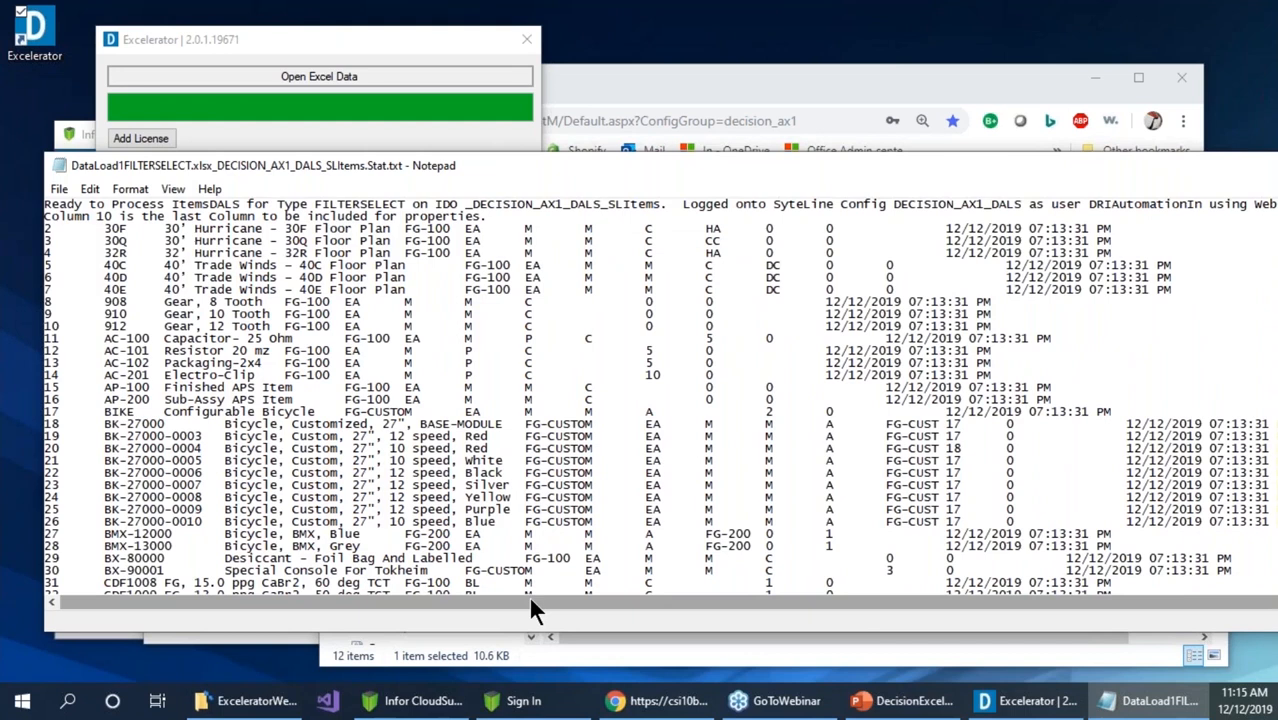
pyautogui.moveTo(528, 596); pyautogui.dragTo(766, 618)
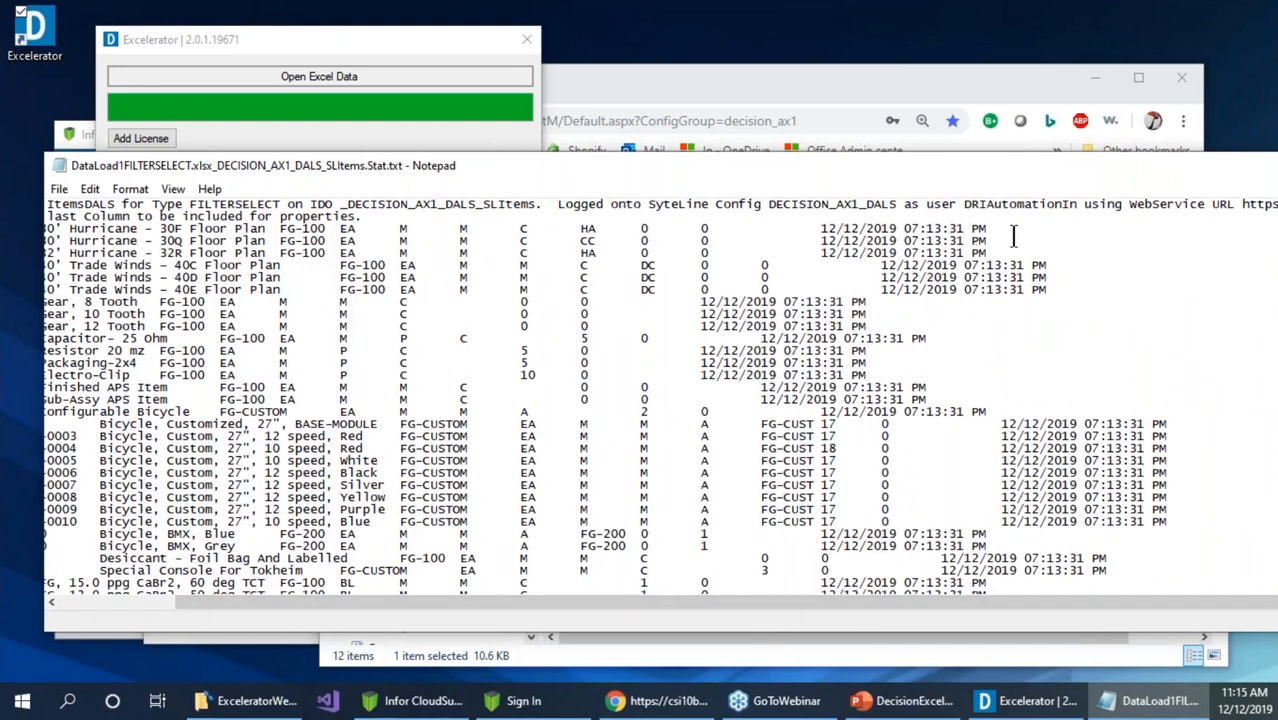
pyautogui.moveTo(979, 239)
pyautogui.mouseDown()
pyautogui.moveTo(813, 259)
pyautogui.moveTo(974, 218)
pyautogui.mouseUp()
pyautogui.click(974, 218)
pyautogui.moveTo(1001, 166)
pyautogui.mouseDown()
pyautogui.moveTo(640, 232)
pyautogui.moveTo(991, 185)
pyautogui.mouseUp()
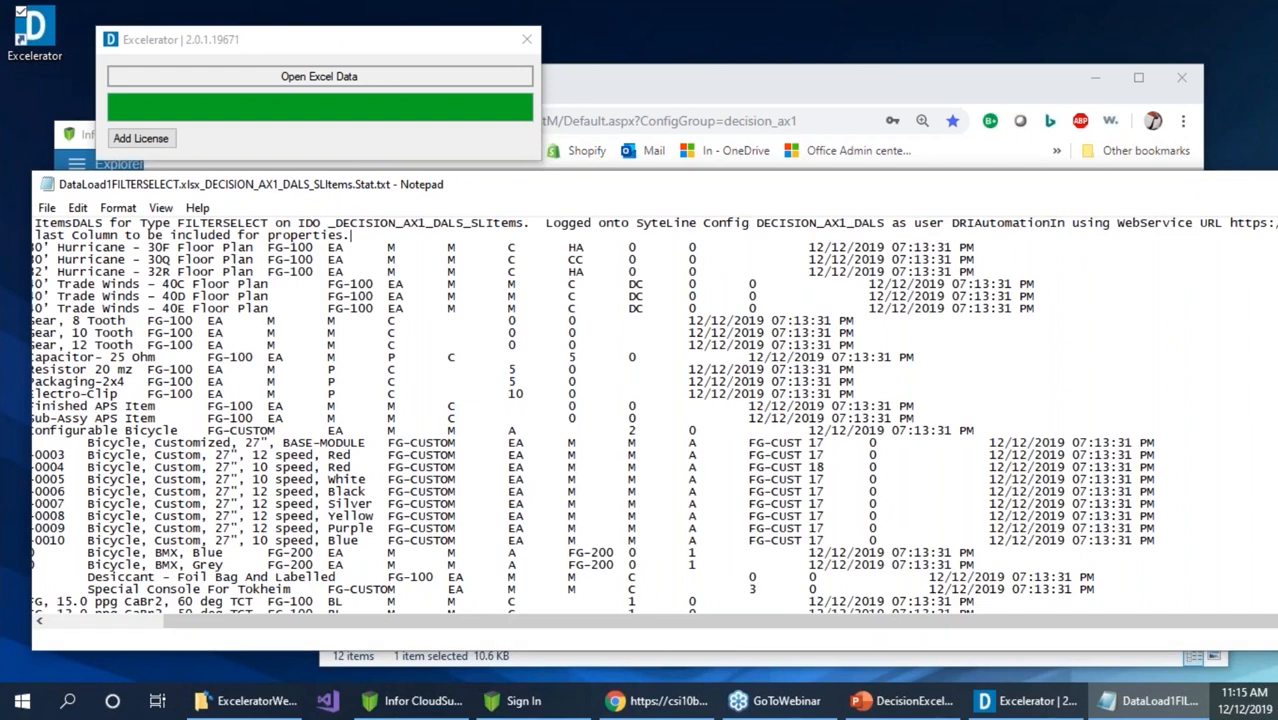
pyautogui.hotkey('alt', 'F4')
# Delete DataLoad1FILTERSELECT.xlsx and all of its generated Stat and ERR text files from the ExceleratorWebinar folder
pyautogui.click(697, 424)
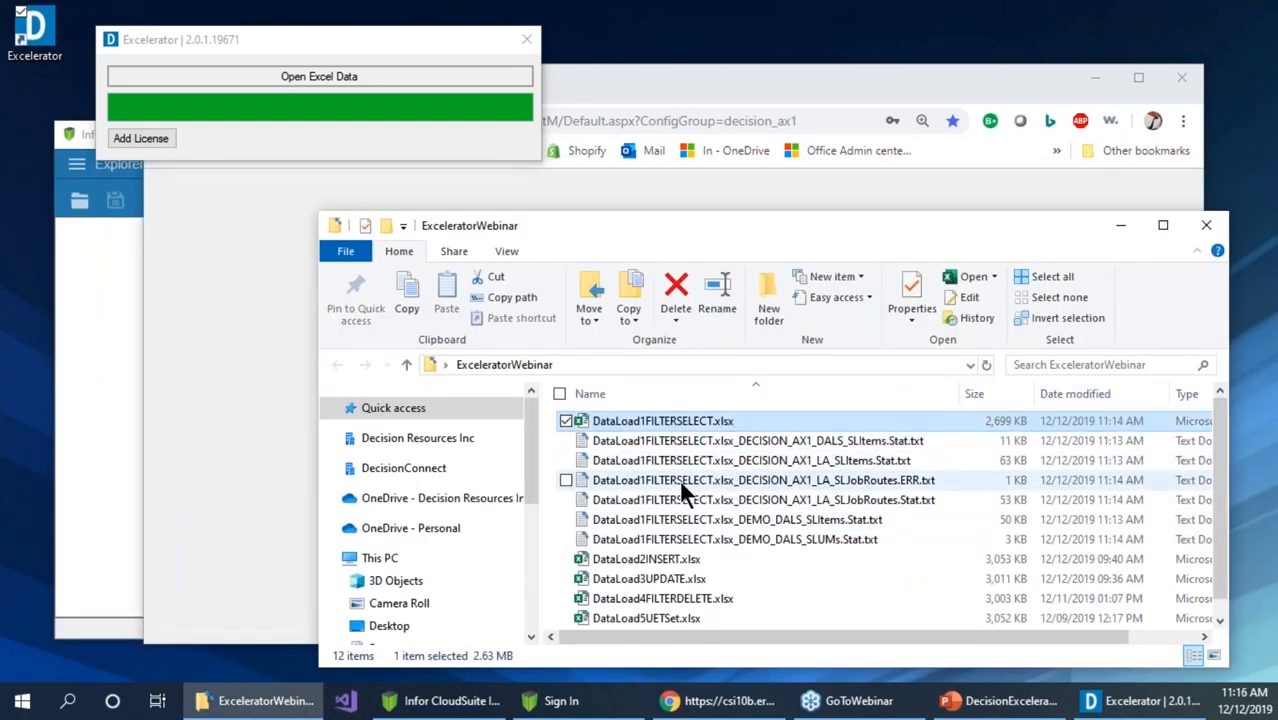
pyautogui.keyDown('shift'); pyautogui.click(639, 543); pyautogui.keyUp('shift')
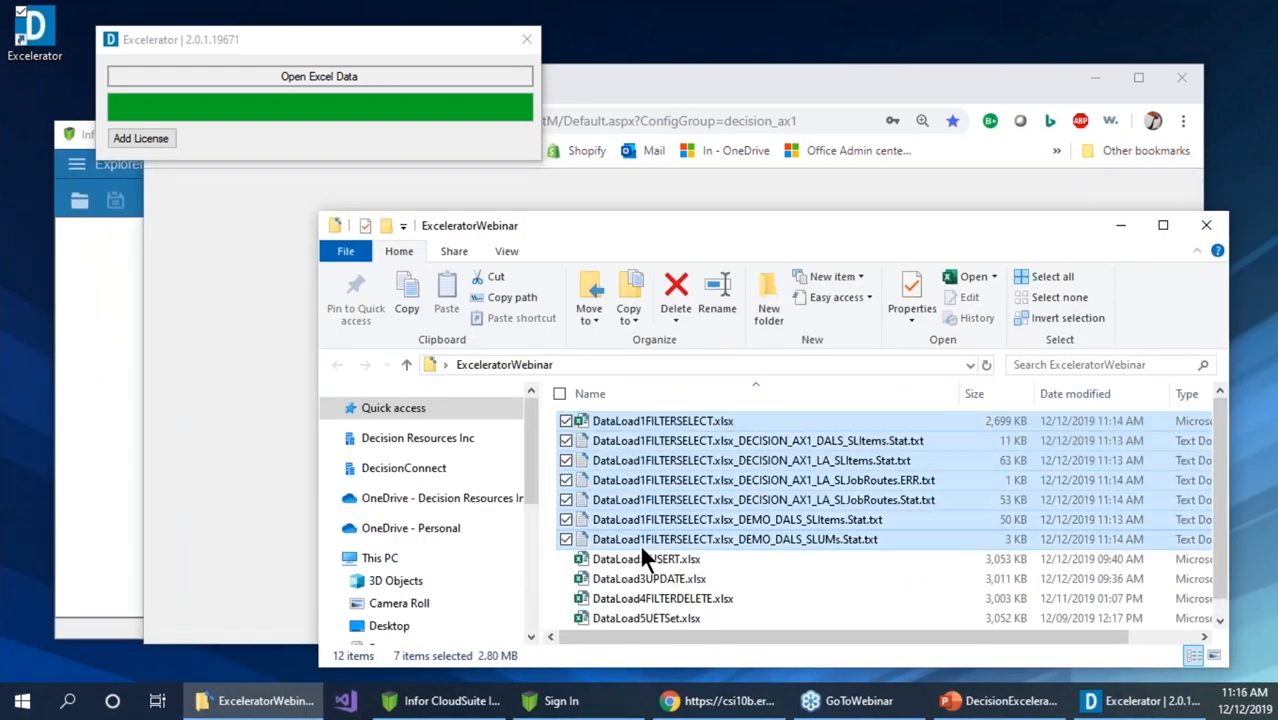
pyautogui.press('Delete')
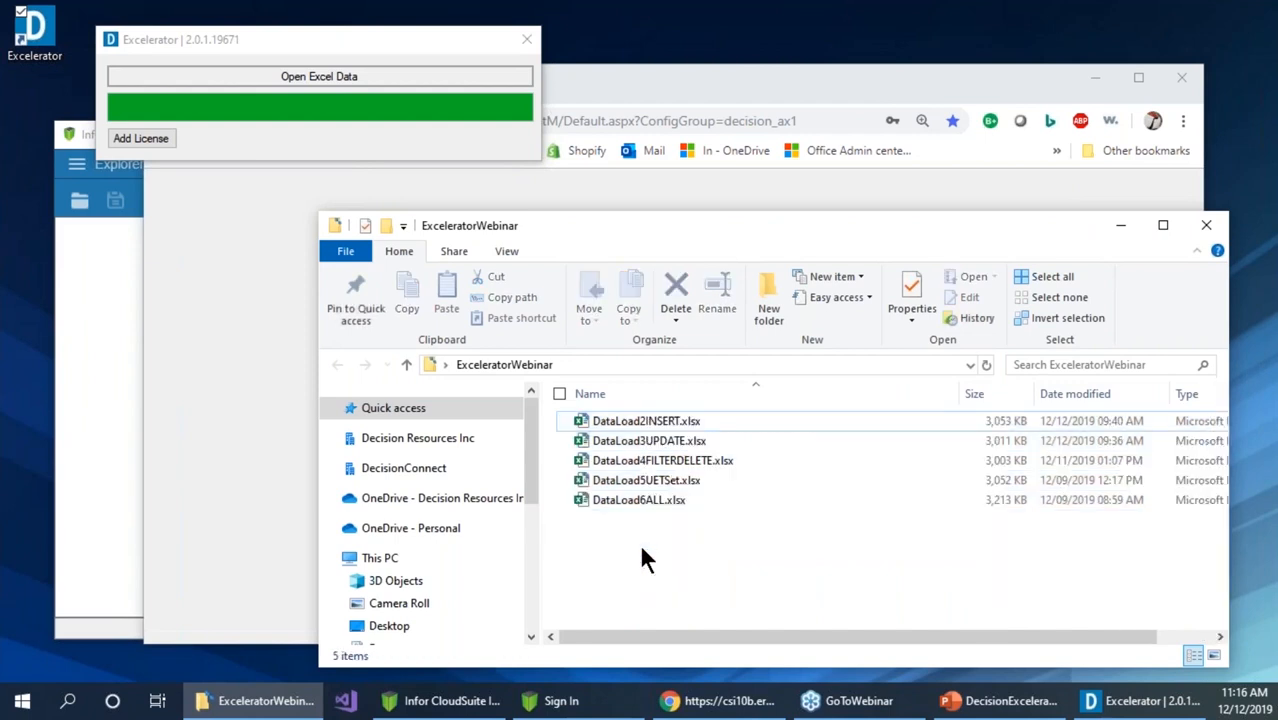
# Switch to the desktop Infor CloudSuite Industrial client, sign in to DEMO_DALS and hide the Explorer pane
pyautogui.click(646, 416)
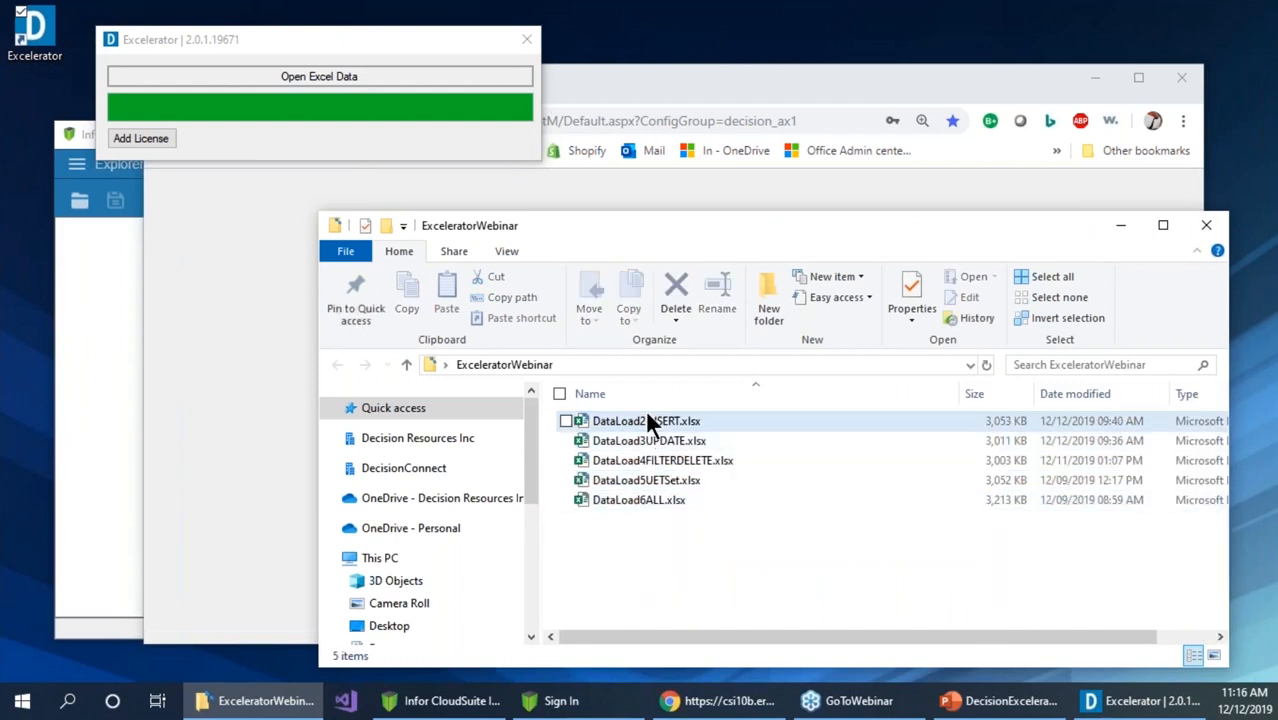
pyautogui.click(115, 396)
pyautogui.click(584, 558)
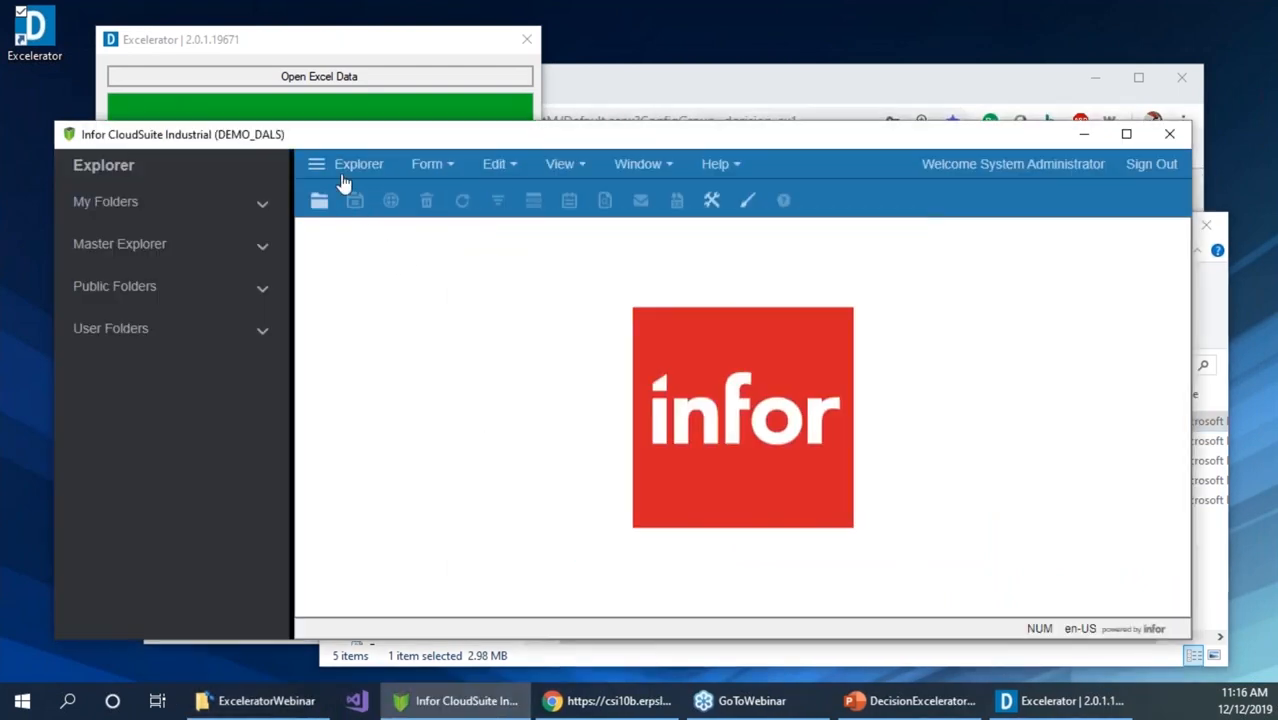
pyautogui.click(317, 164)
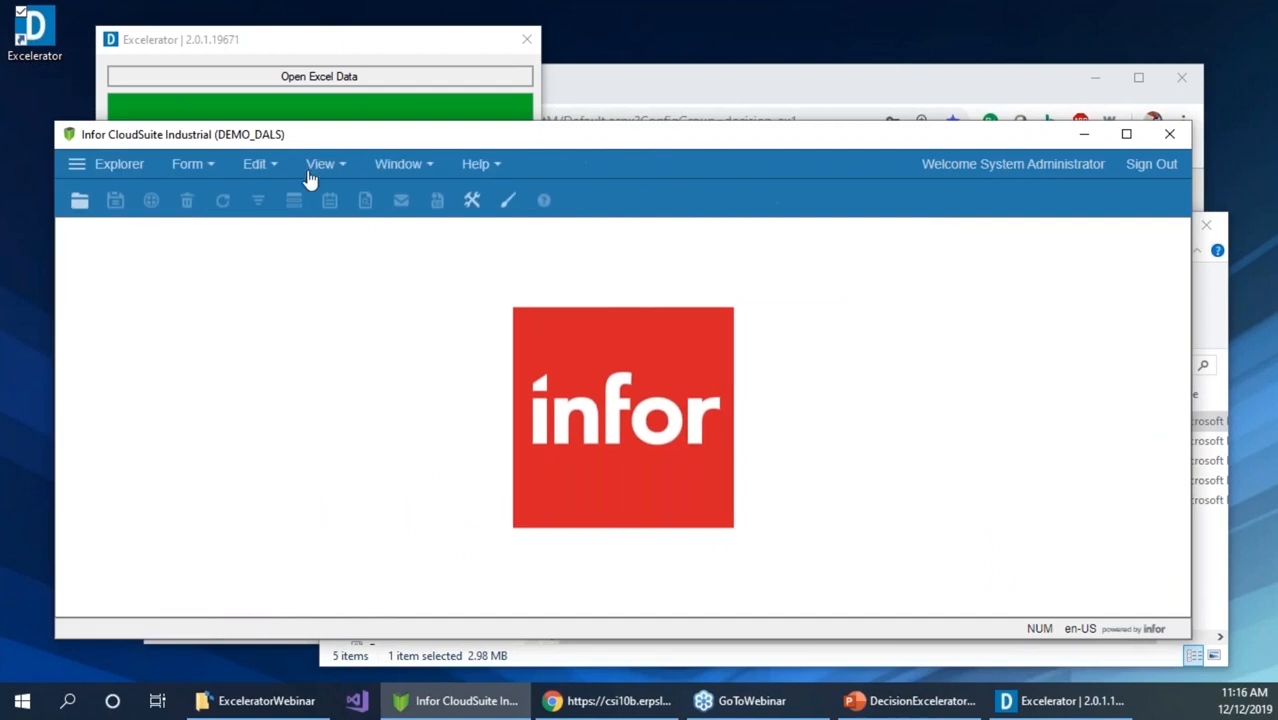
# Open the Items form and filter its records by family code D365
pyautogui.click(190, 166)
pyautogui.click(224, 362)
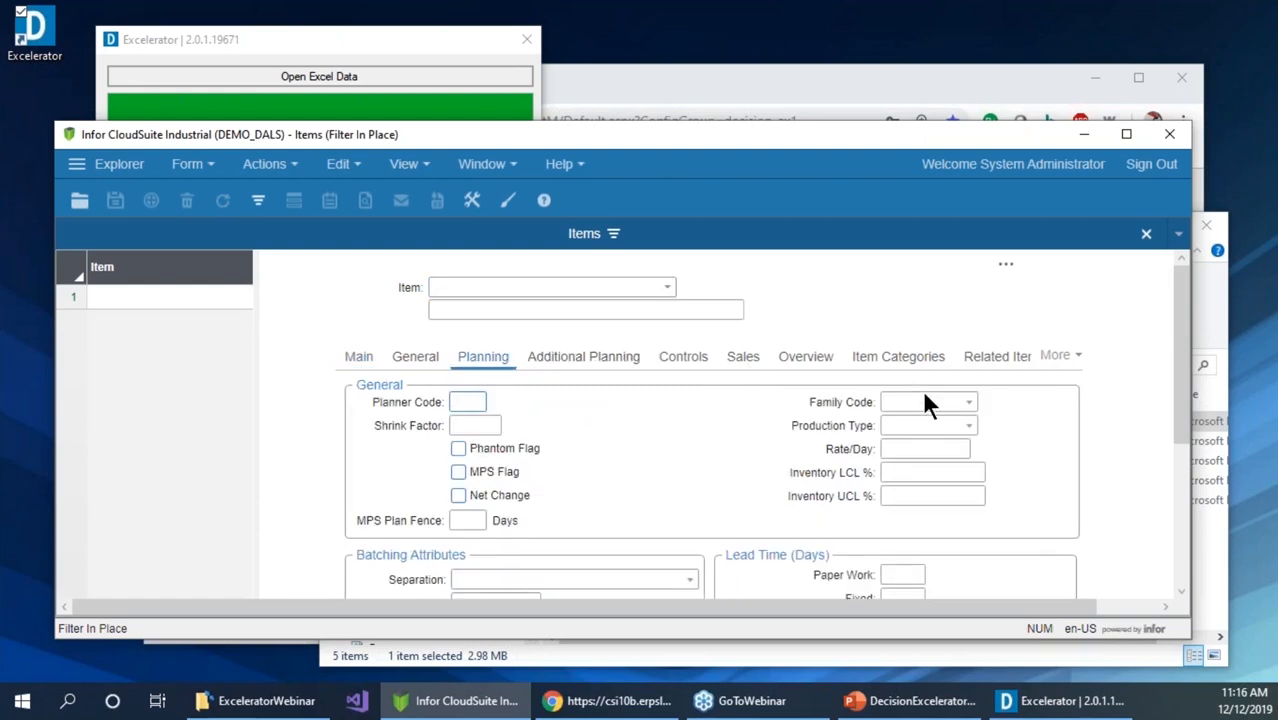
pyautogui.click(970, 401)
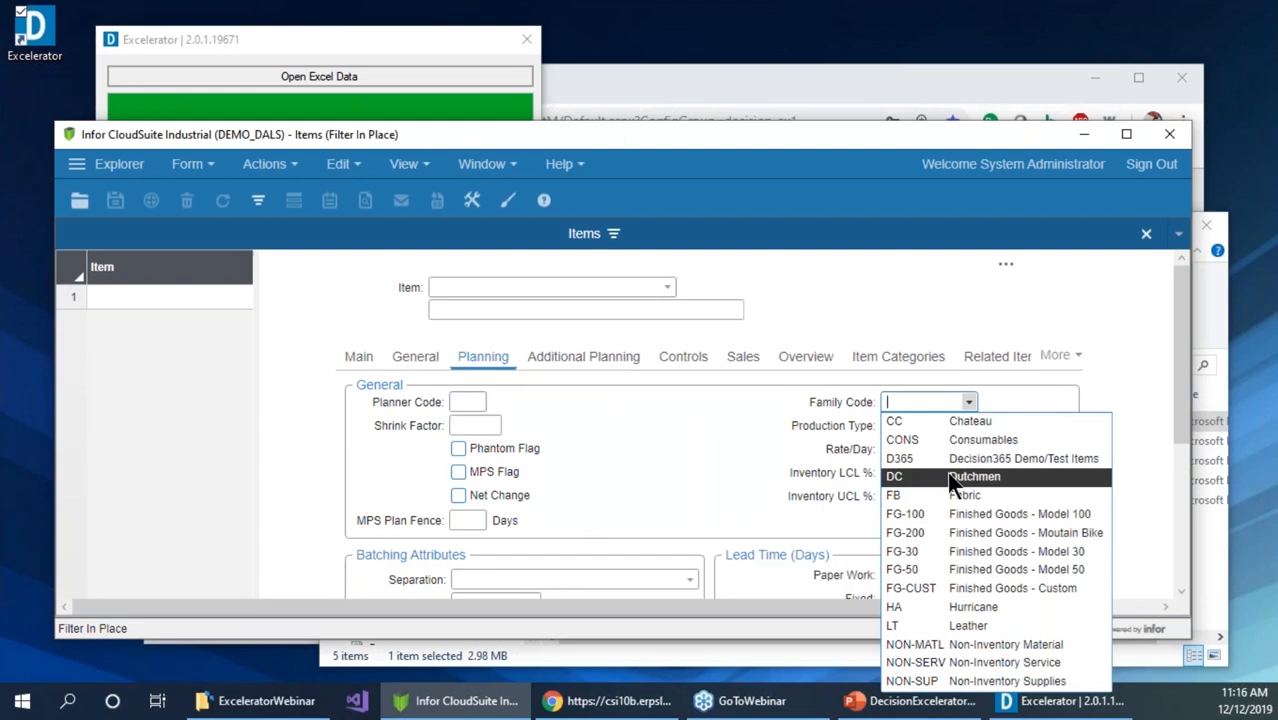
pyautogui.click(915, 454)
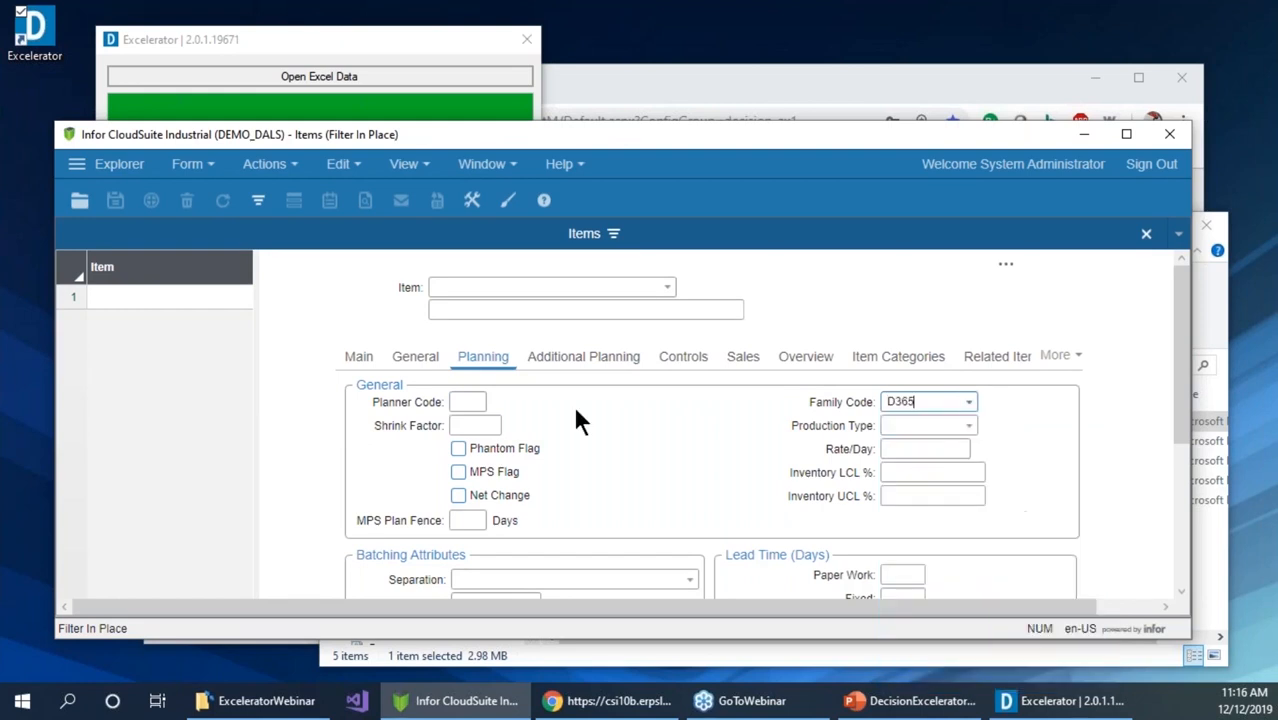
pyautogui.click(258, 200)
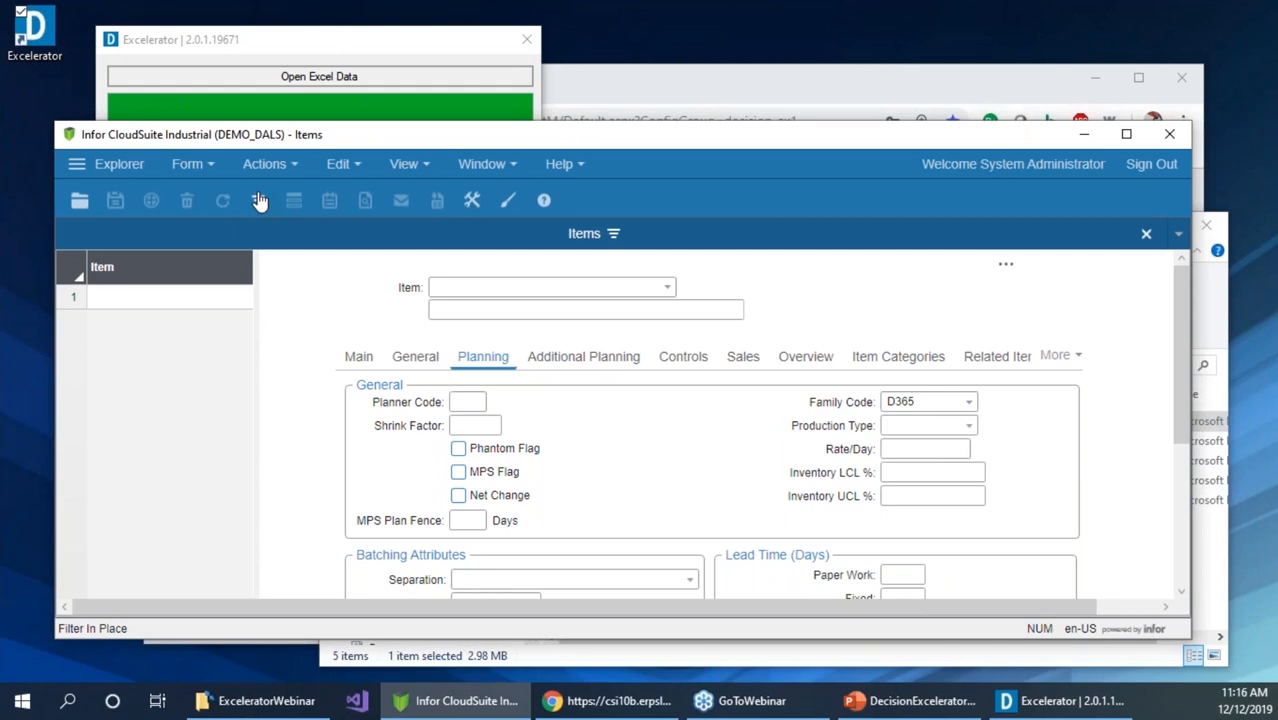
# Switch to the DECISION_AX1_LA CloudSuite Industrial session in the browser, open the Items form and filter for item 1207*
pyautogui.click(608, 714)
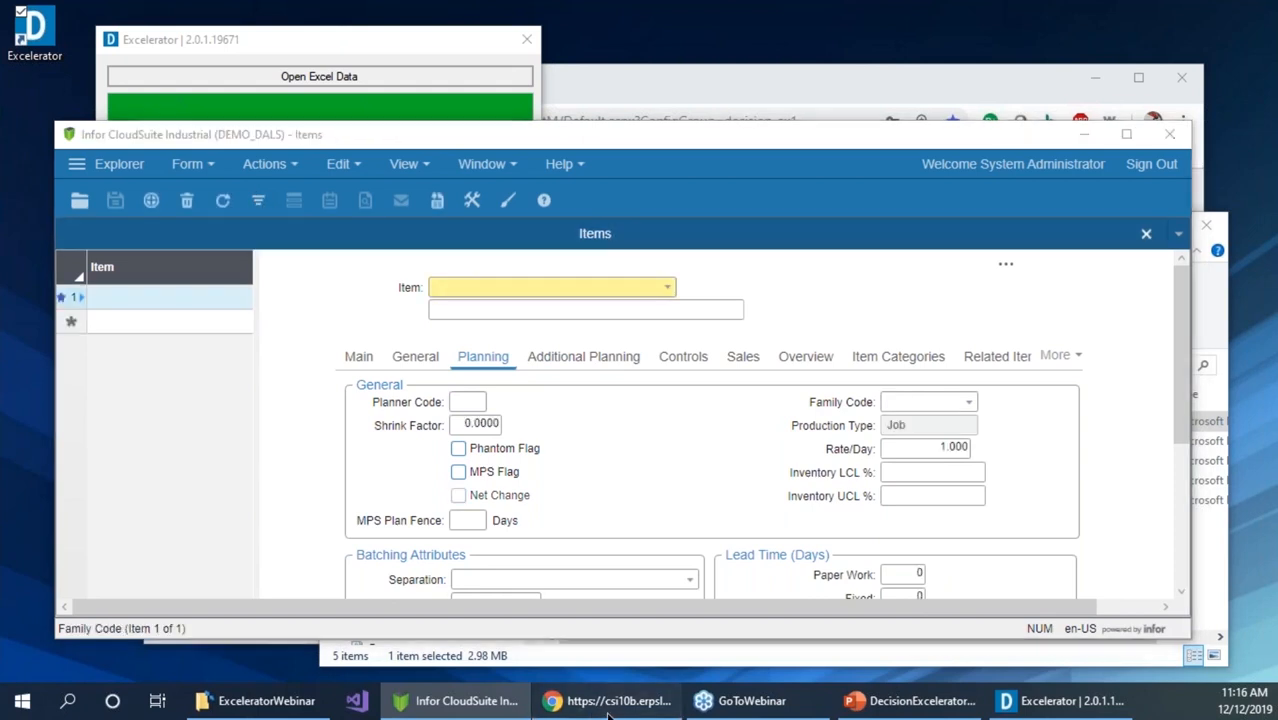
pyautogui.click(636, 528)
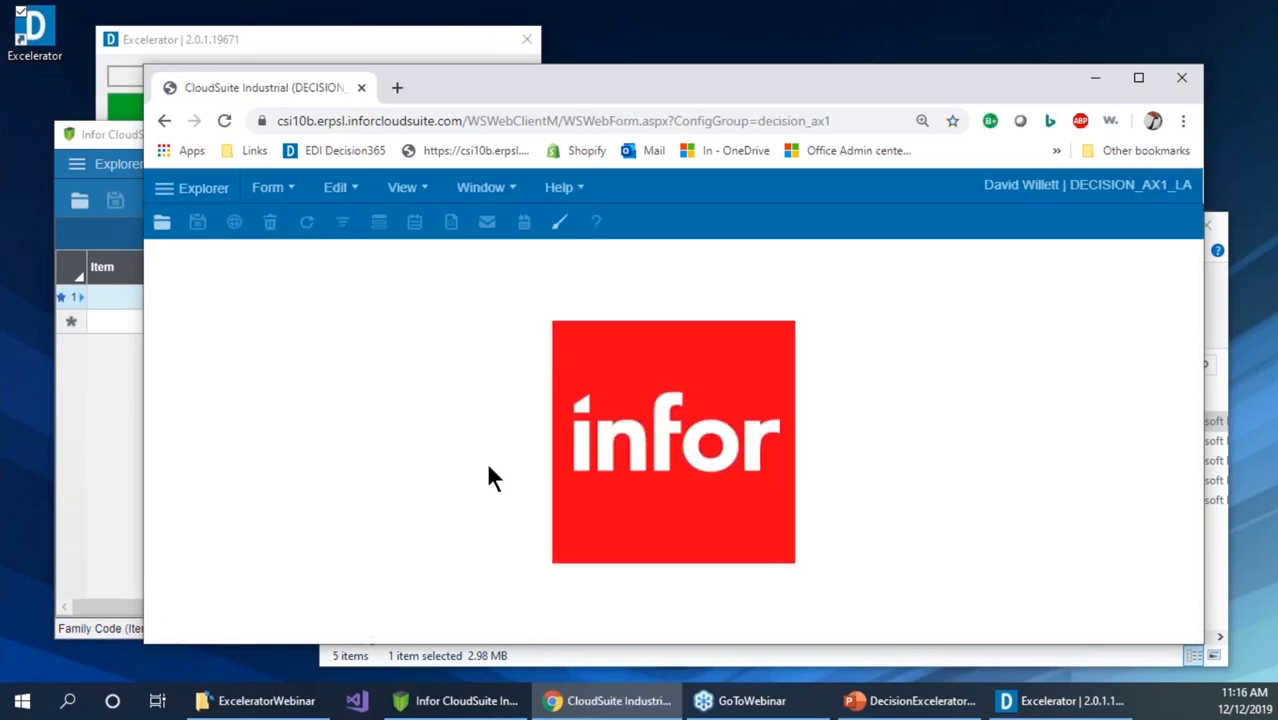
pyautogui.click(268, 190)
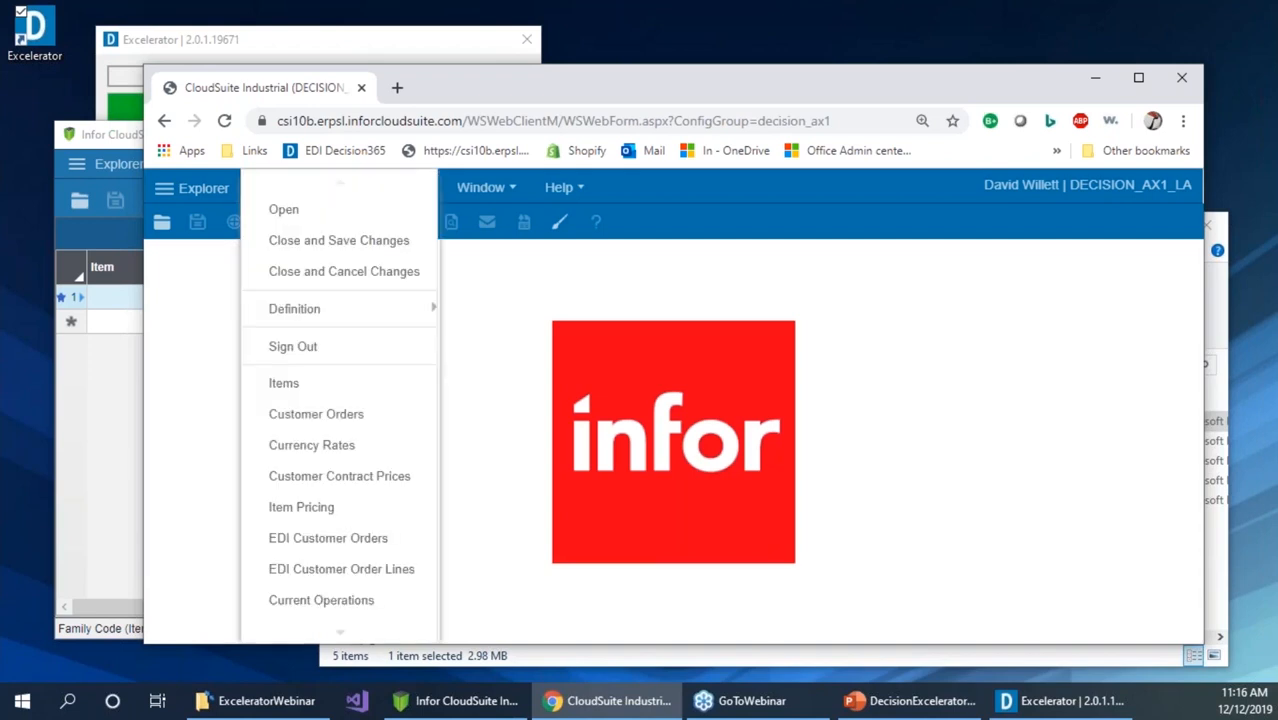
pyautogui.click(300, 383)
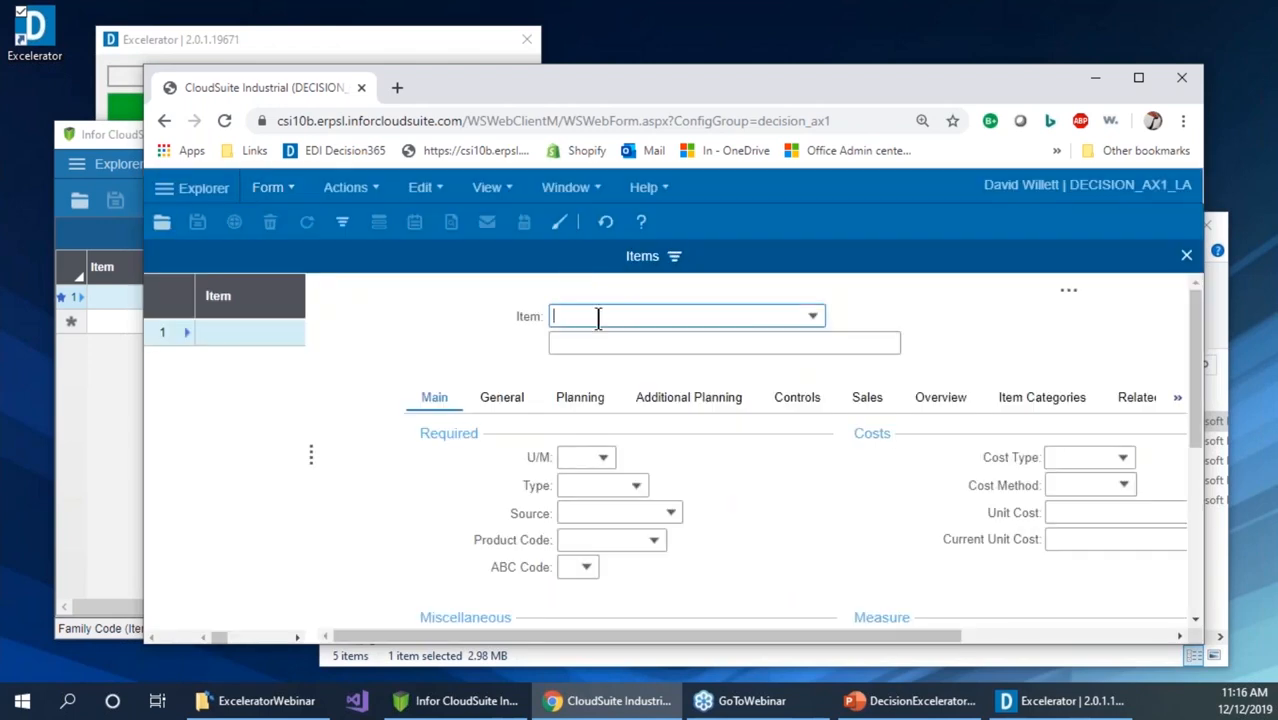
pyautogui.write('1207*')
pyautogui.press('F4')
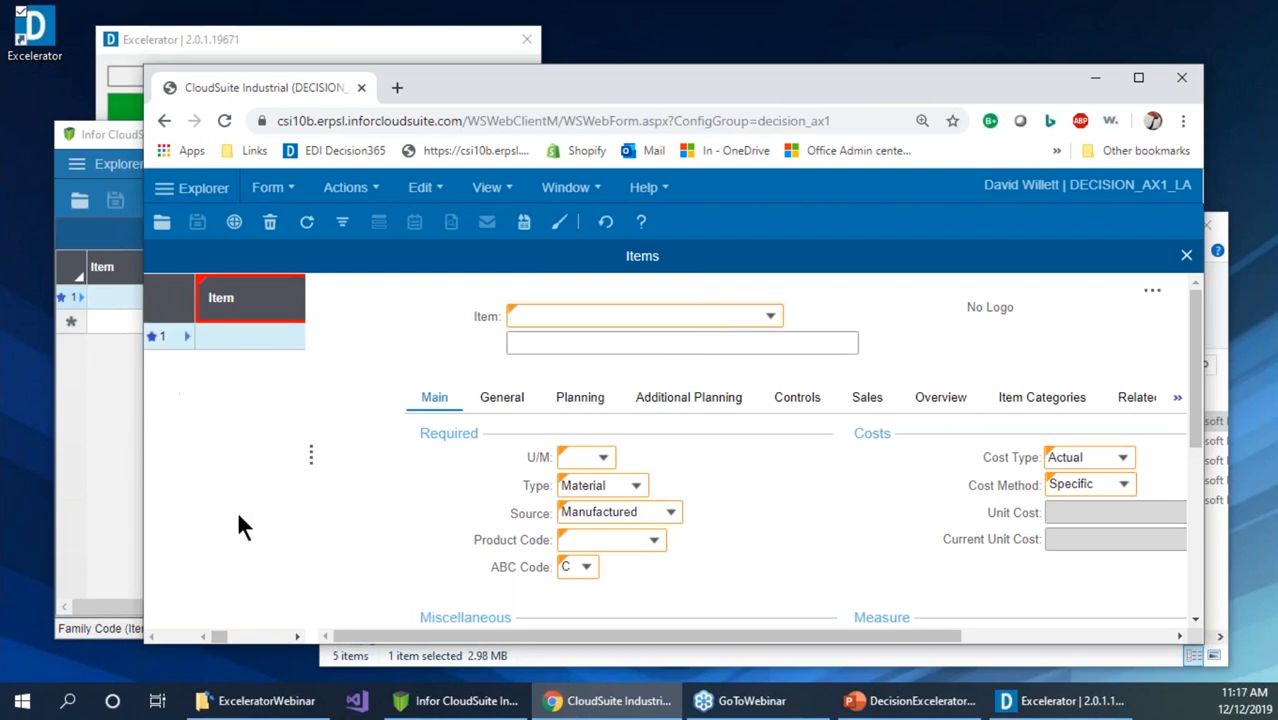
# Open DataLoad2INSERT.xlsx from the ExceleratorWebinar folder and review the available IDO actions for the DEMO_DALS Items2Insert row on ConfigInfo
pyautogui.click(303, 705)
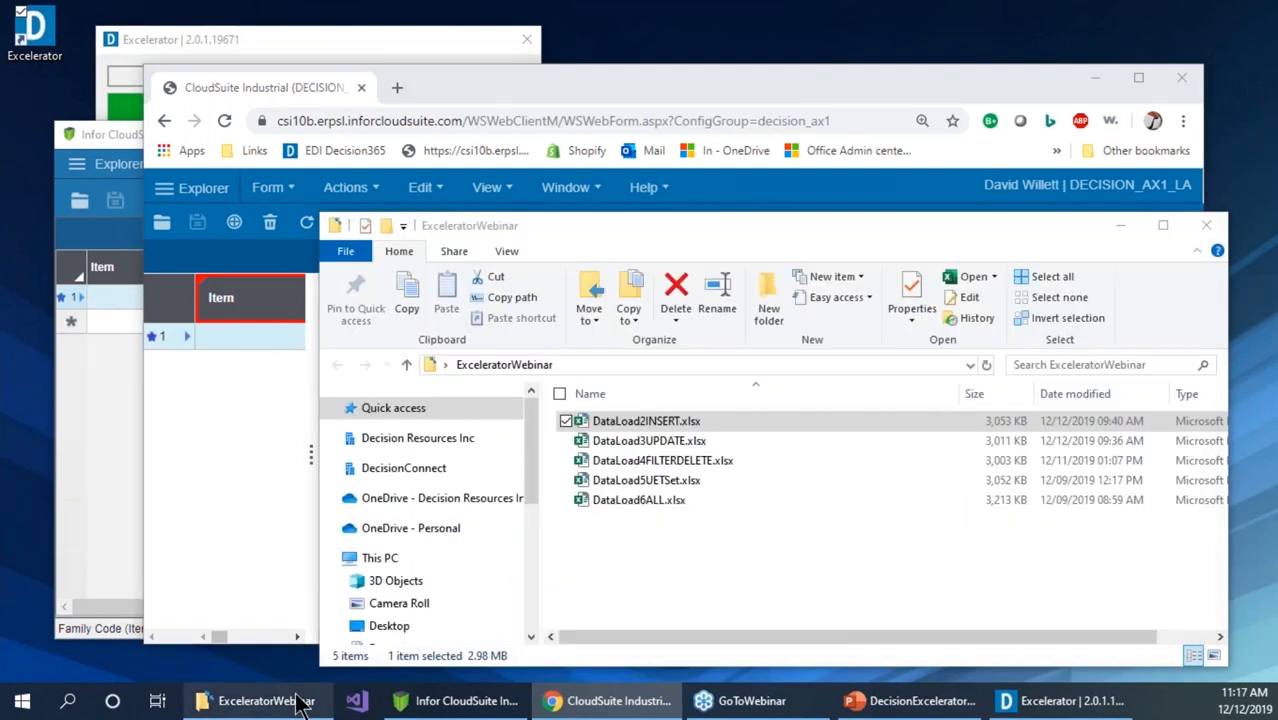
pyautogui.doubleClick(640, 425)
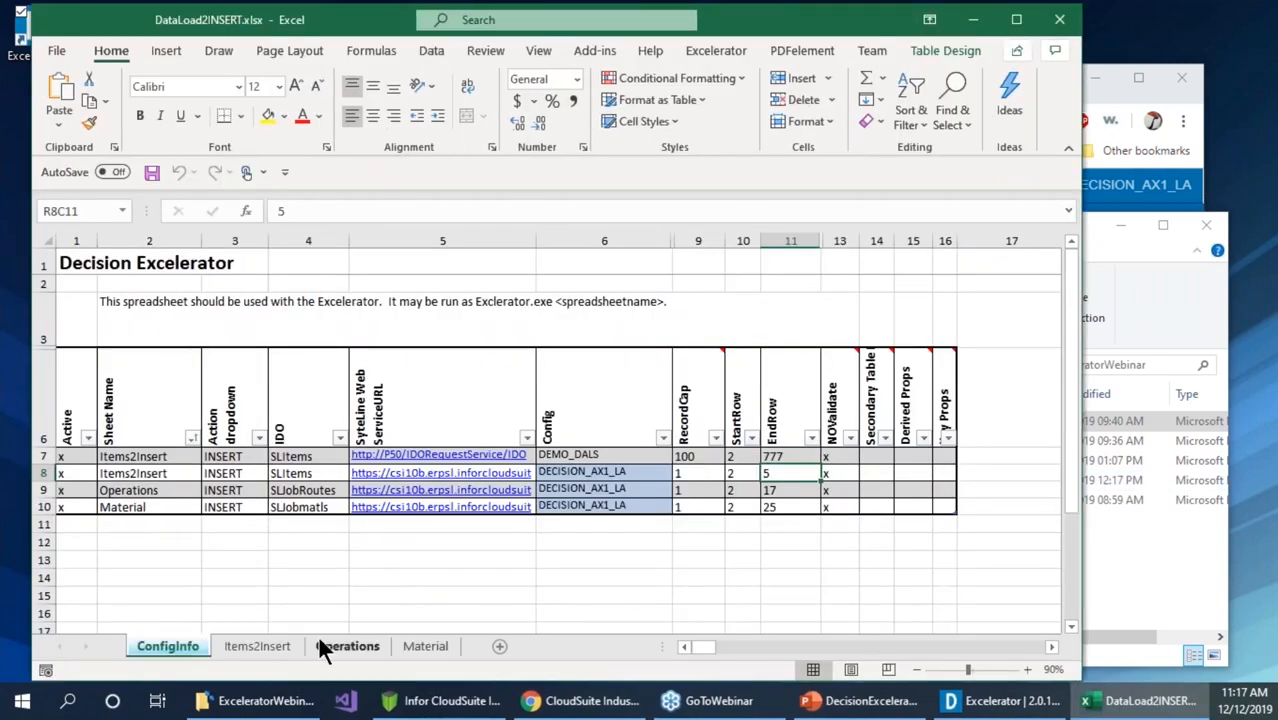
pyautogui.click(256, 457)
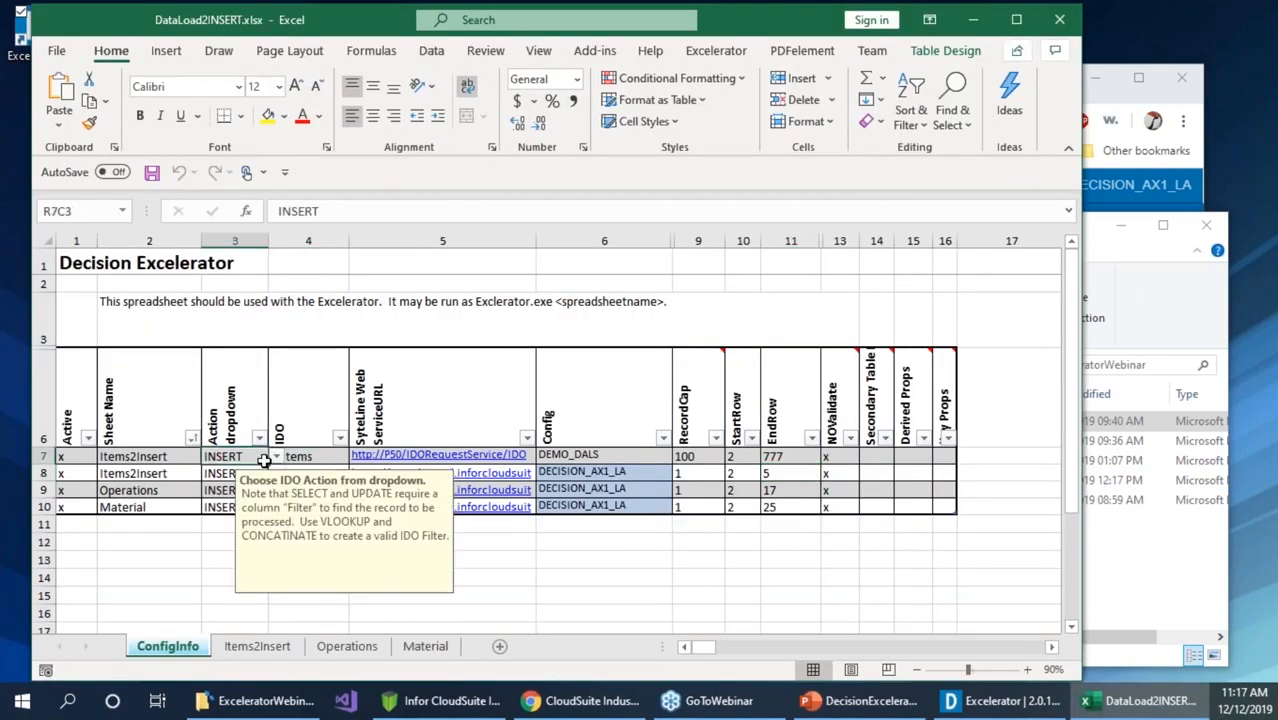
pyautogui.click(275, 456)
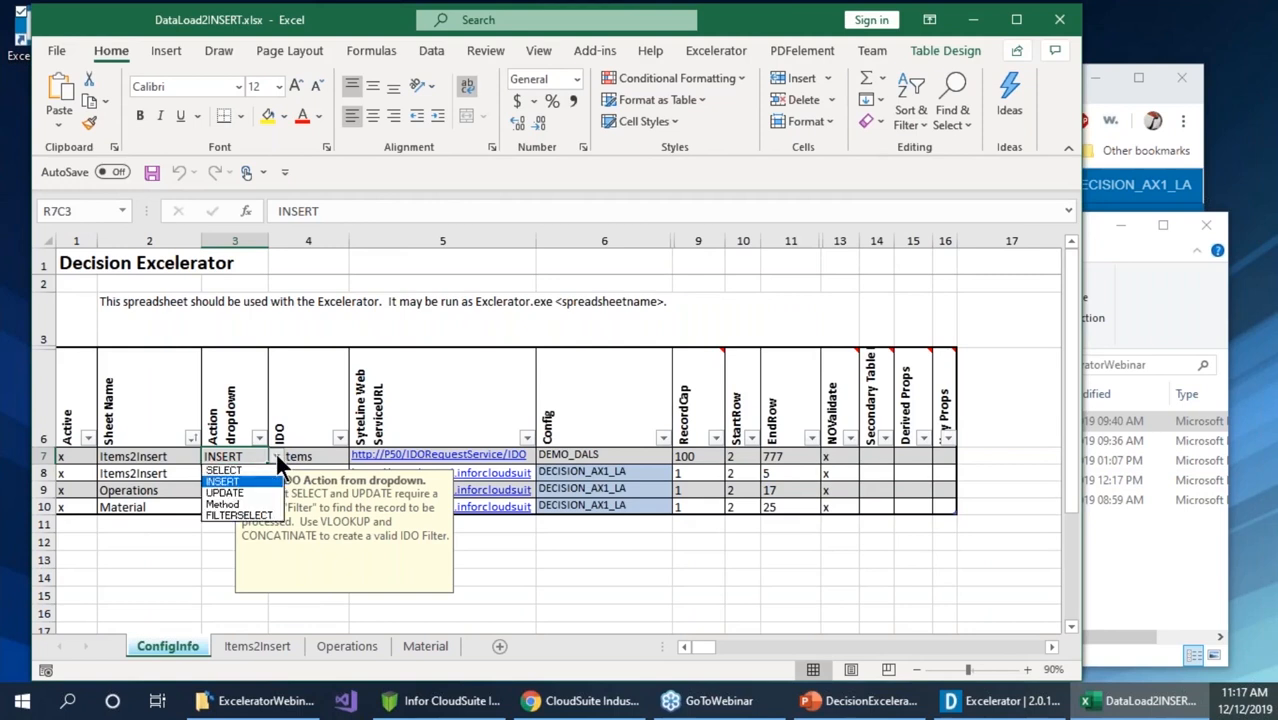
pyautogui.press('Escape')
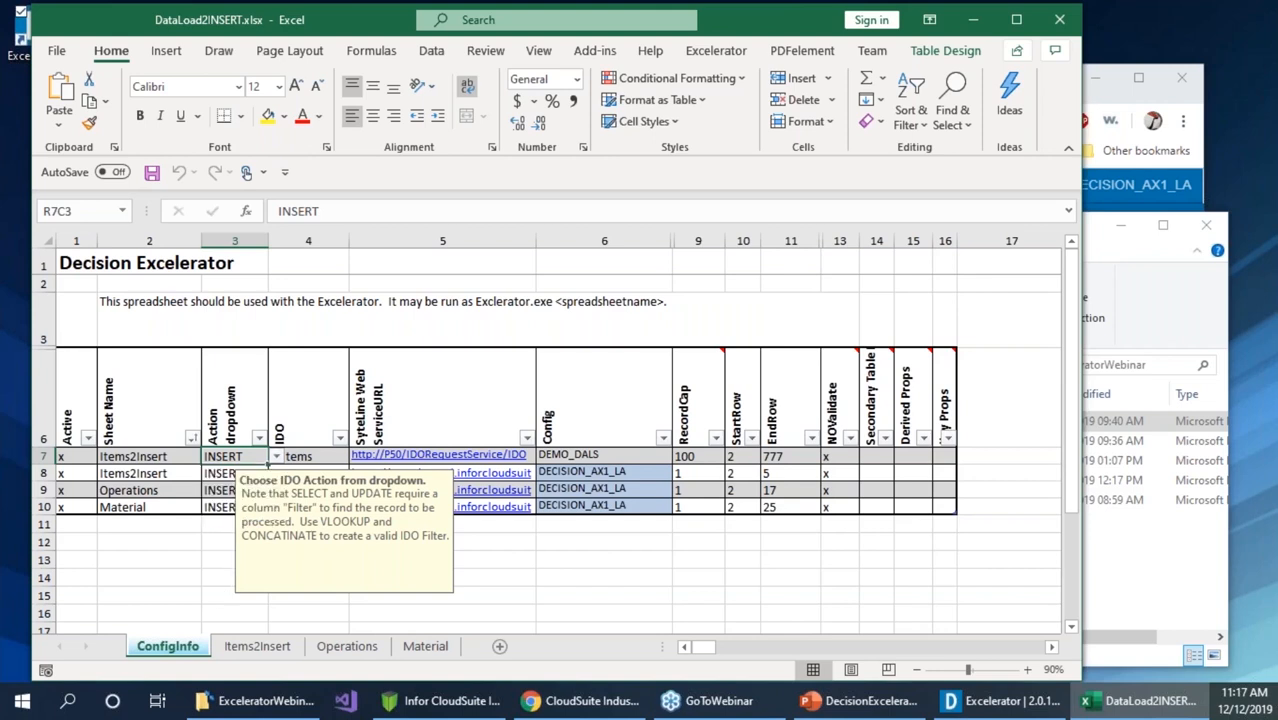
pyautogui.click(145, 457)
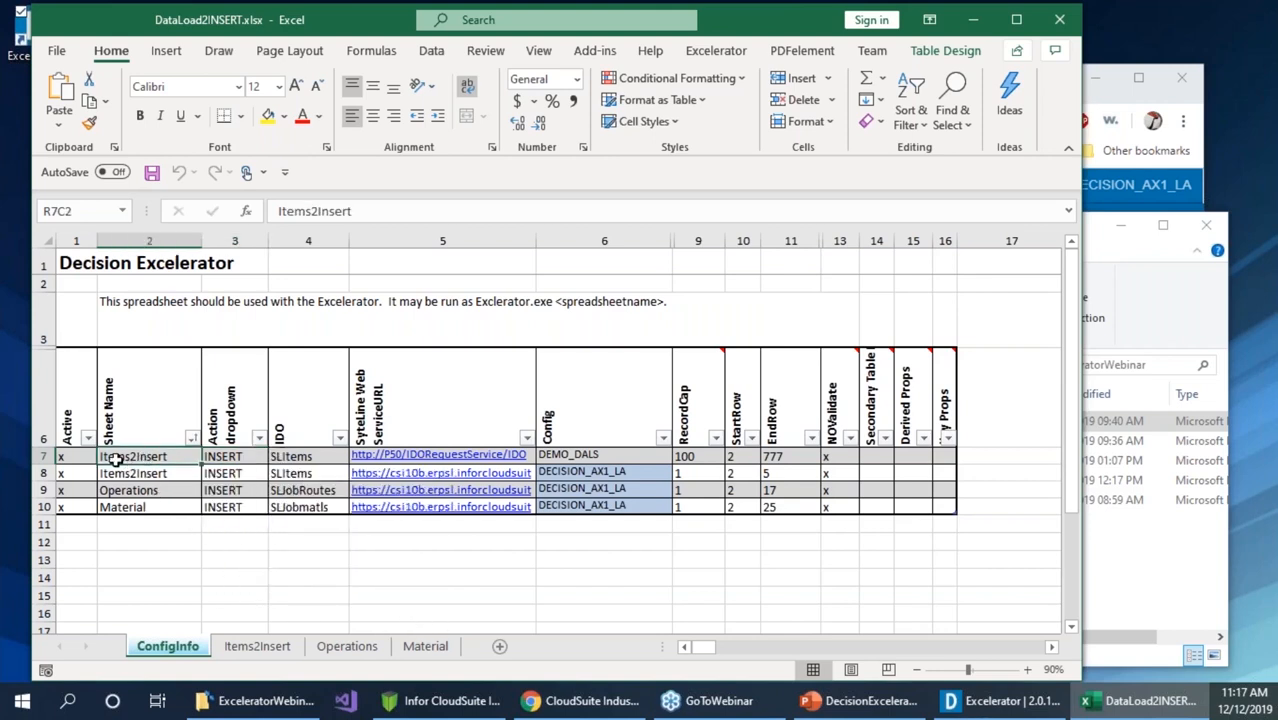
# Review the data on the Items2Insert, Operations and Material sheets, and return to ConfigInfo
pyautogui.click(261, 644)
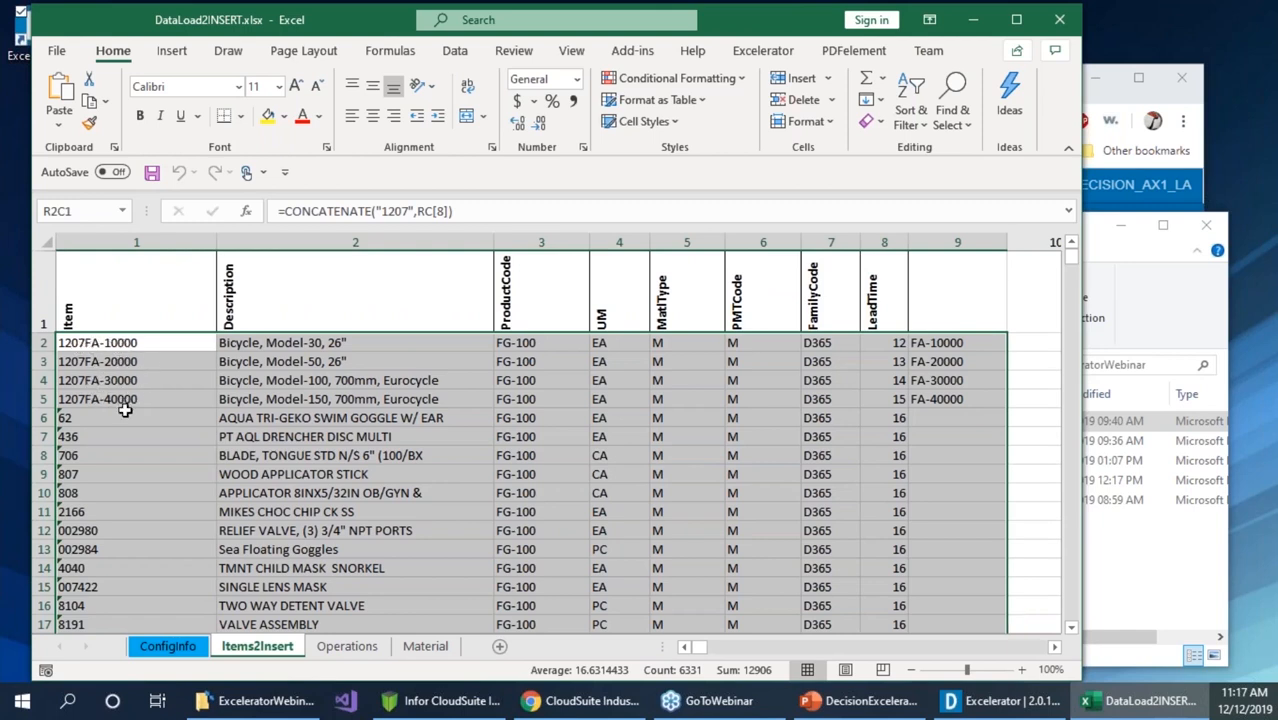
pyautogui.click(347, 646)
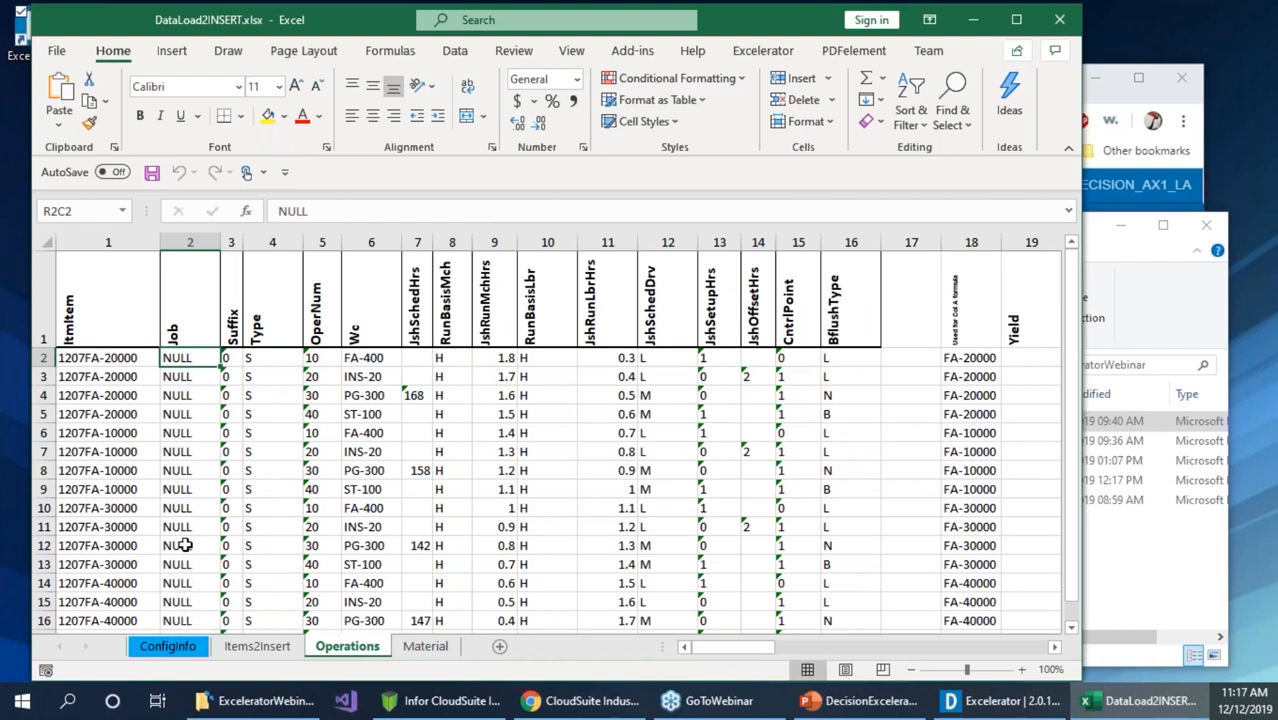
pyautogui.click(428, 646)
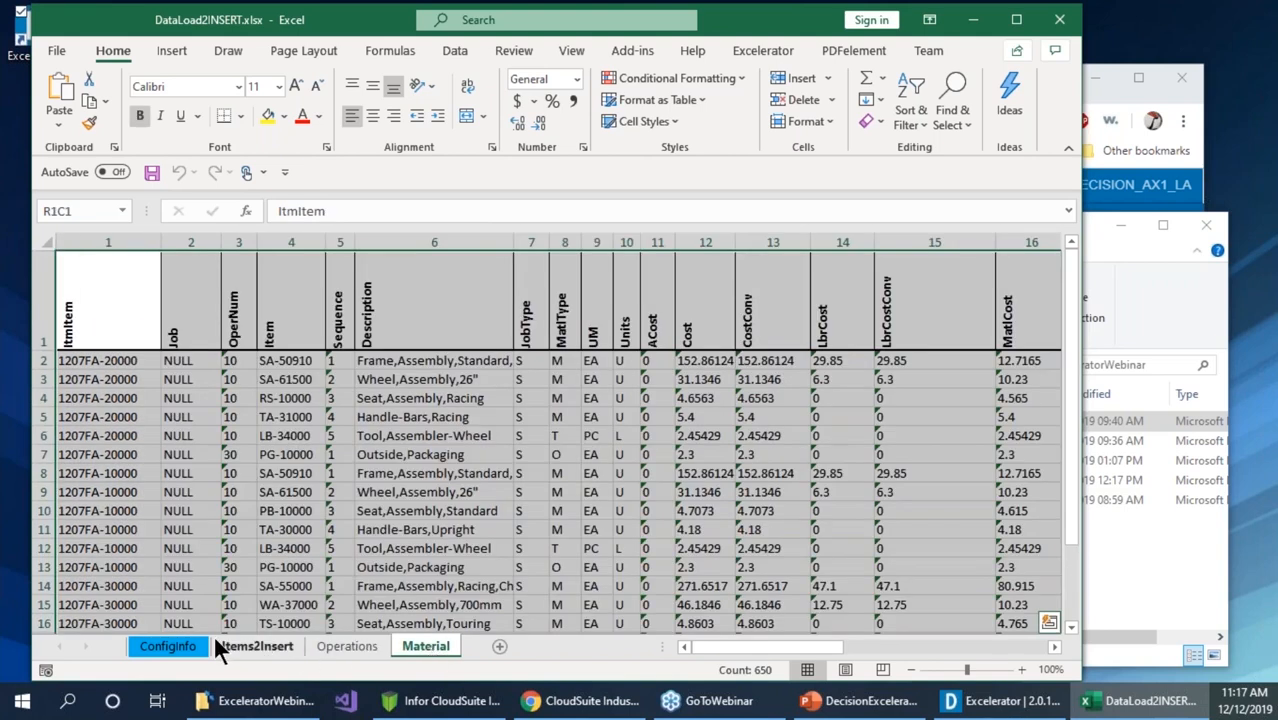
pyautogui.click(170, 646)
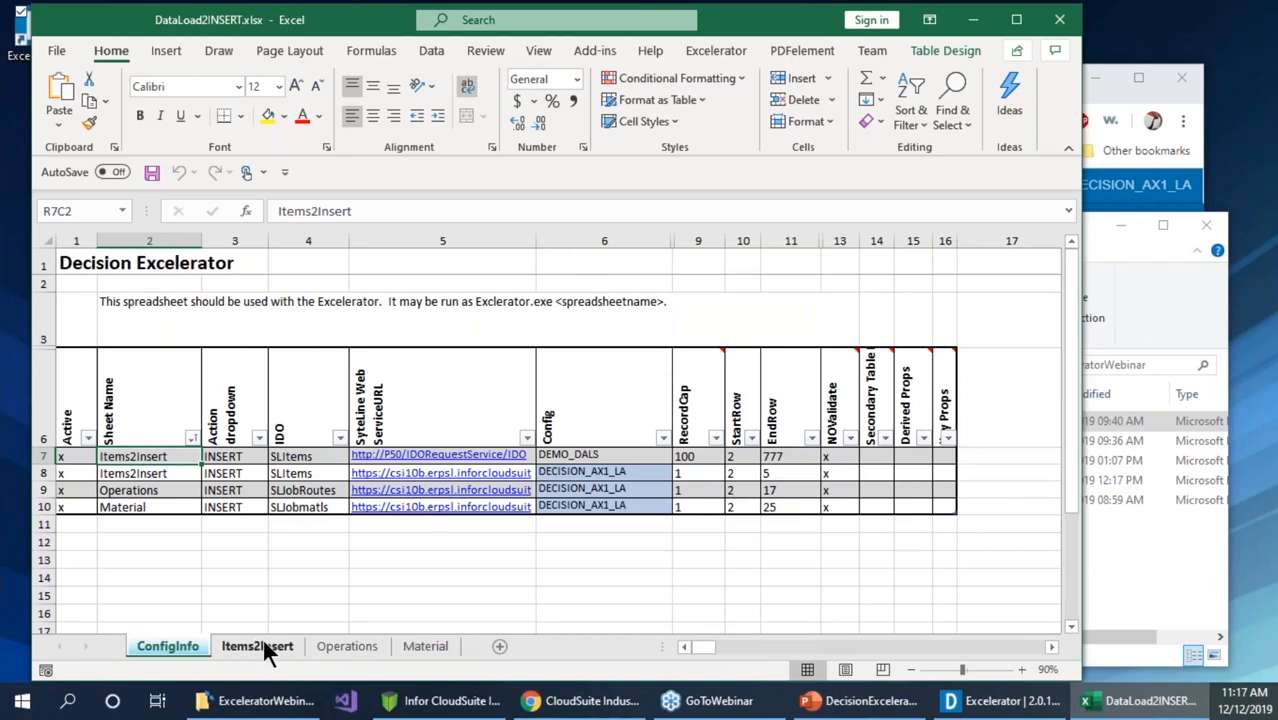
# Examine the machine and labor run hours on the Operations sheet, and close the workbook from ConfigInfo without saving
pyautogui.click(347, 647)
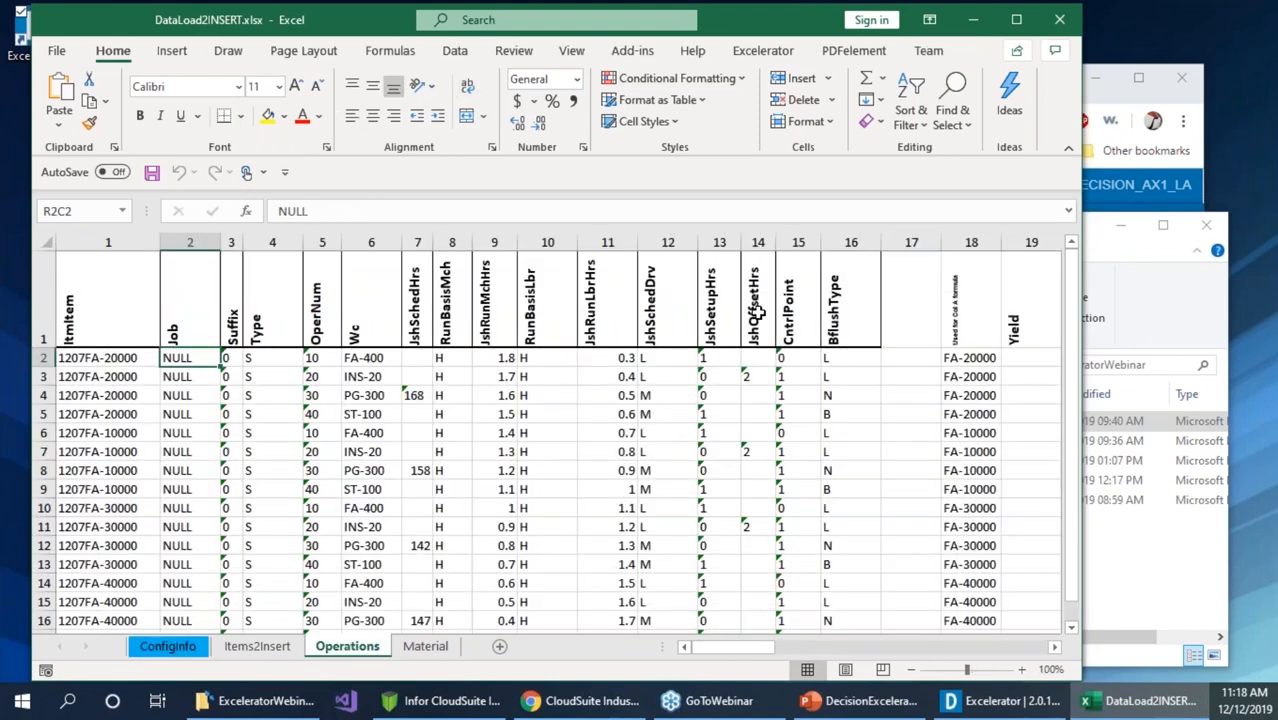
pyautogui.click(512, 377)
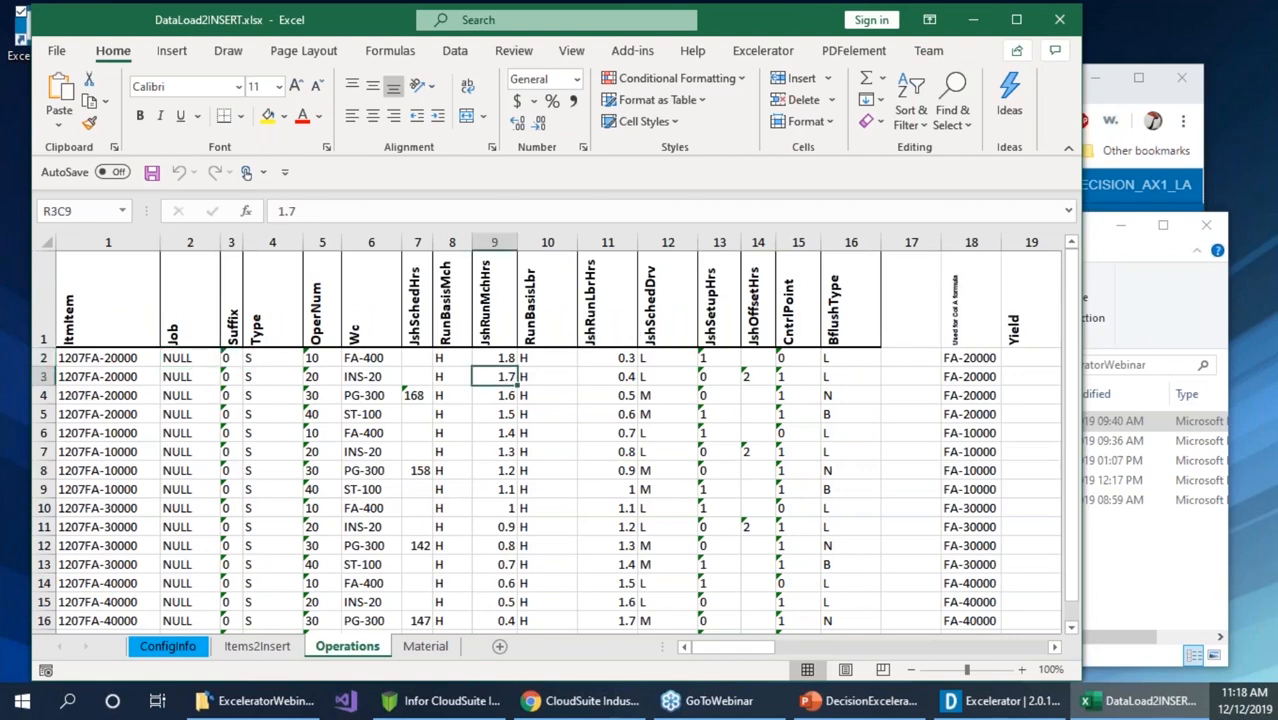
pyautogui.click(512, 468)
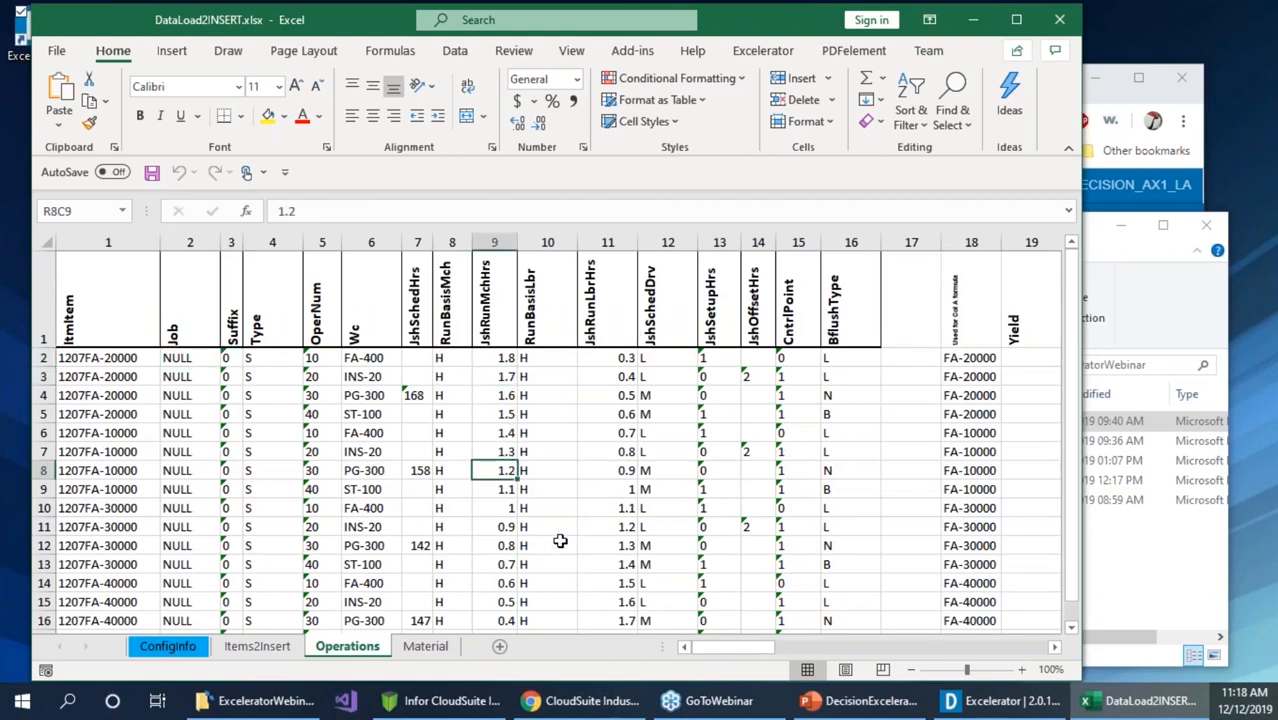
pyautogui.click(625, 489)
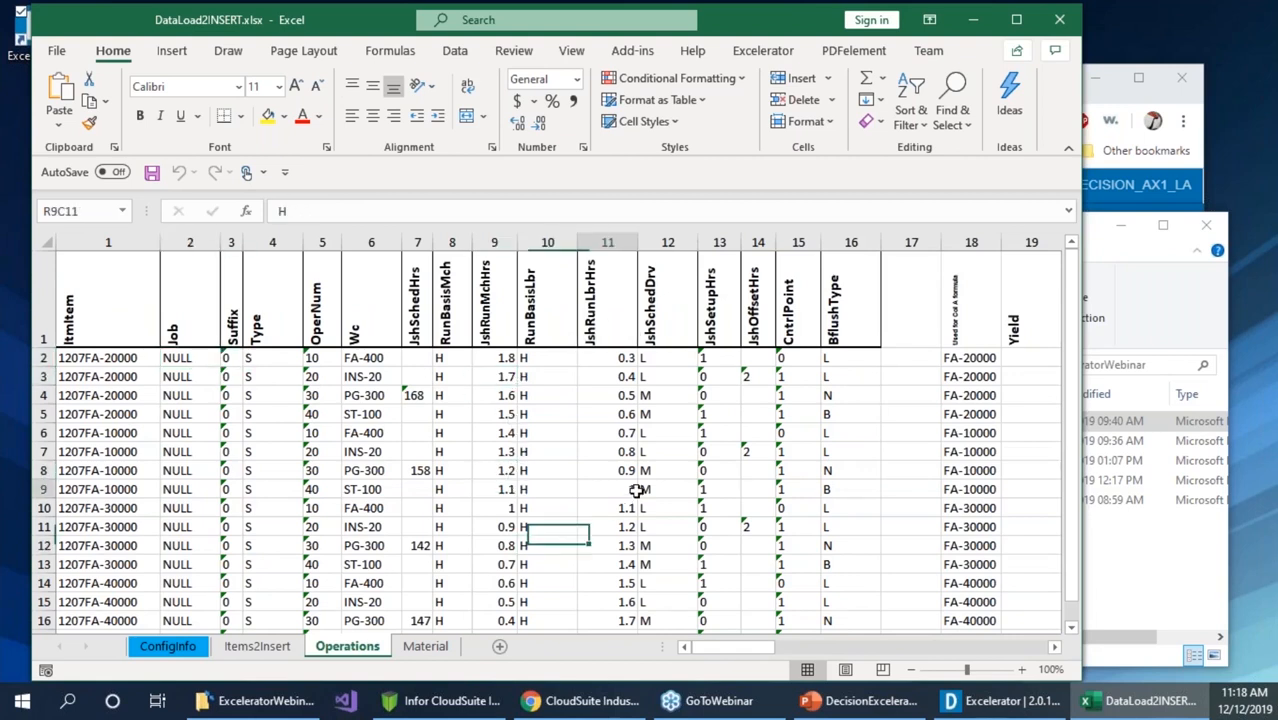
pyautogui.click(625, 396)
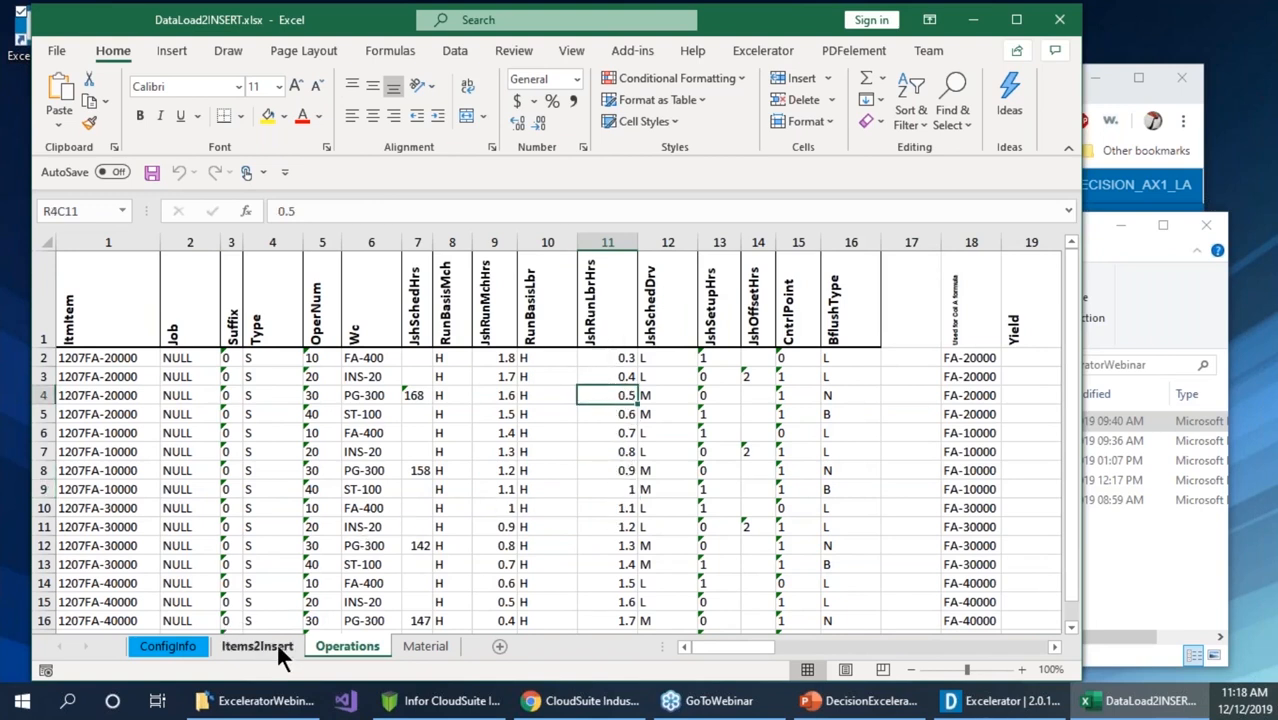
pyautogui.click(184, 650)
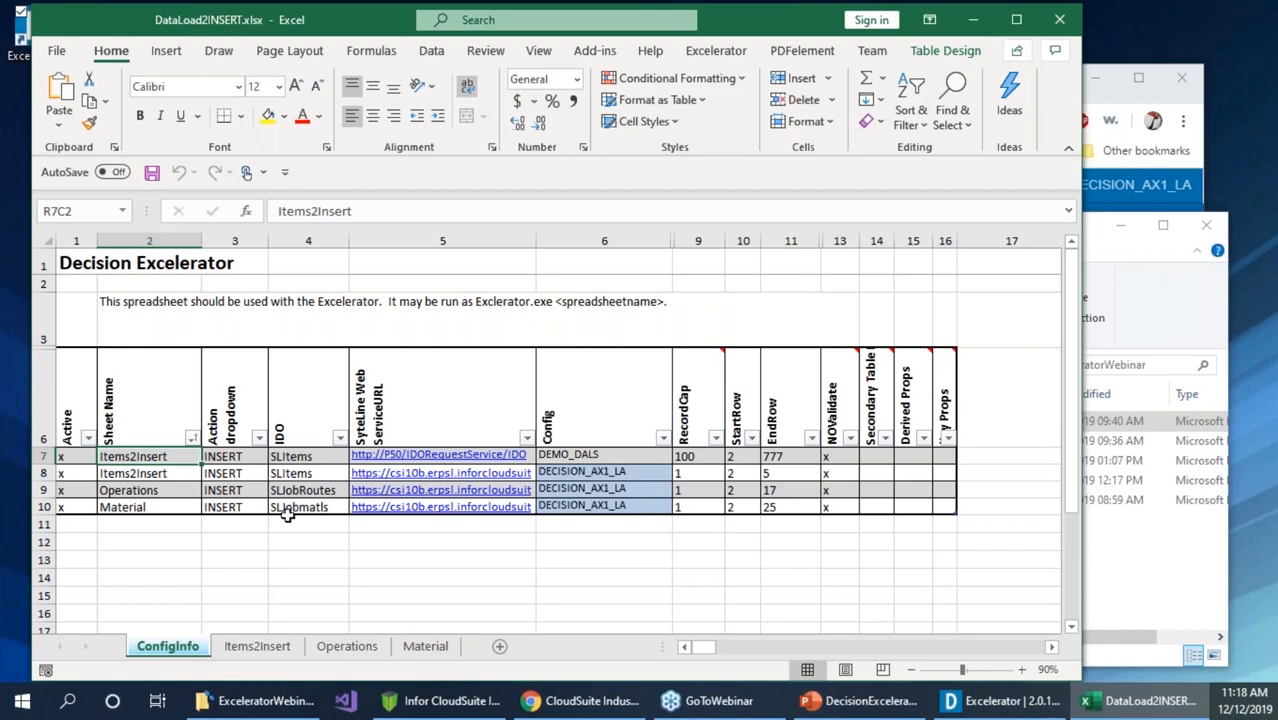
pyautogui.click(1052, 25)
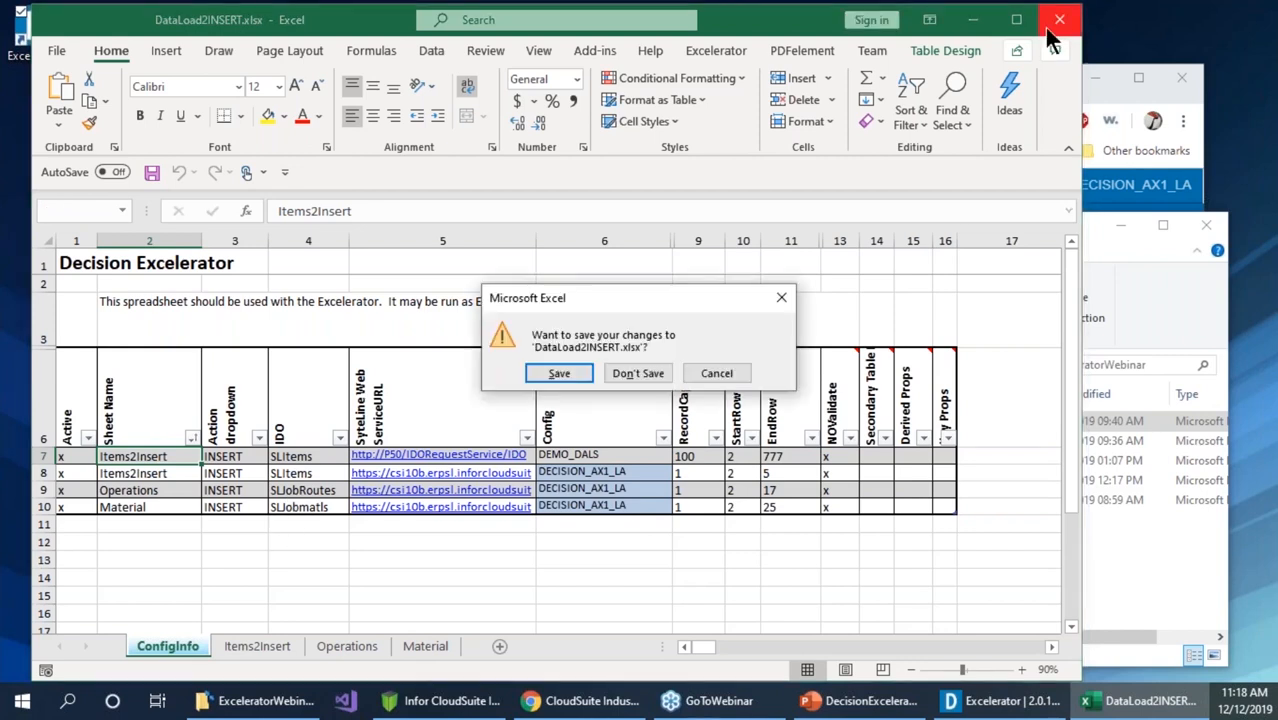
pyautogui.click(628, 372)
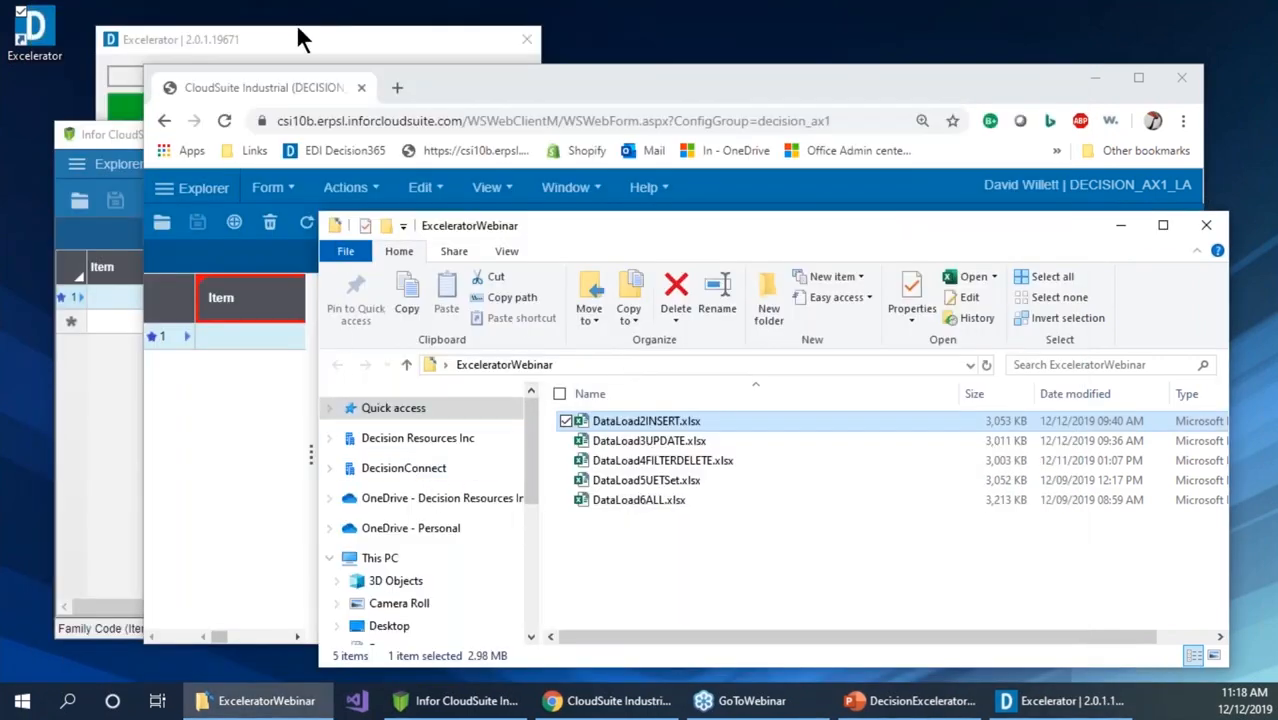
# Switch to Excelerator and run the DataLoad2INSERT.xlsx data load
pyautogui.click(295, 38)
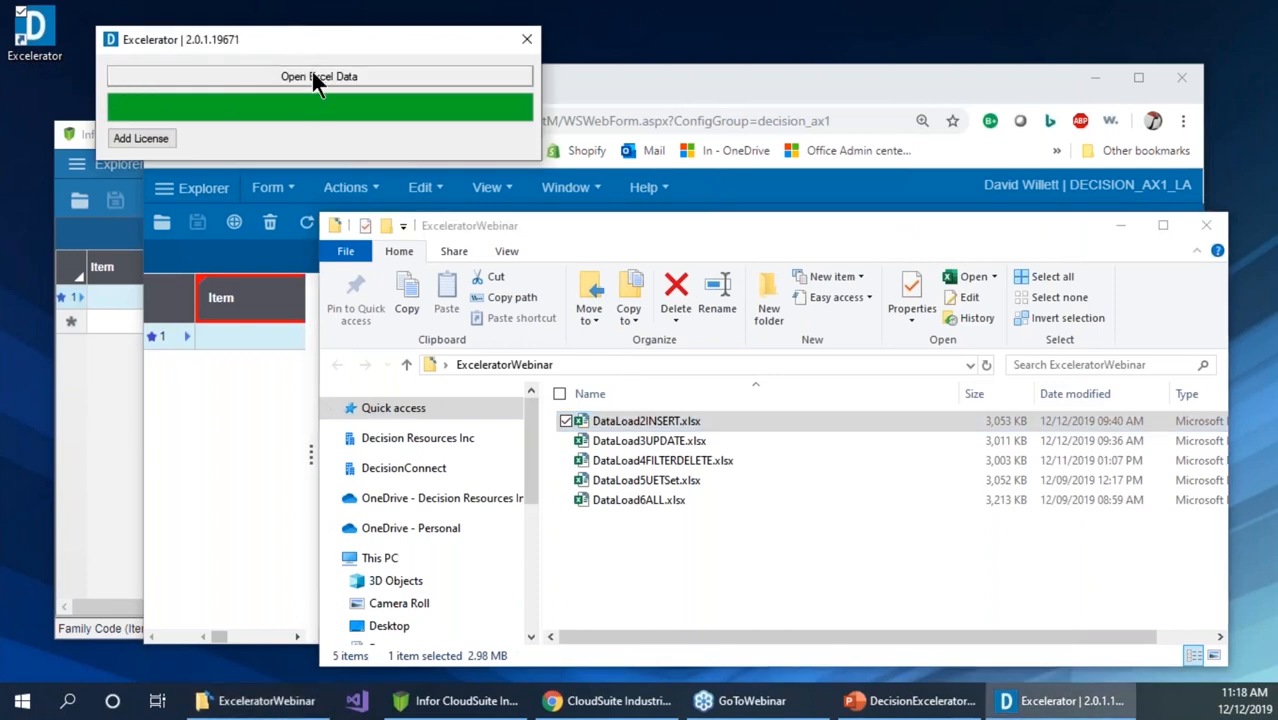
pyautogui.click(313, 78)
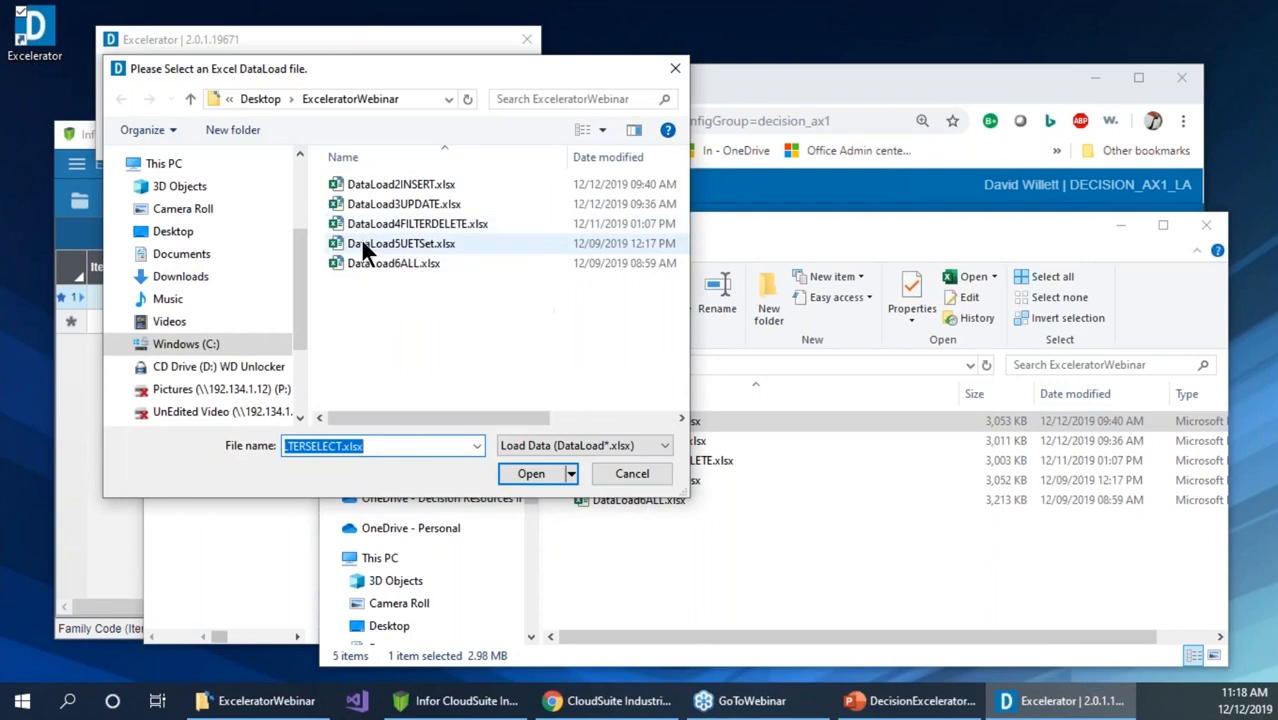
pyautogui.click(372, 185)
pyautogui.doubleClick(372, 185)
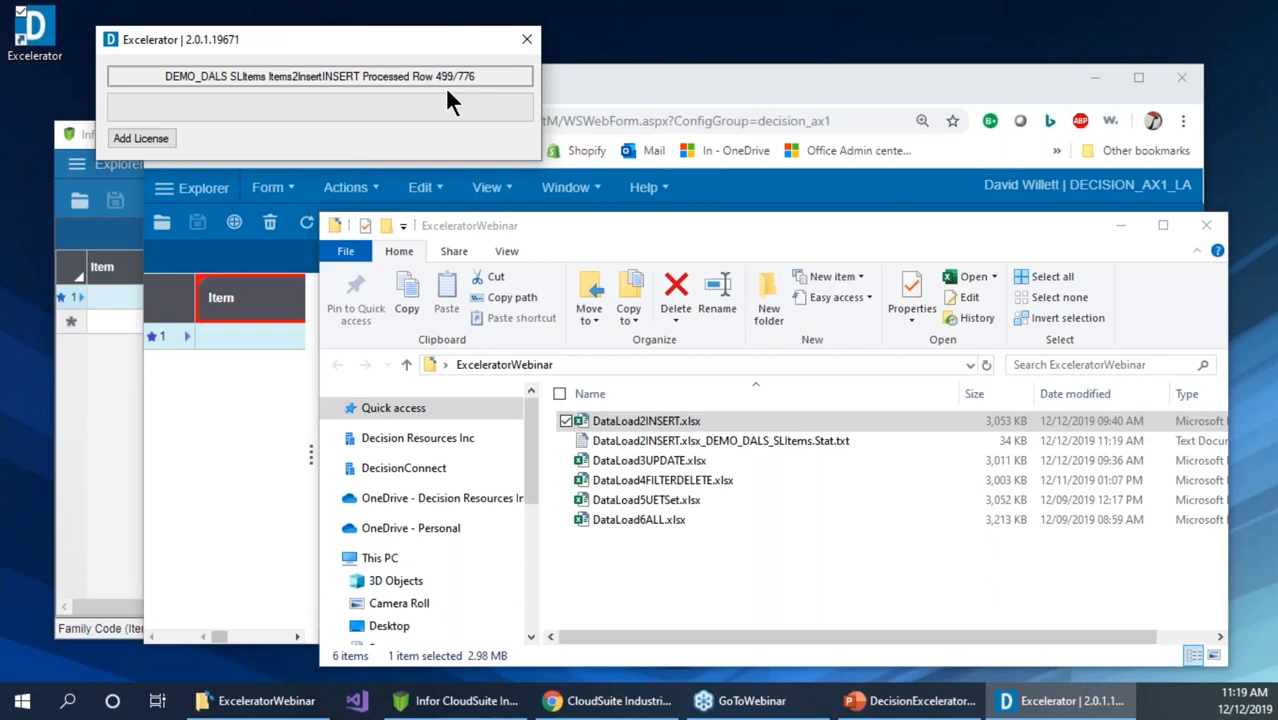
# Switch to the desktop CloudSuite Industrial client and rerun the Items filter for family code D365
pyautogui.click(656, 90)
pyautogui.click(76, 548)
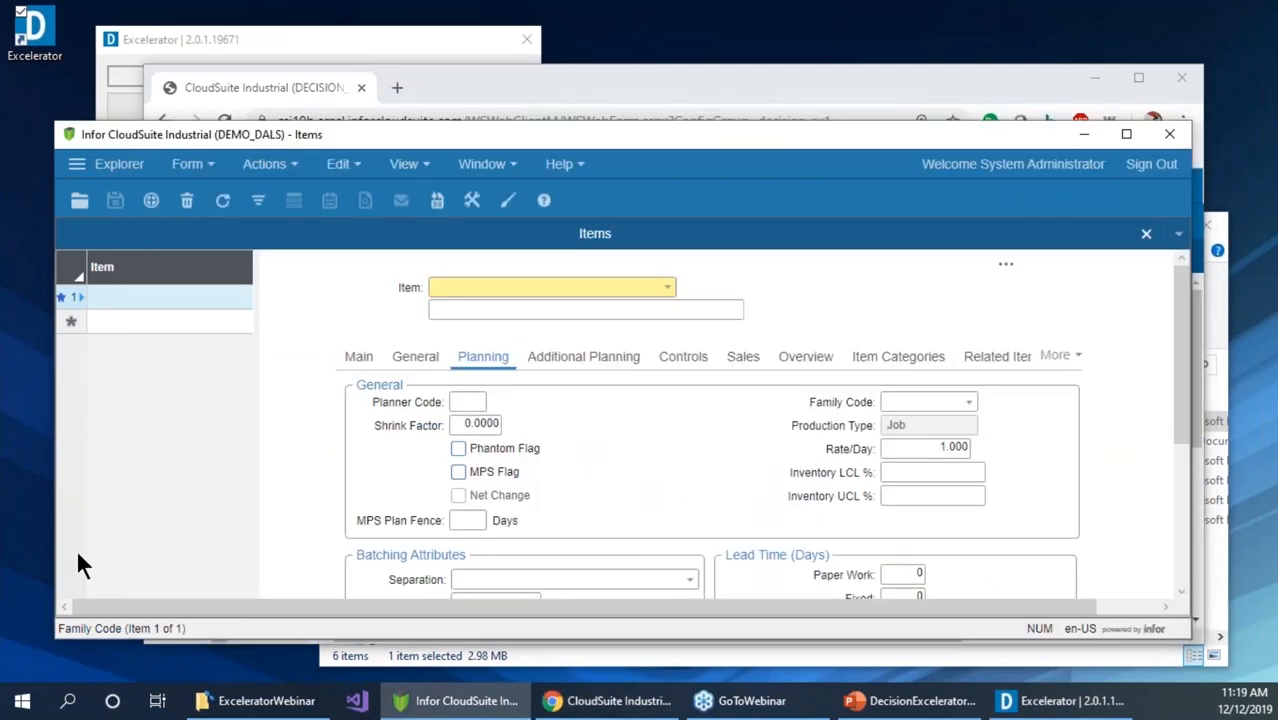
pyautogui.click(258, 202)
pyautogui.click(259, 205)
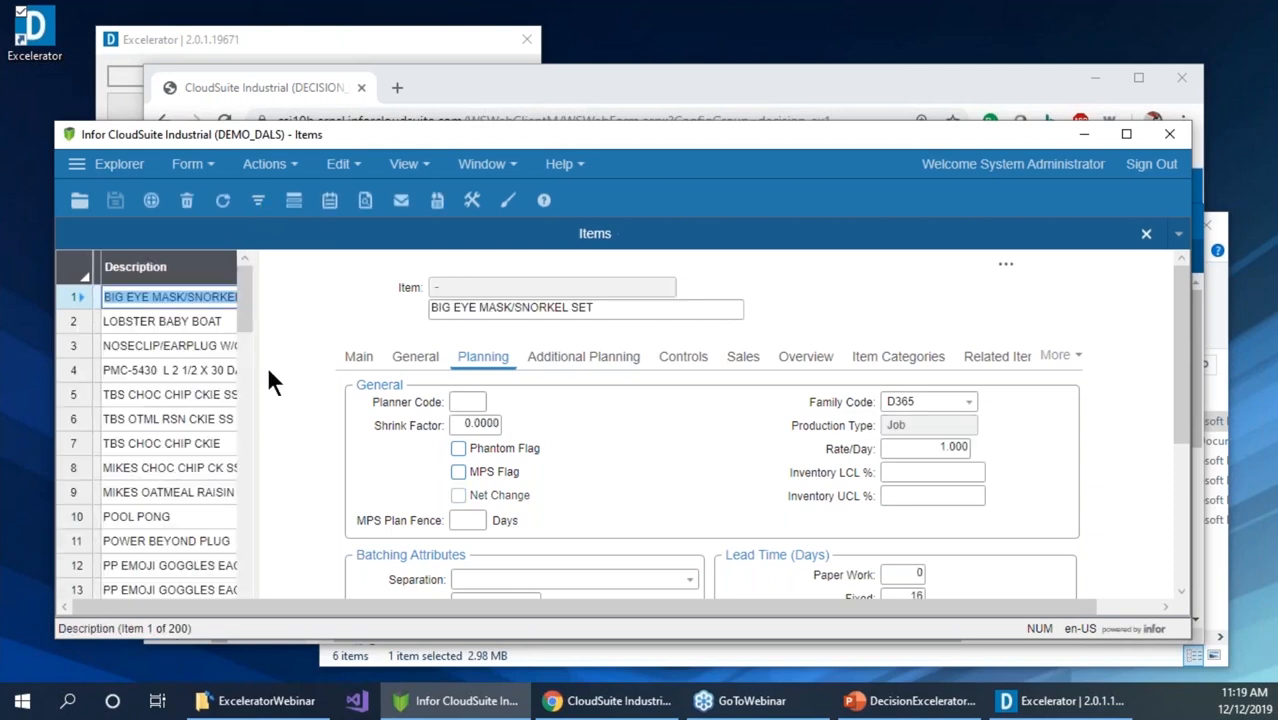
# Set the Data Record Cap to Retrieve All in the user preferences, and reload the D365 items
pyautogui.click(403, 166)
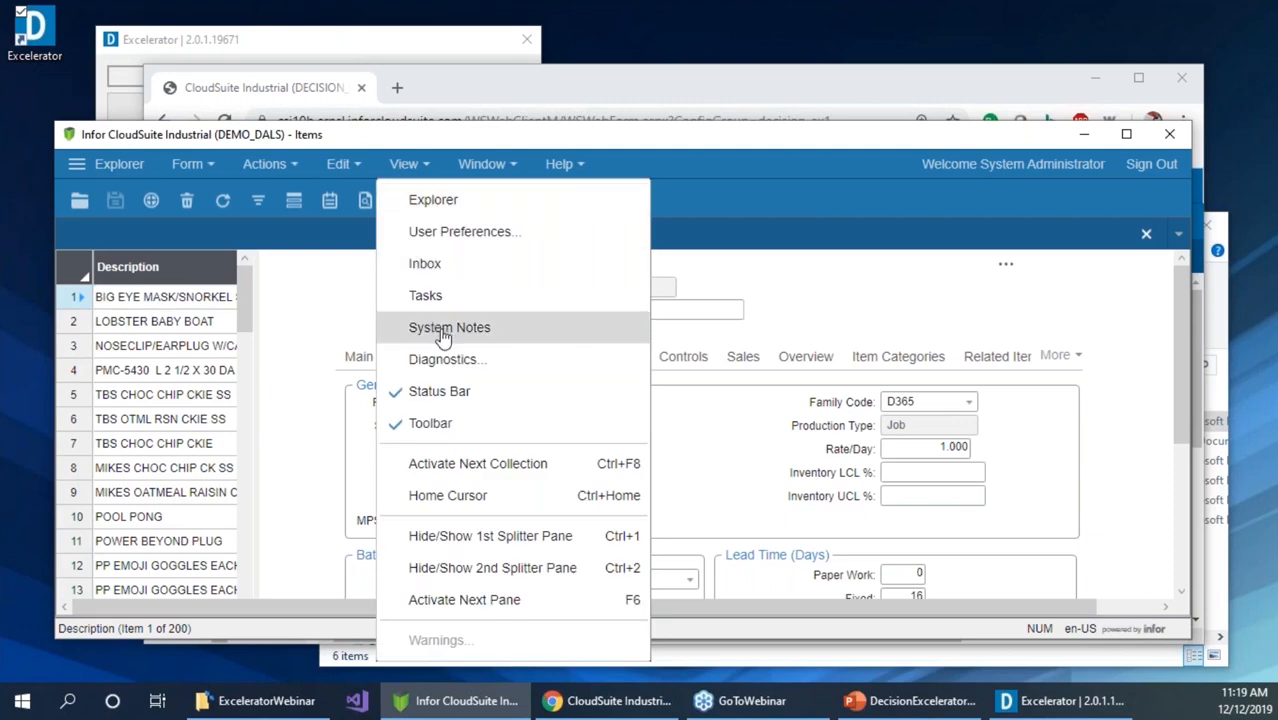
pyautogui.click(455, 237)
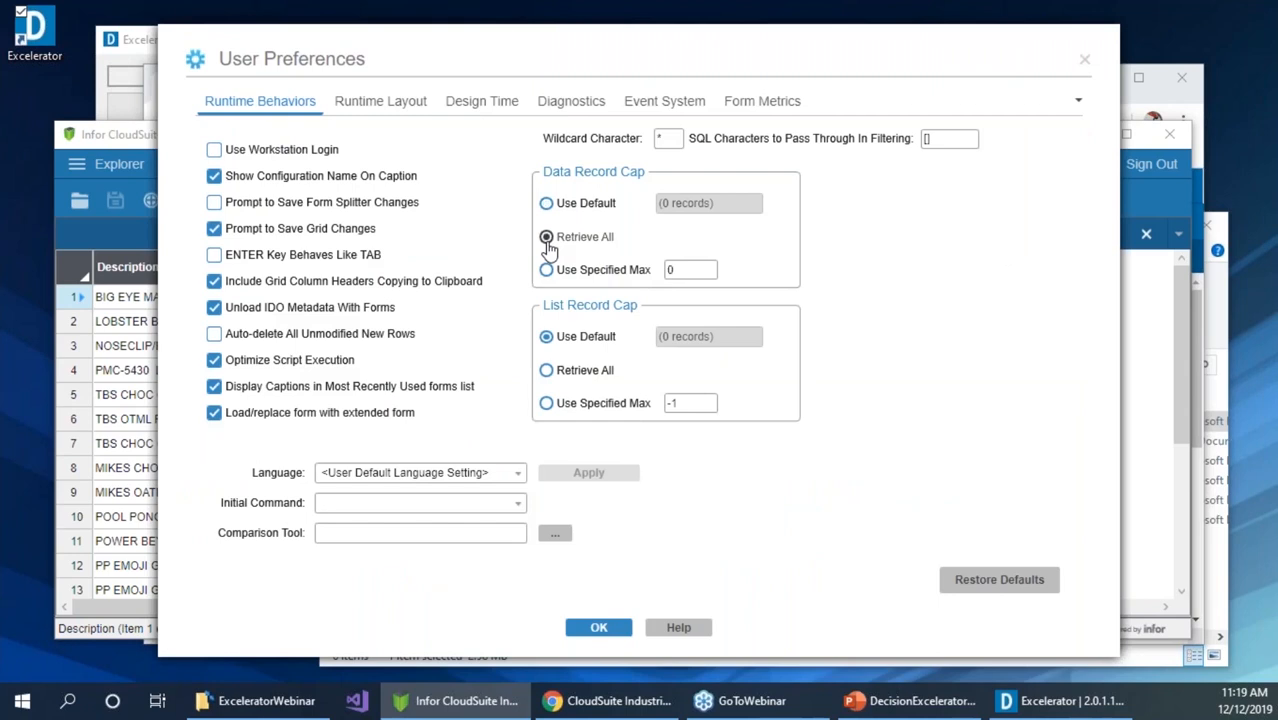
pyautogui.click(590, 628)
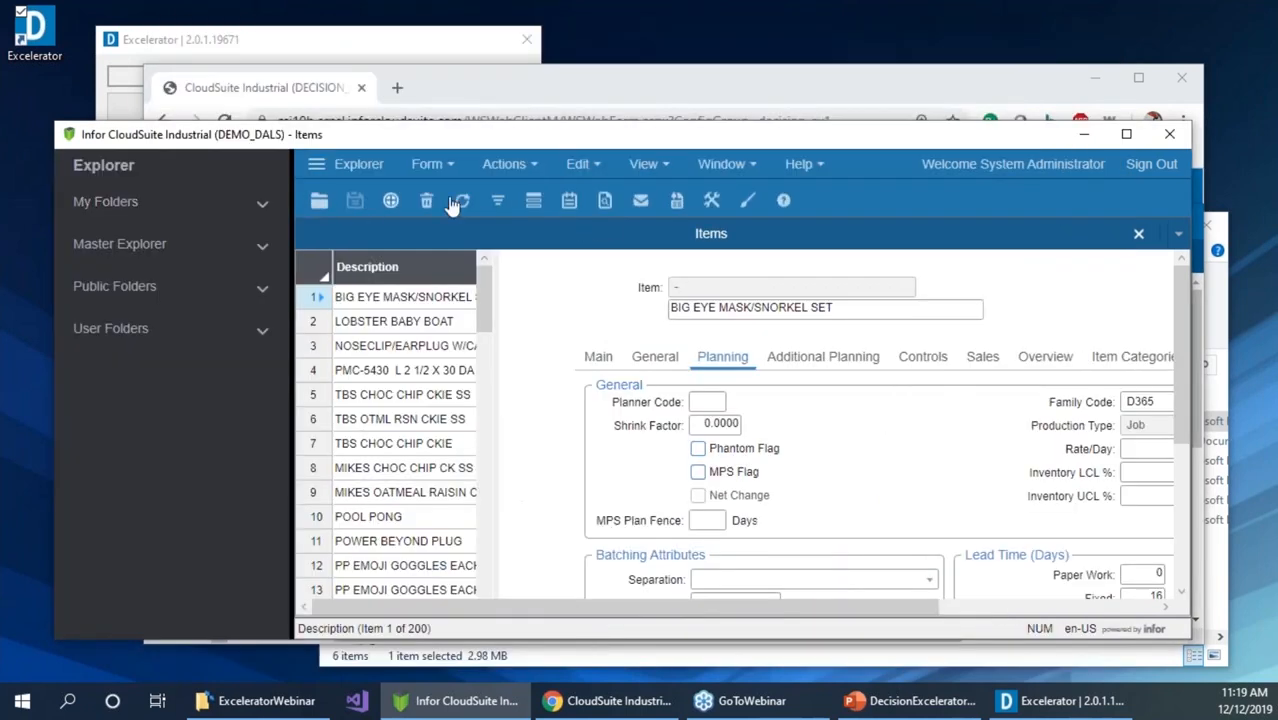
pyautogui.click(499, 203)
pyautogui.click(499, 203)
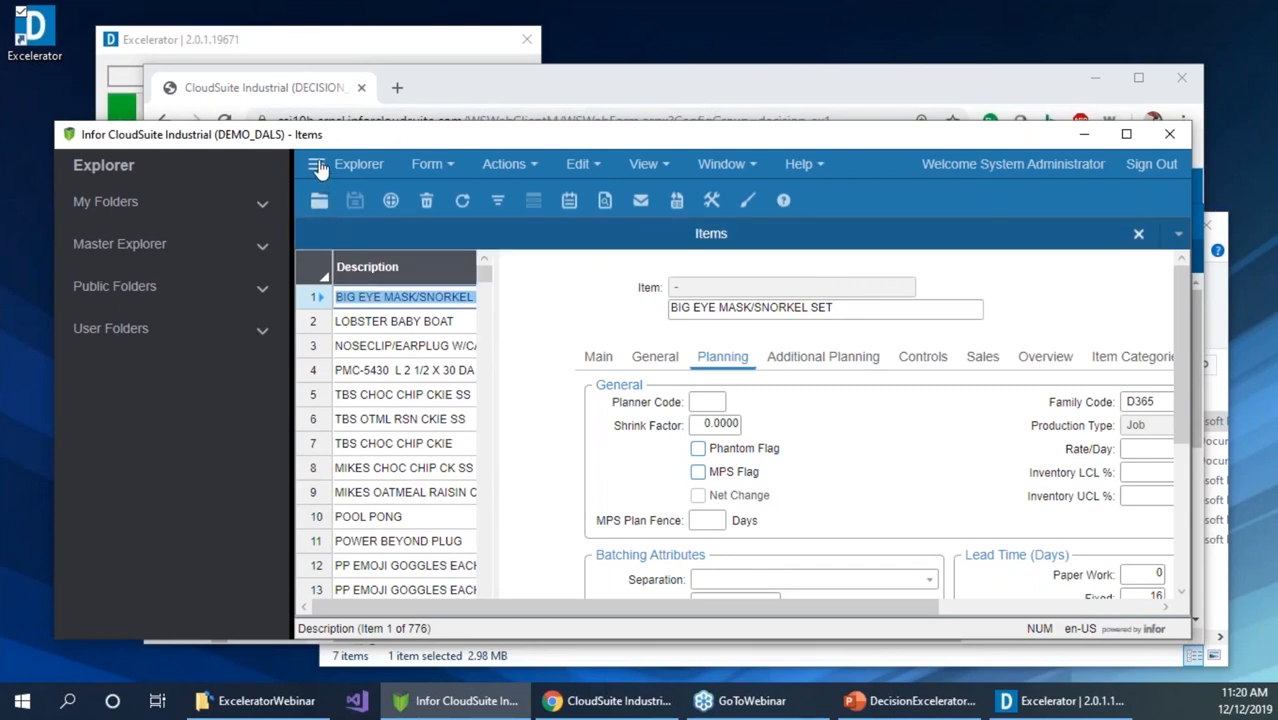
# Hide the Explorer pane and widen the Items grid, returning to Excelerator to check the load progress
pyautogui.click(316, 167)
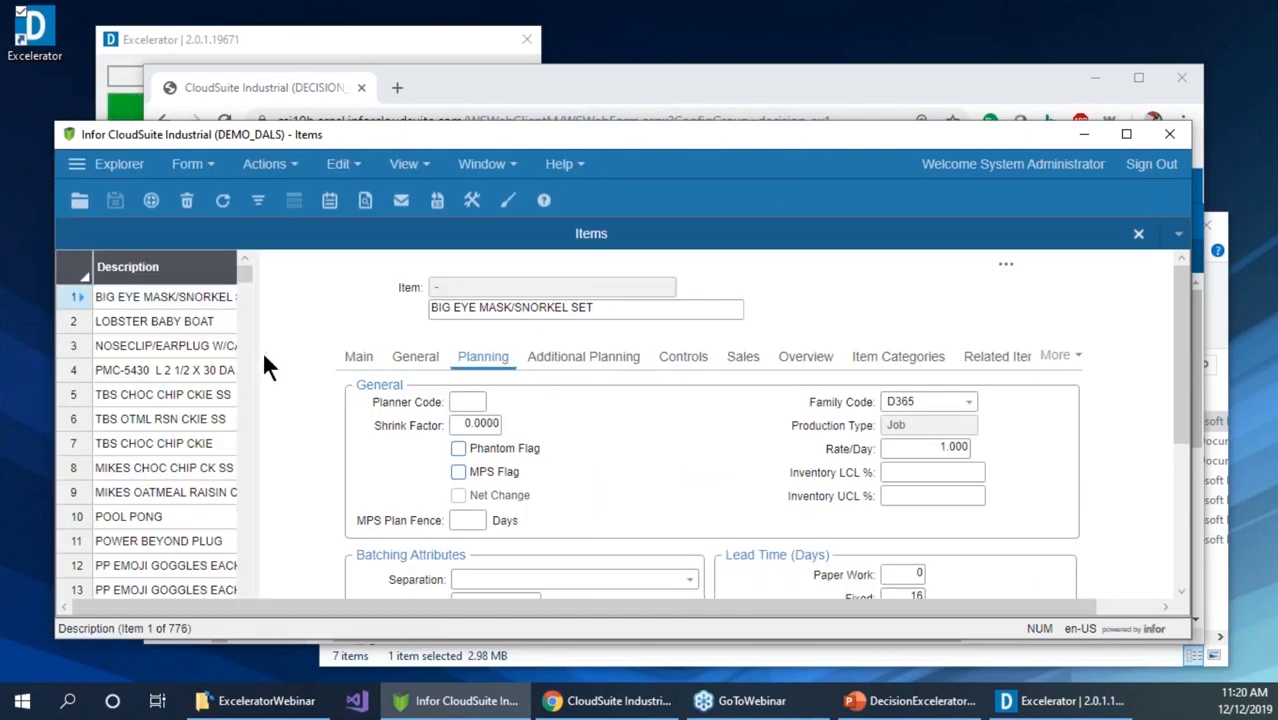
pyautogui.moveTo(254, 363); pyautogui.dragTo(396, 347)
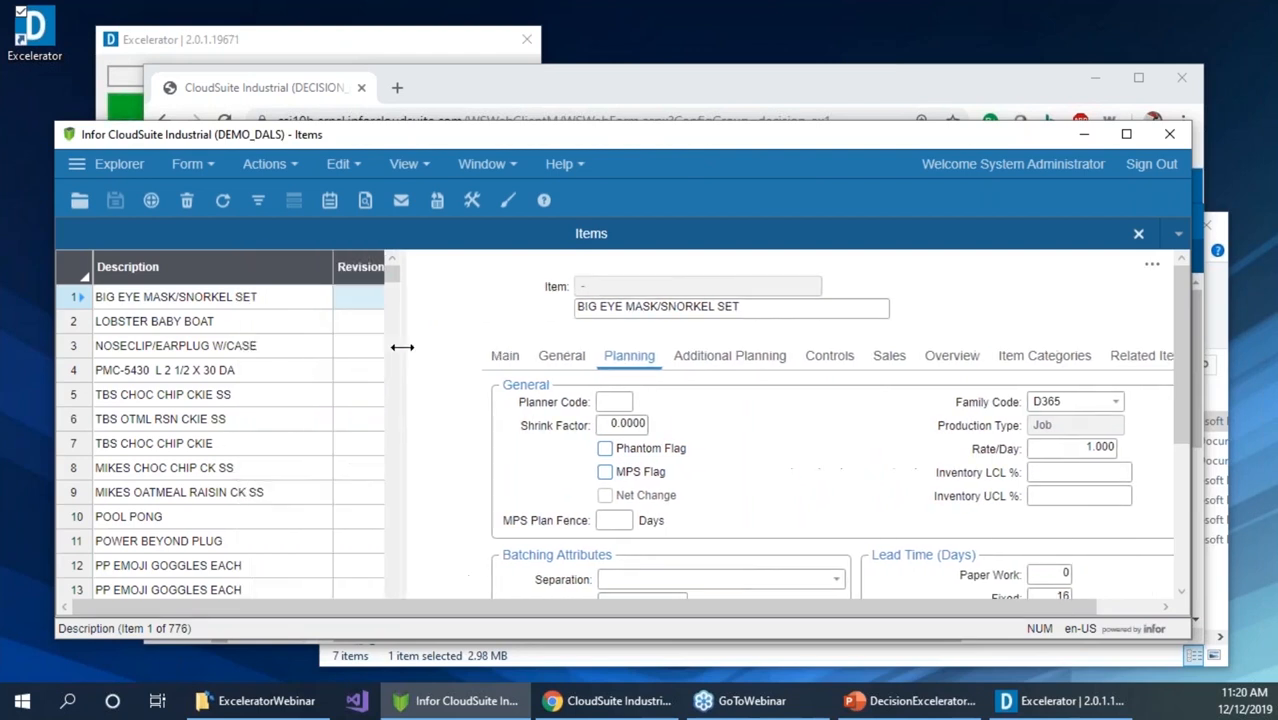
pyautogui.click(324, 40)
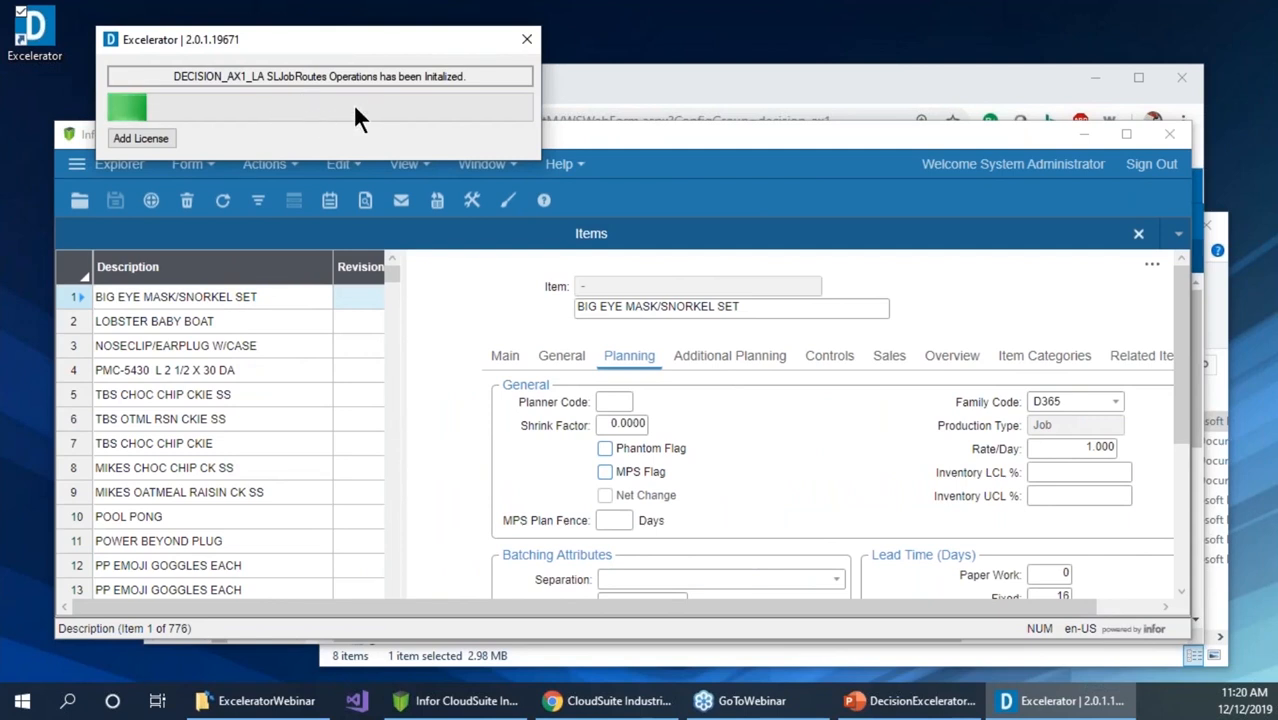
# Switch to the browser CloudSuite Industrial session for DECISION_AX1_LA and run the Items filter to load its records
pyautogui.click(699, 148)
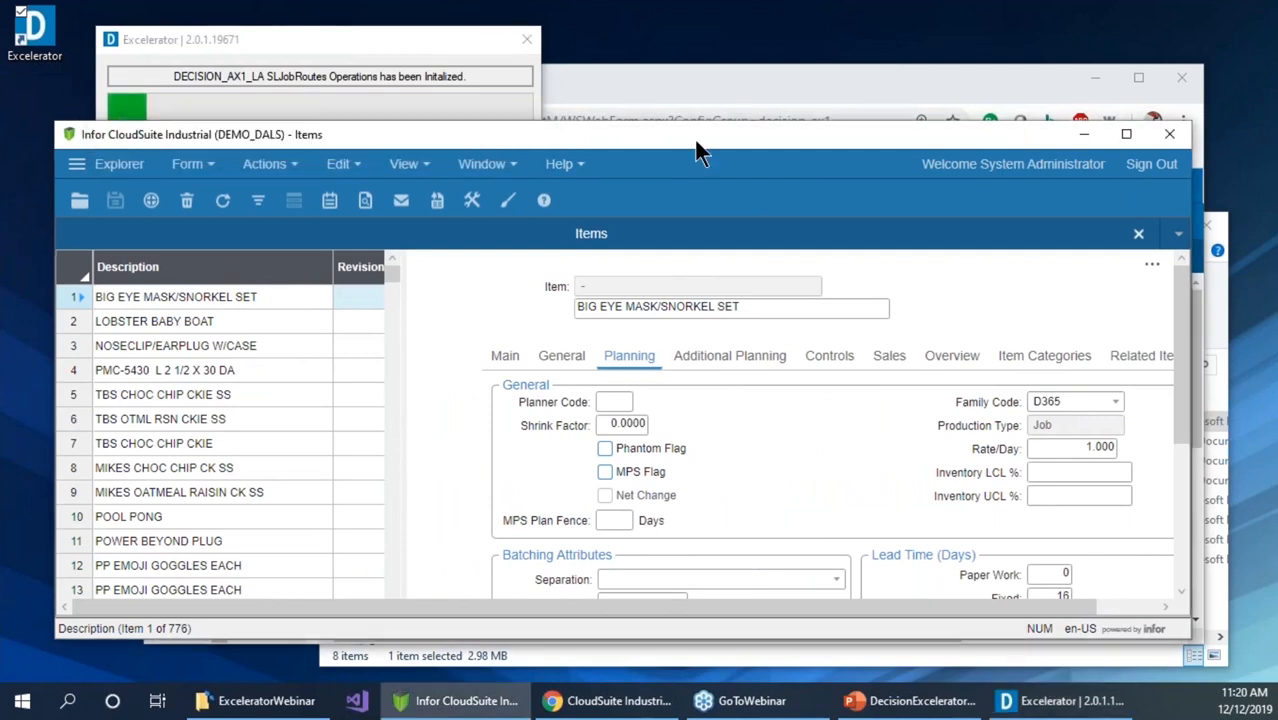
pyautogui.moveTo(698, 141); pyautogui.dragTo(694, 145)
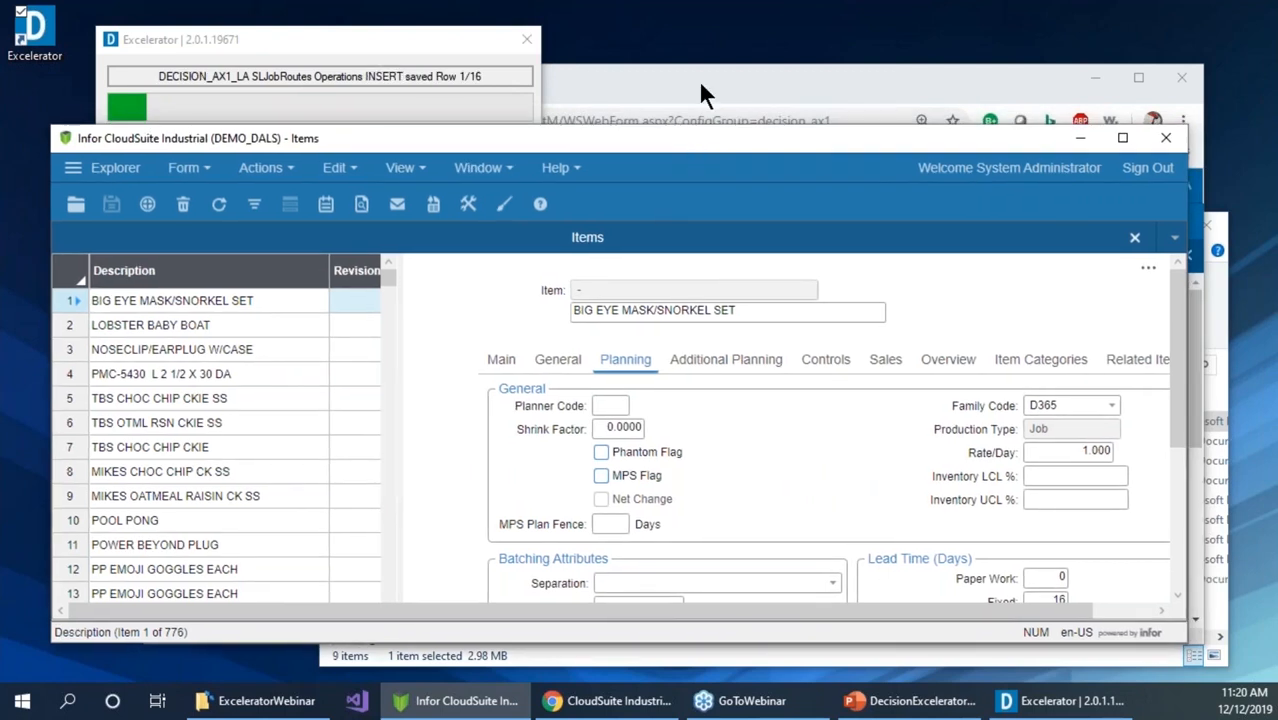
pyautogui.click(700, 84)
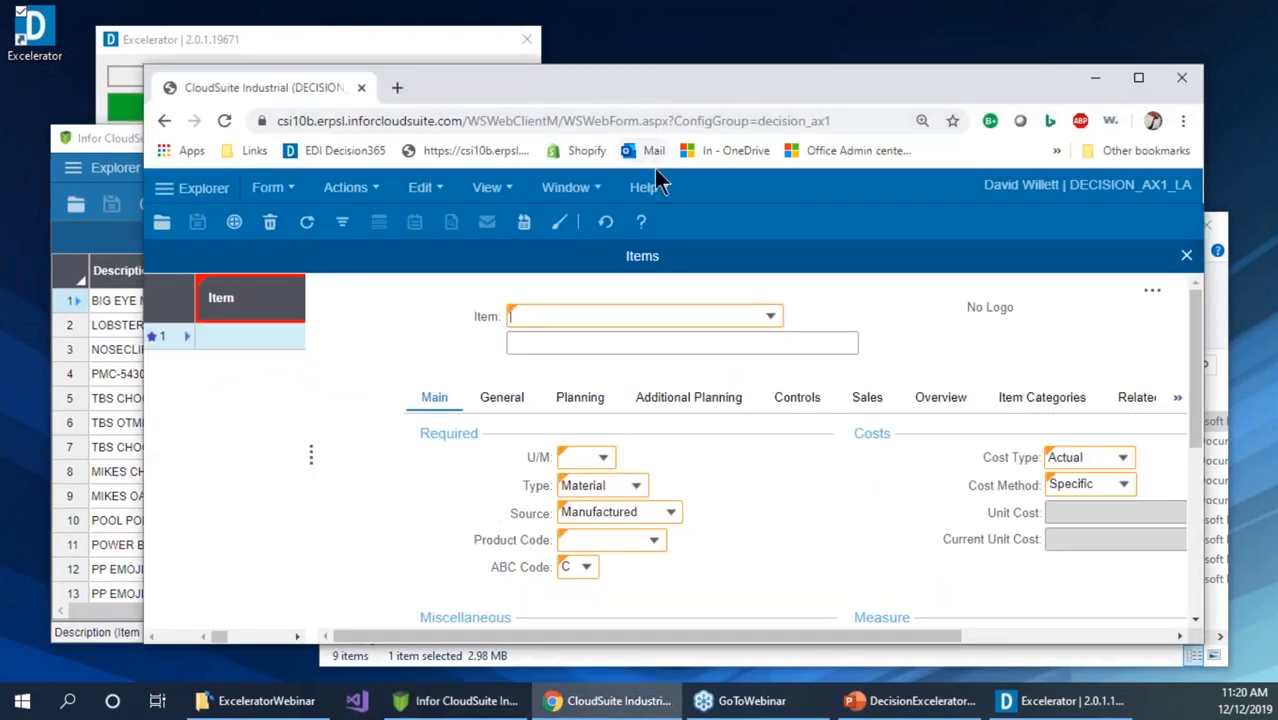
pyautogui.click(348, 229)
pyautogui.click(347, 220)
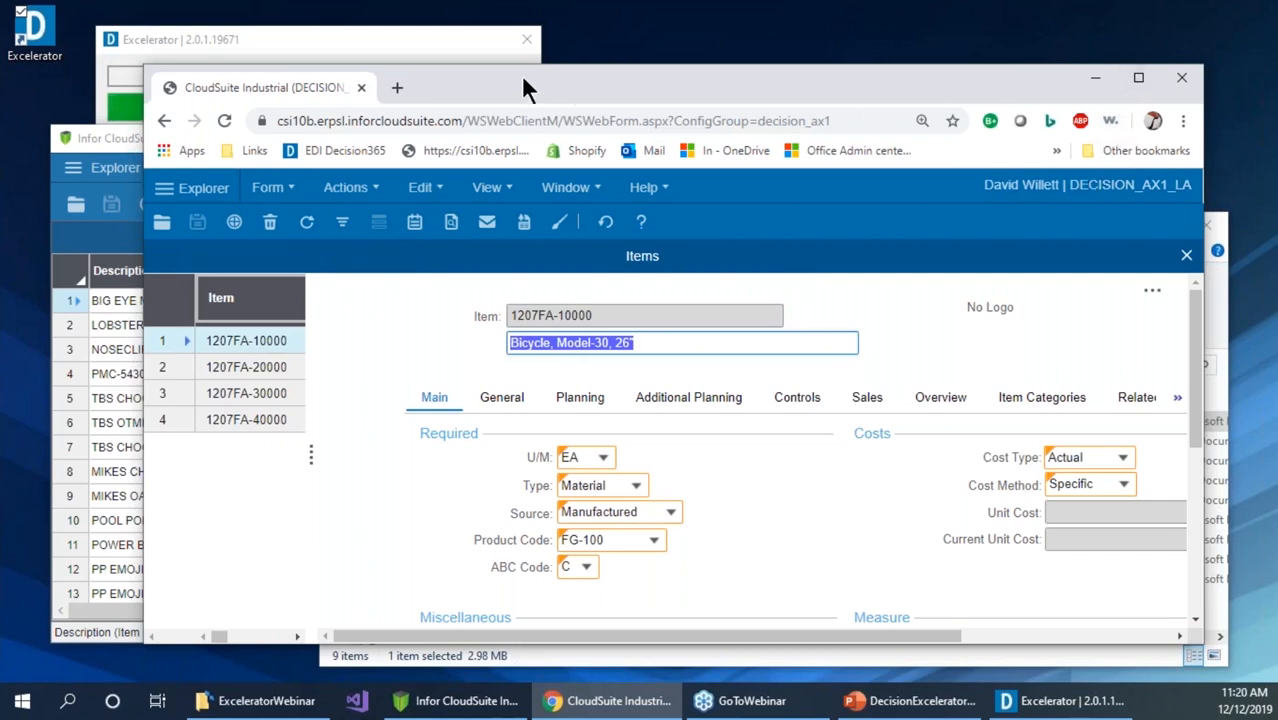
# Check the load progress in Excelerator, and return to the browser's Items form with its window maximized
pyautogui.click(370, 43)
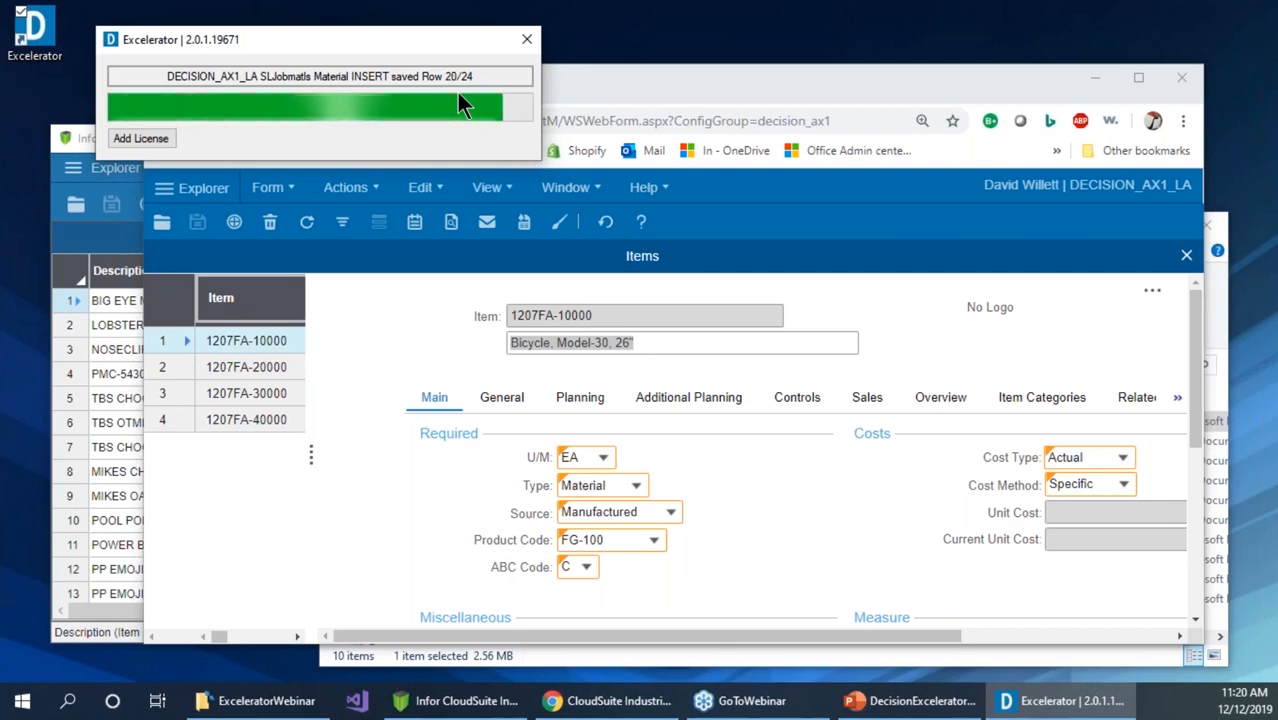
pyautogui.click(611, 80)
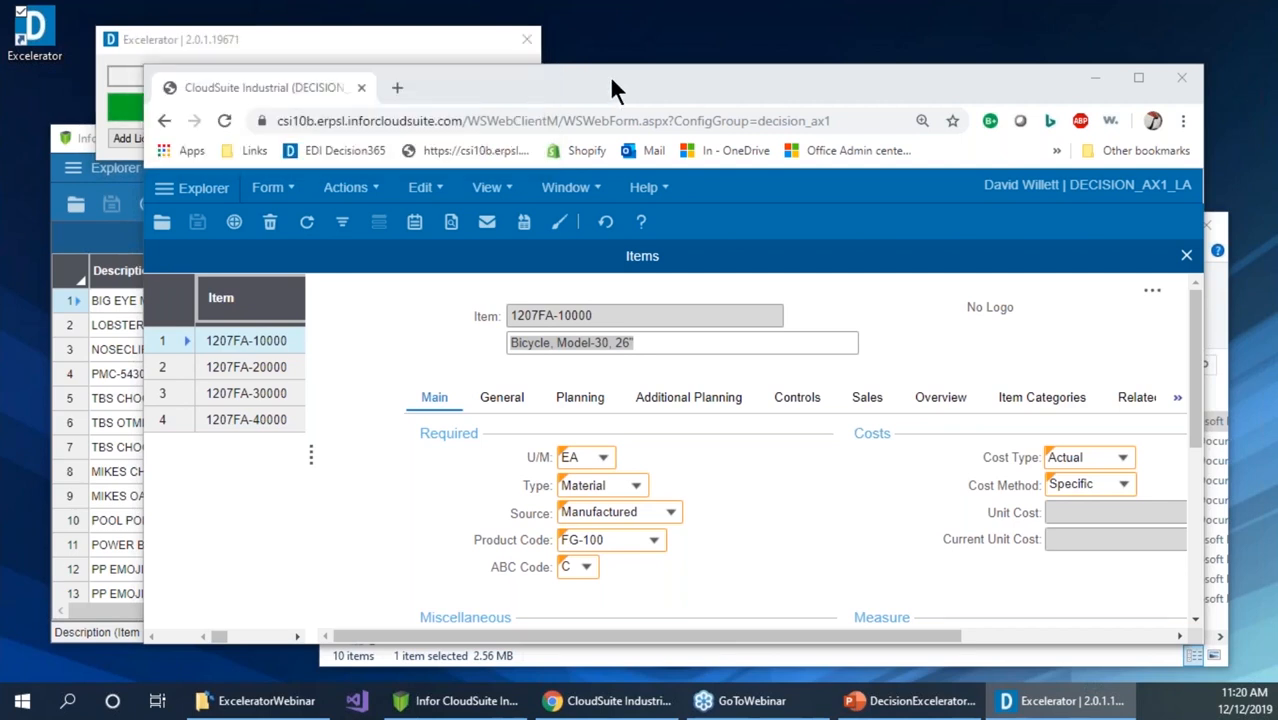
pyautogui.moveTo(611, 80); pyautogui.dragTo(551, 65)
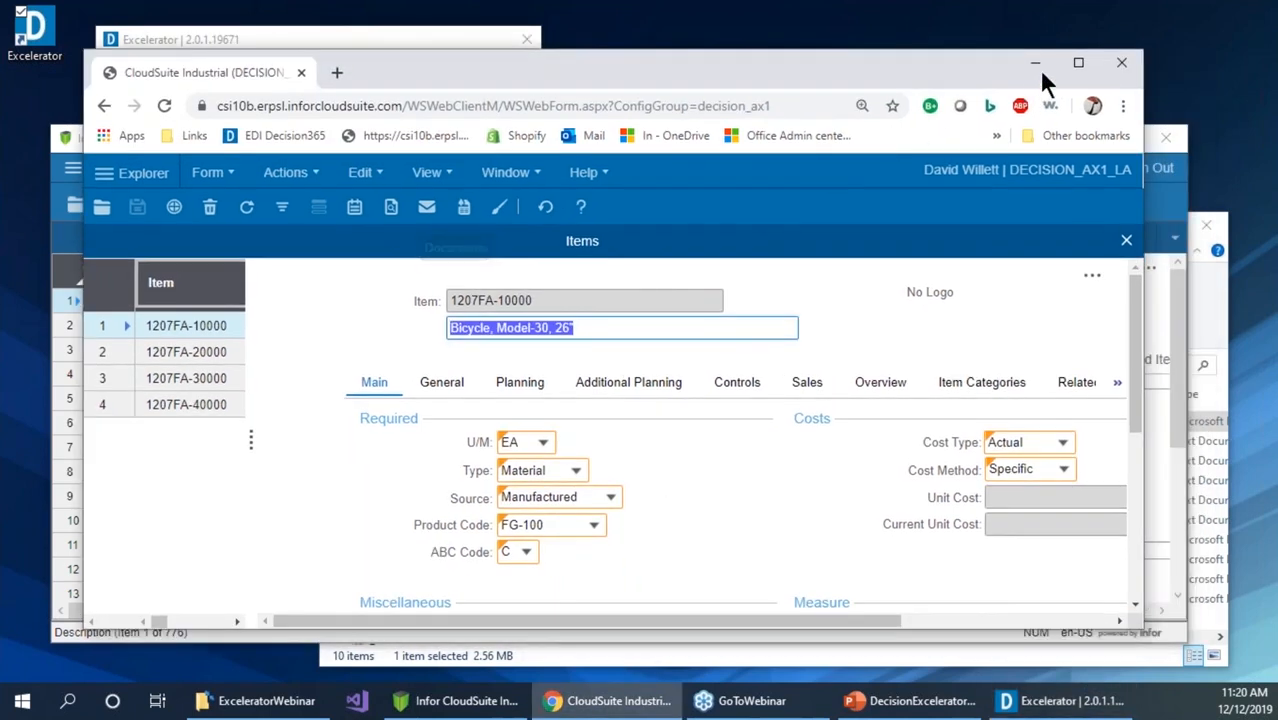
pyautogui.click(1078, 62)
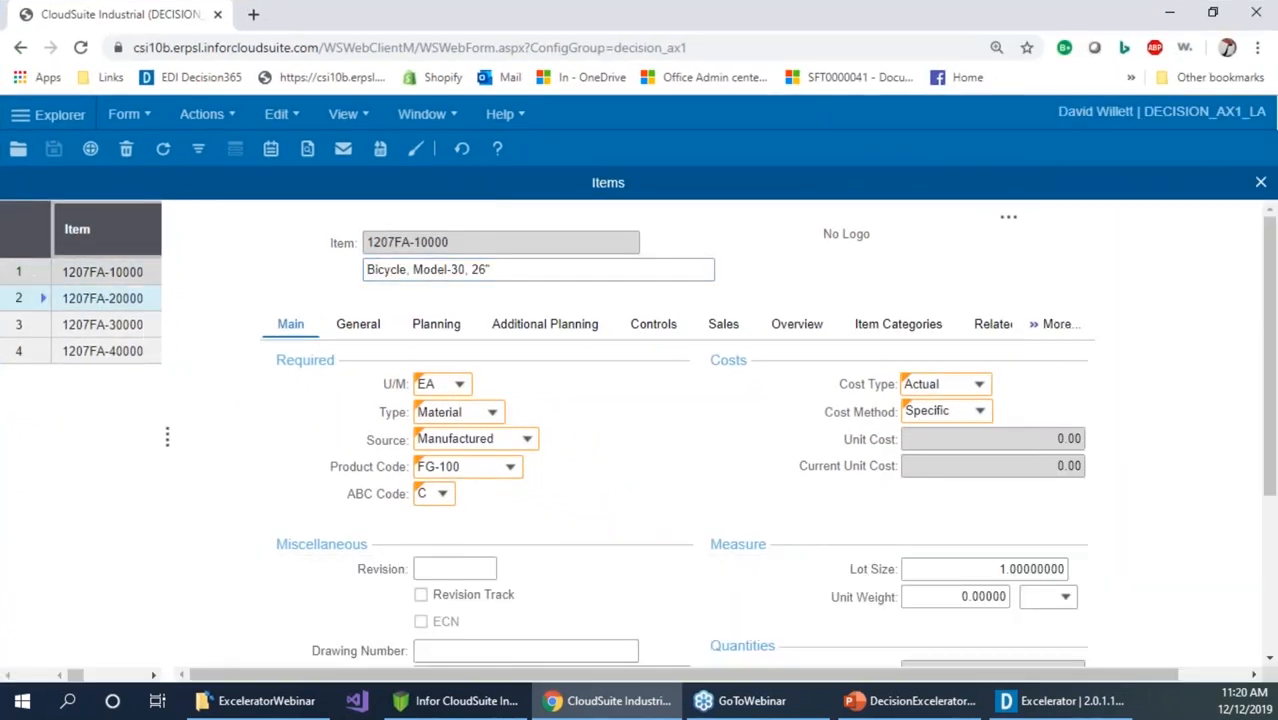
# Open the current operations of item 1207FA-10000, and open the current materials of its operation 10
pyautogui.click(1003, 220)
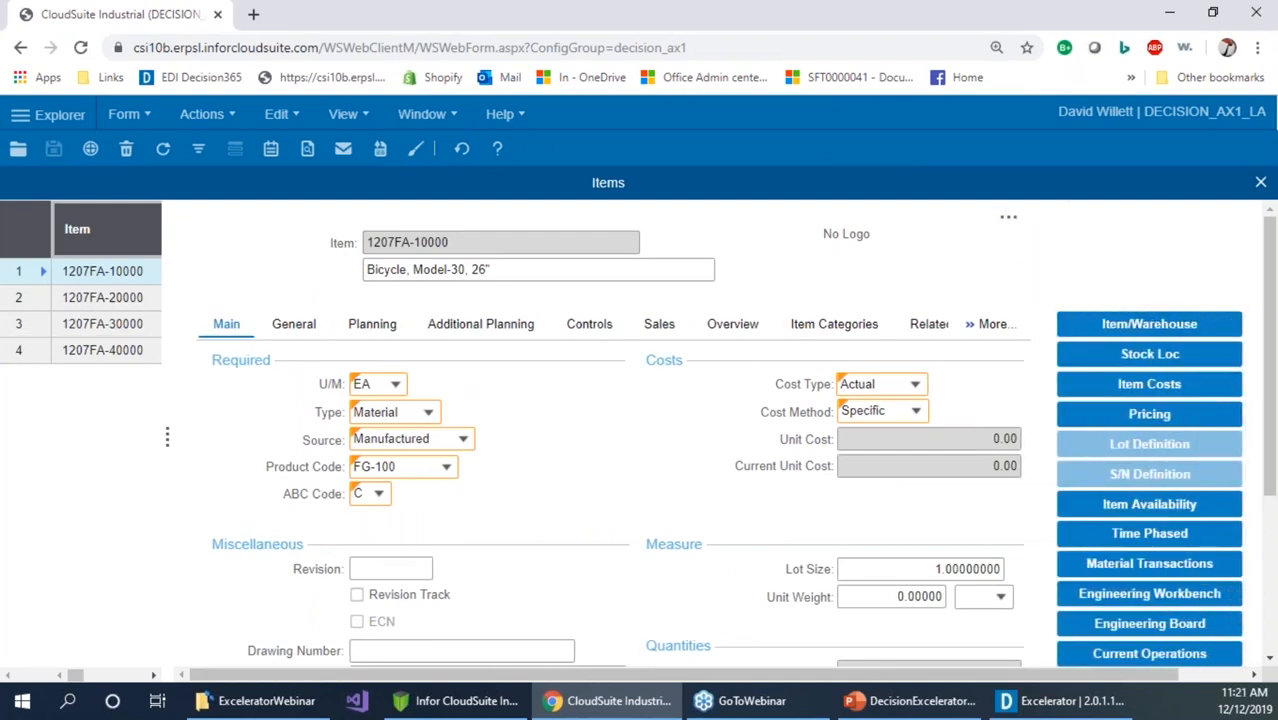
pyautogui.click(1141, 657)
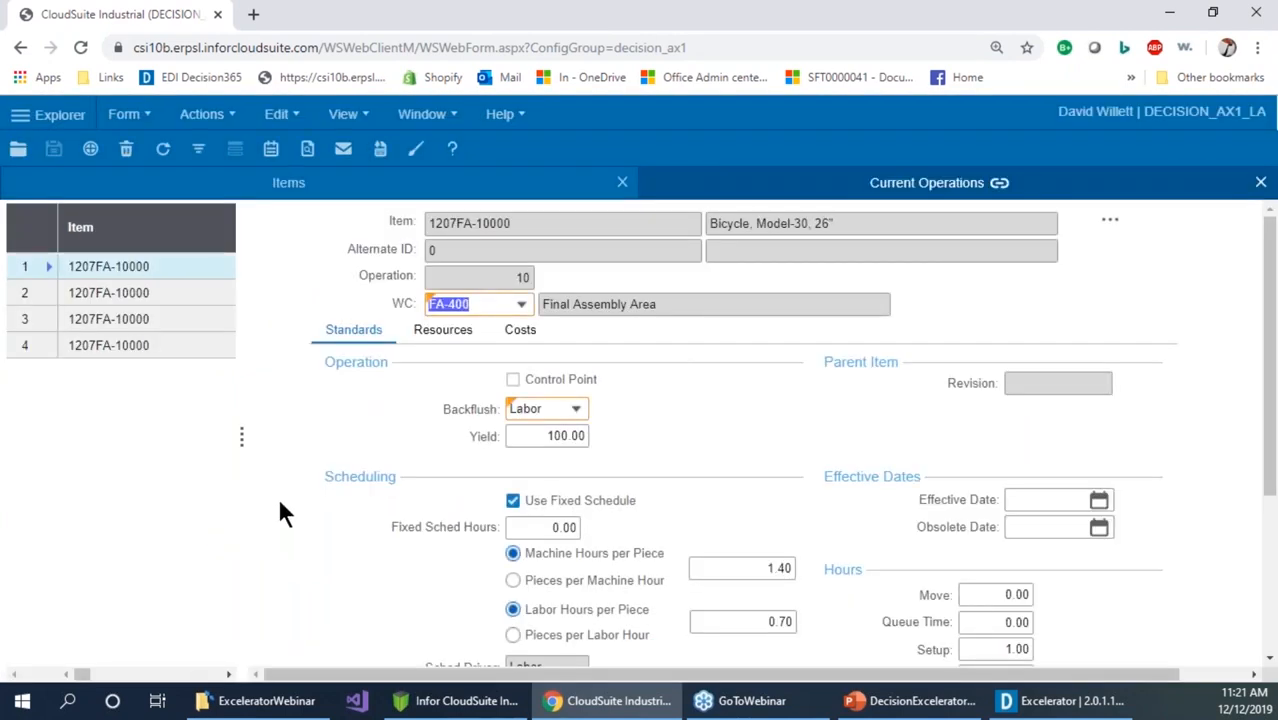
pyautogui.click(42, 282)
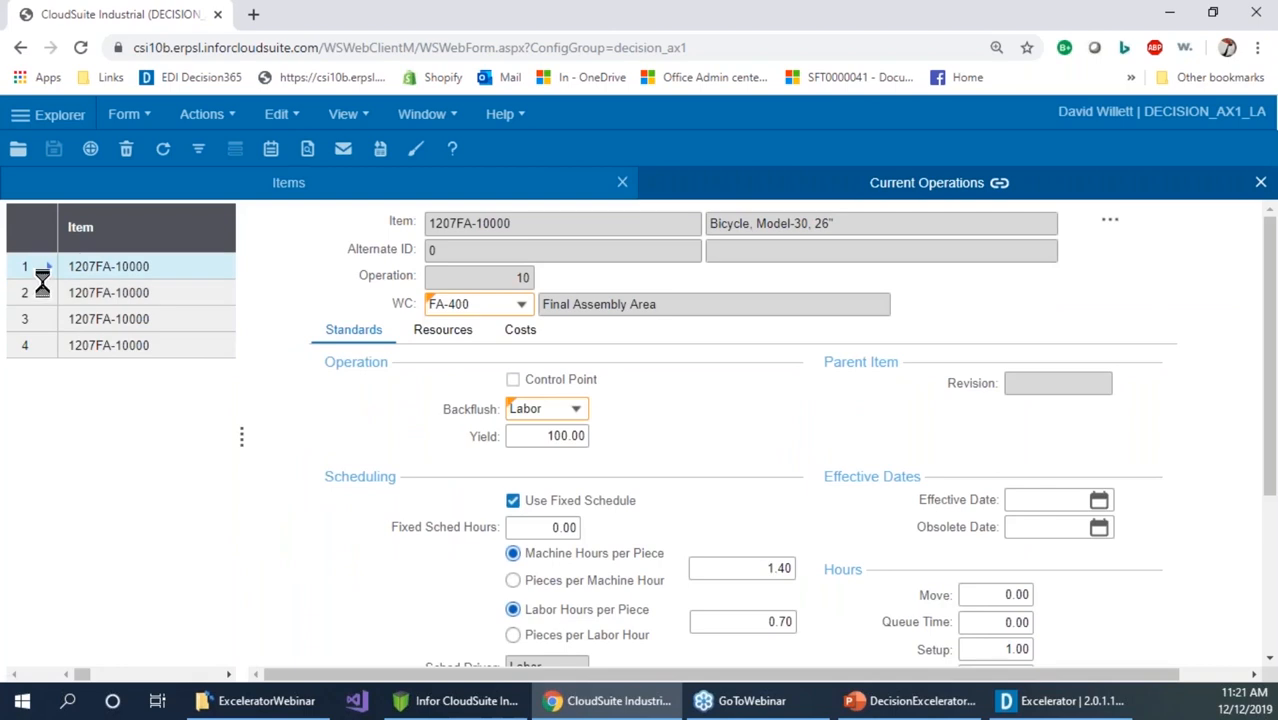
pyautogui.click(41, 266)
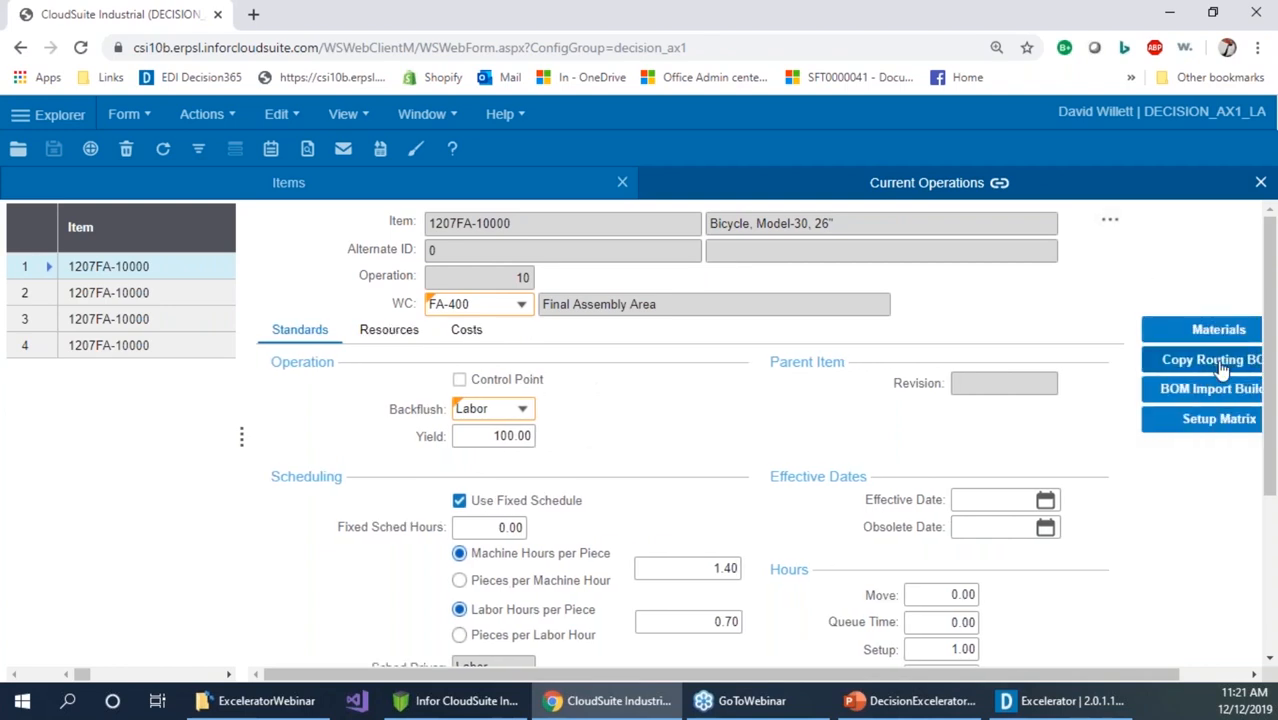
pyautogui.click(1213, 331)
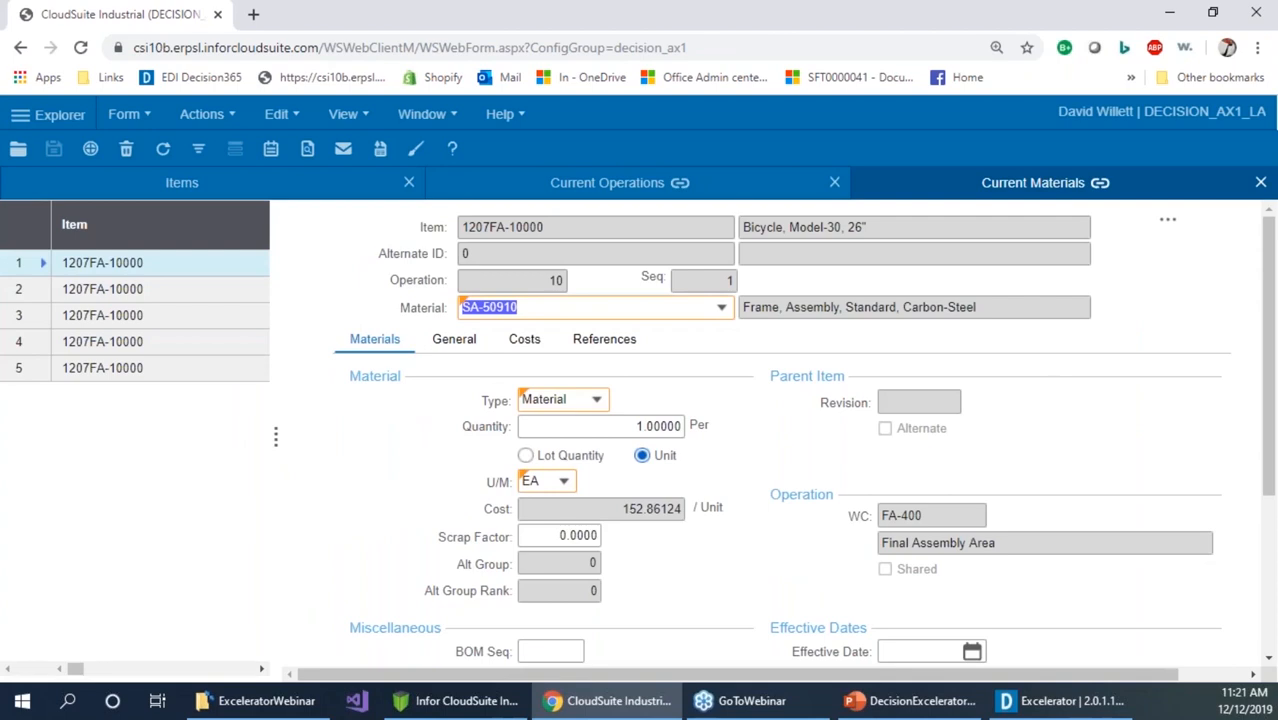
# Examine operation 30 of item 1207FA-10000 in Current Operations, and return to the Items form
pyautogui.click(637, 192)
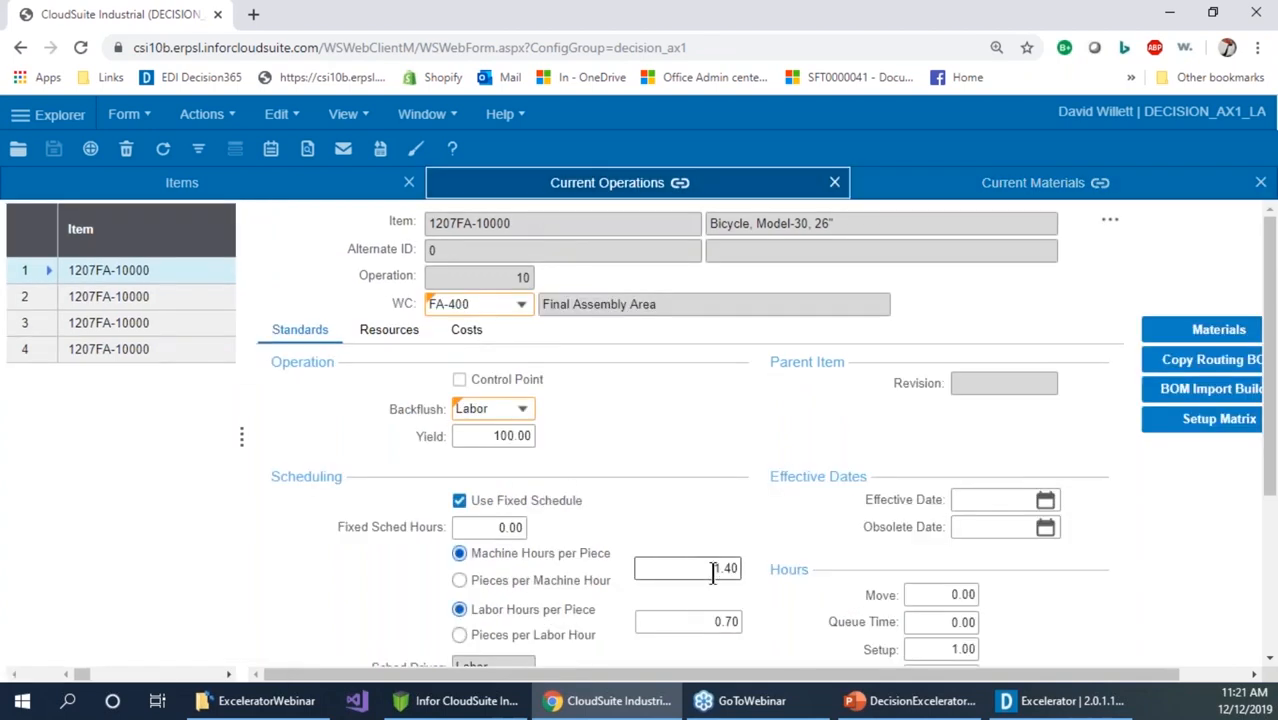
pyautogui.click(30, 305)
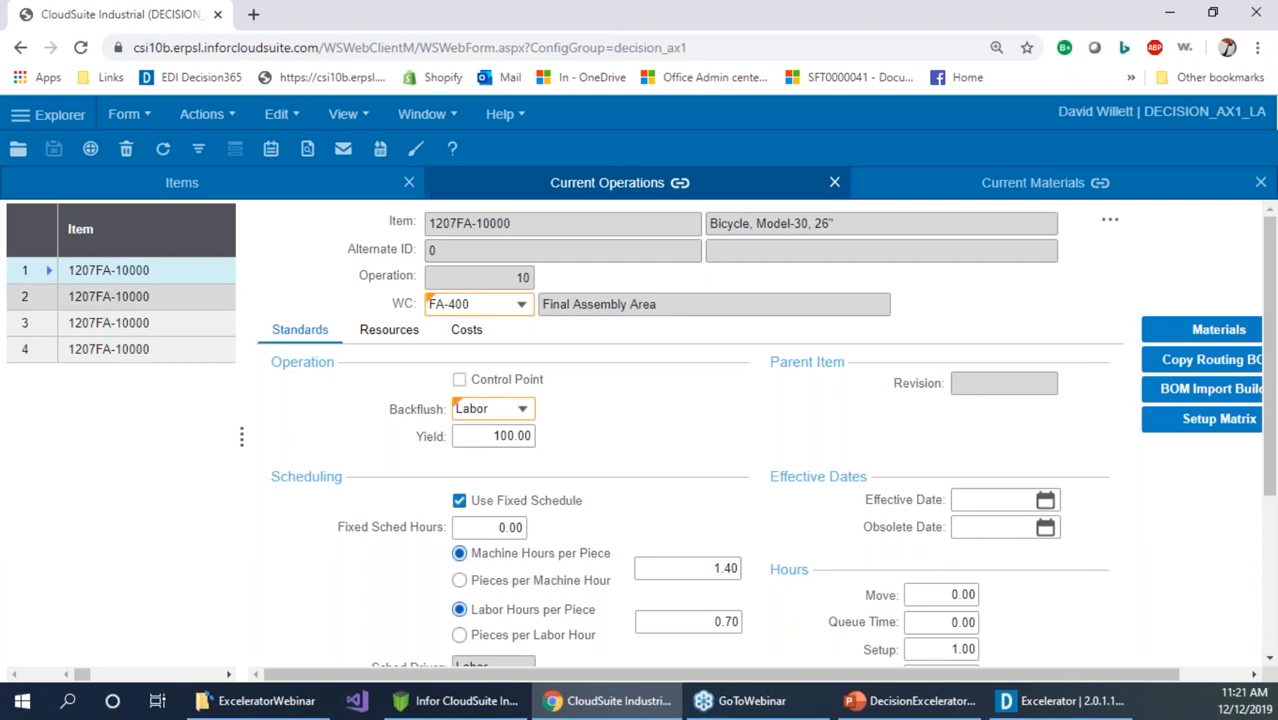
pyautogui.click(35, 323)
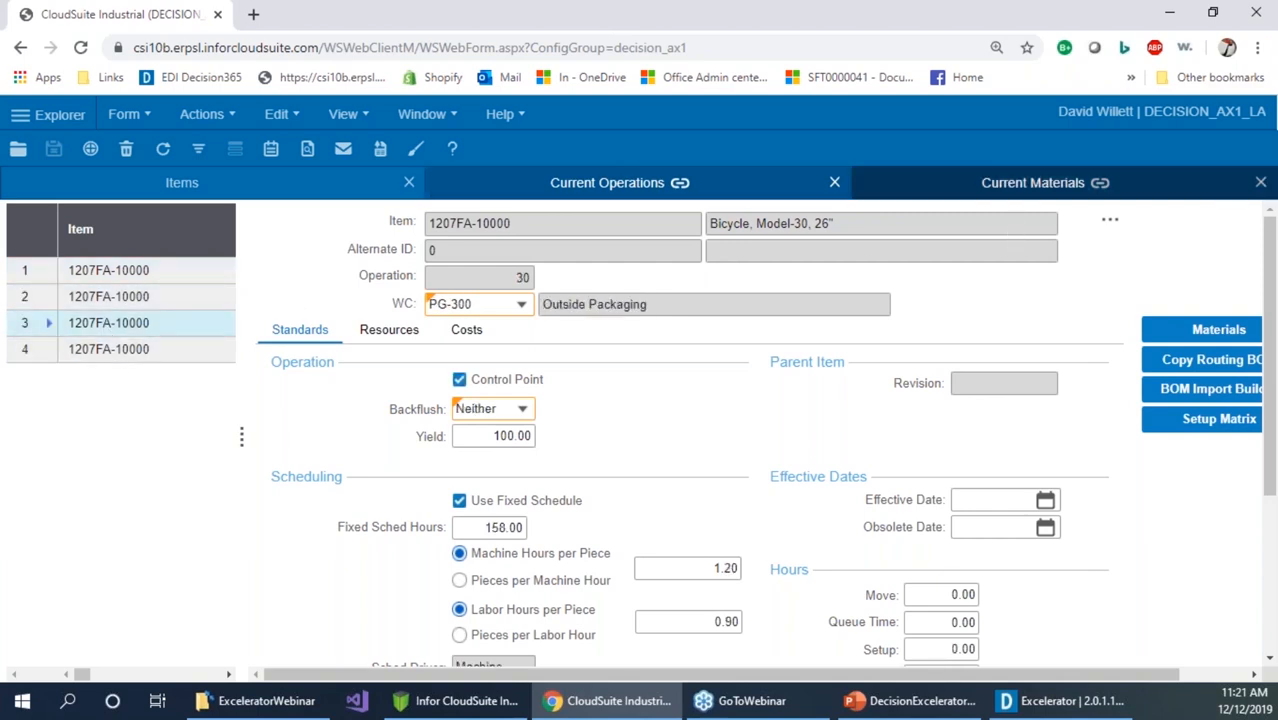
pyautogui.click(997, 190)
pyautogui.click(514, 186)
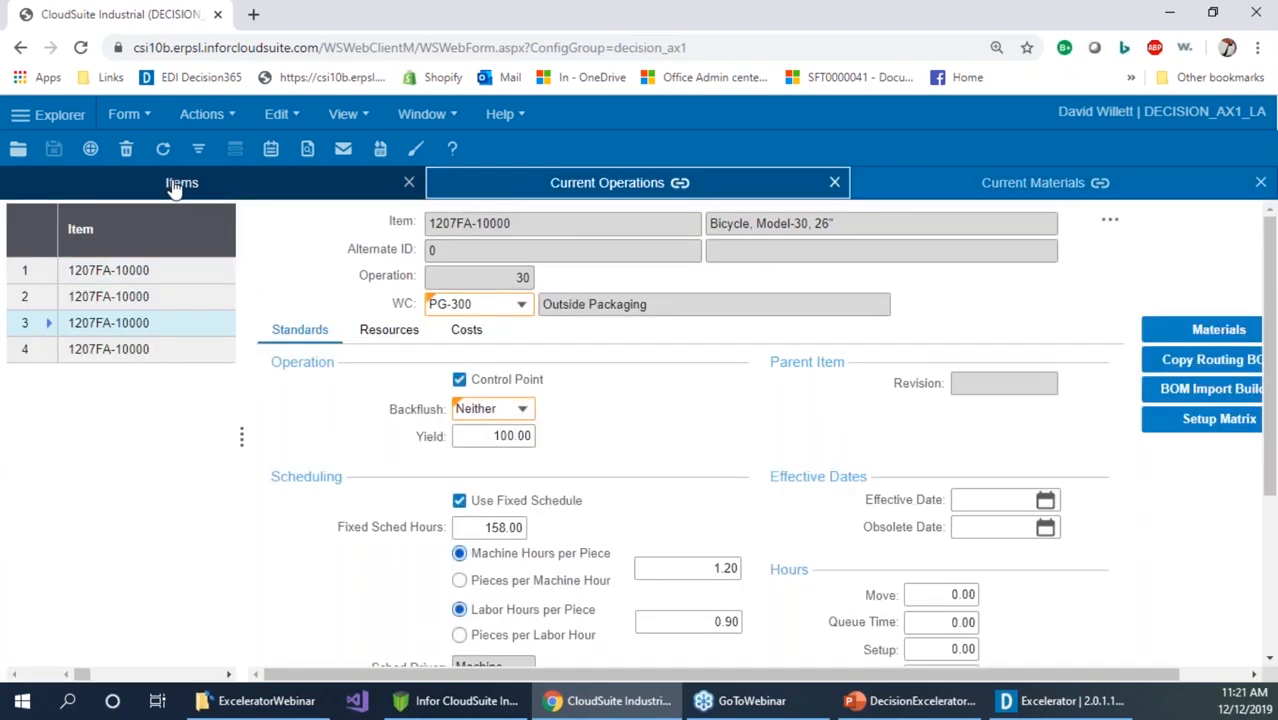
pyautogui.click(176, 186)
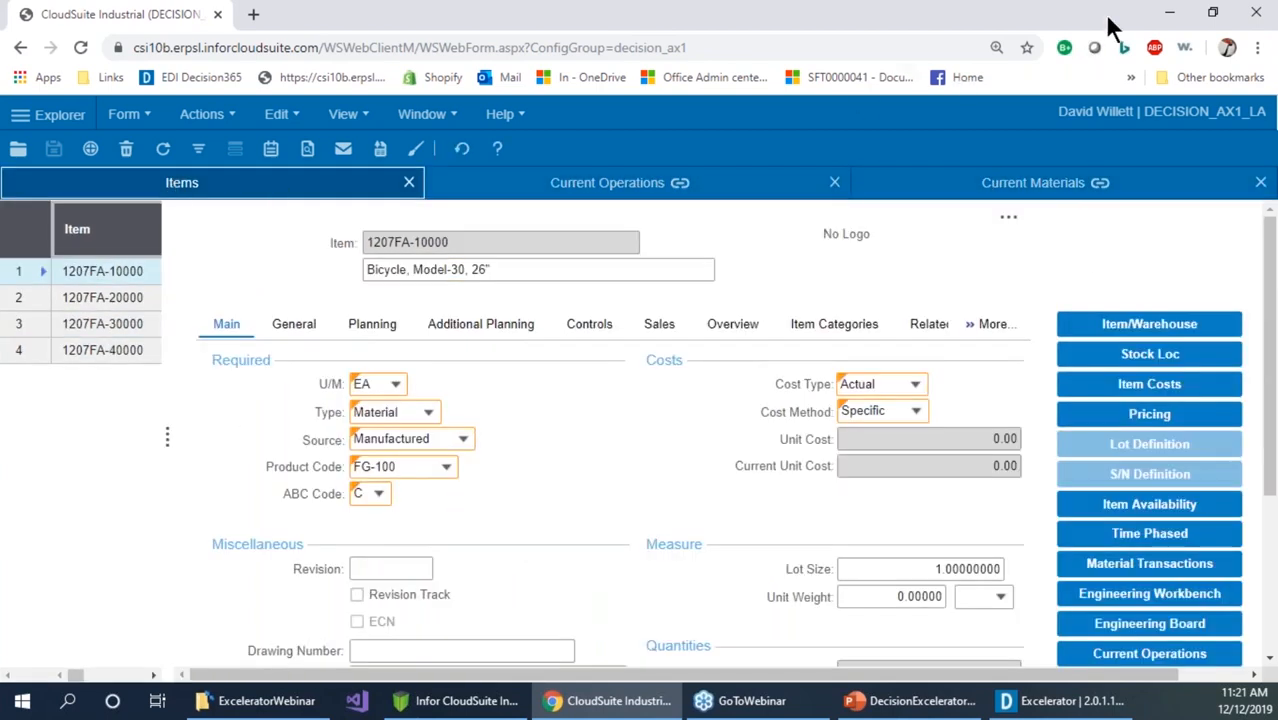
# Close the browser session, and bring the ExceleratorWebinar folder window forward so its load status files can be read
pyautogui.click(1258, 13)
pyautogui.click(720, 155)
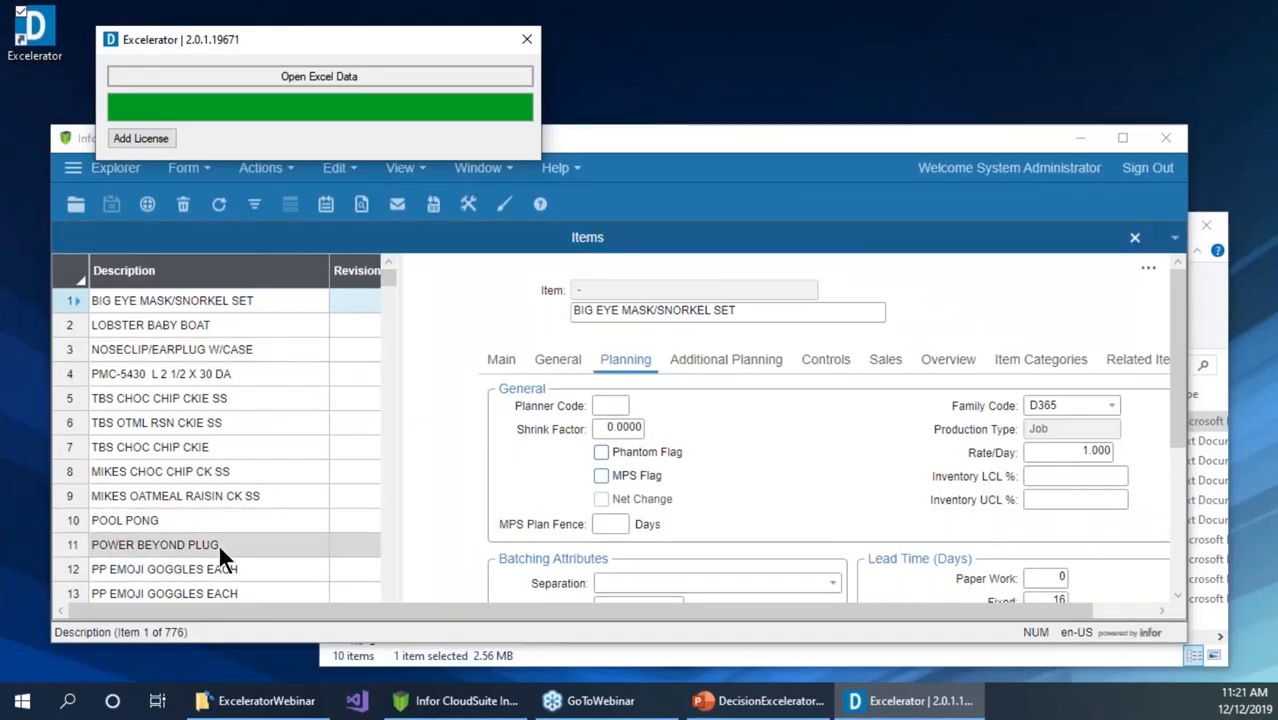
pyautogui.click(518, 650)
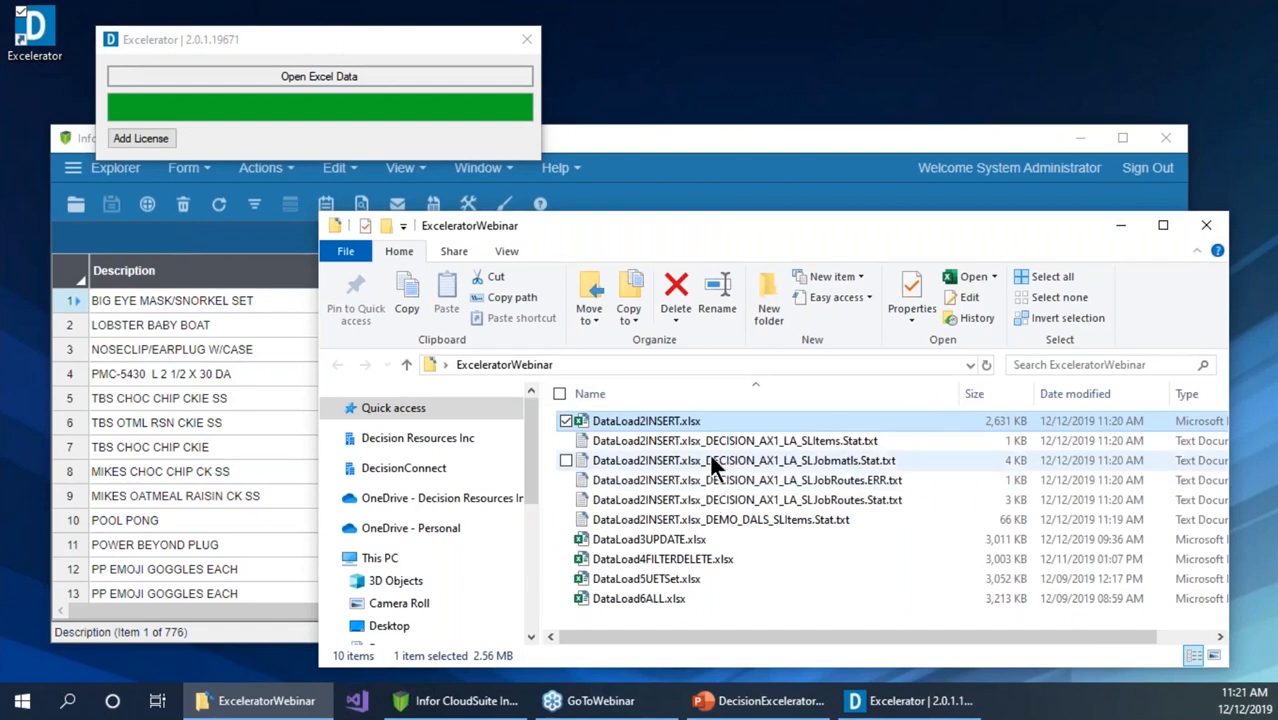
pyautogui.moveTo(786, 228); pyautogui.dragTo(635, 216)
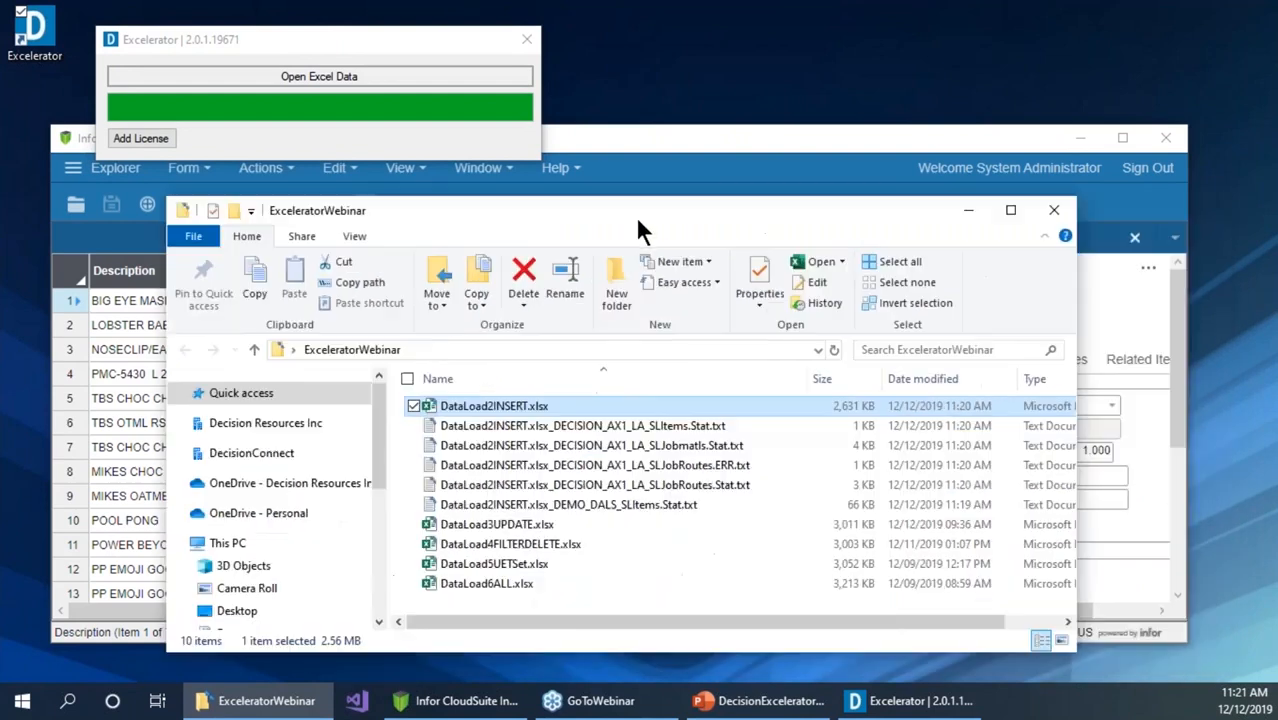
# Open DataLoad2INSERT.xlsx, look over its Operations and ConfigInfo sheets, and close the workbook
pyautogui.doubleClick(486, 413)
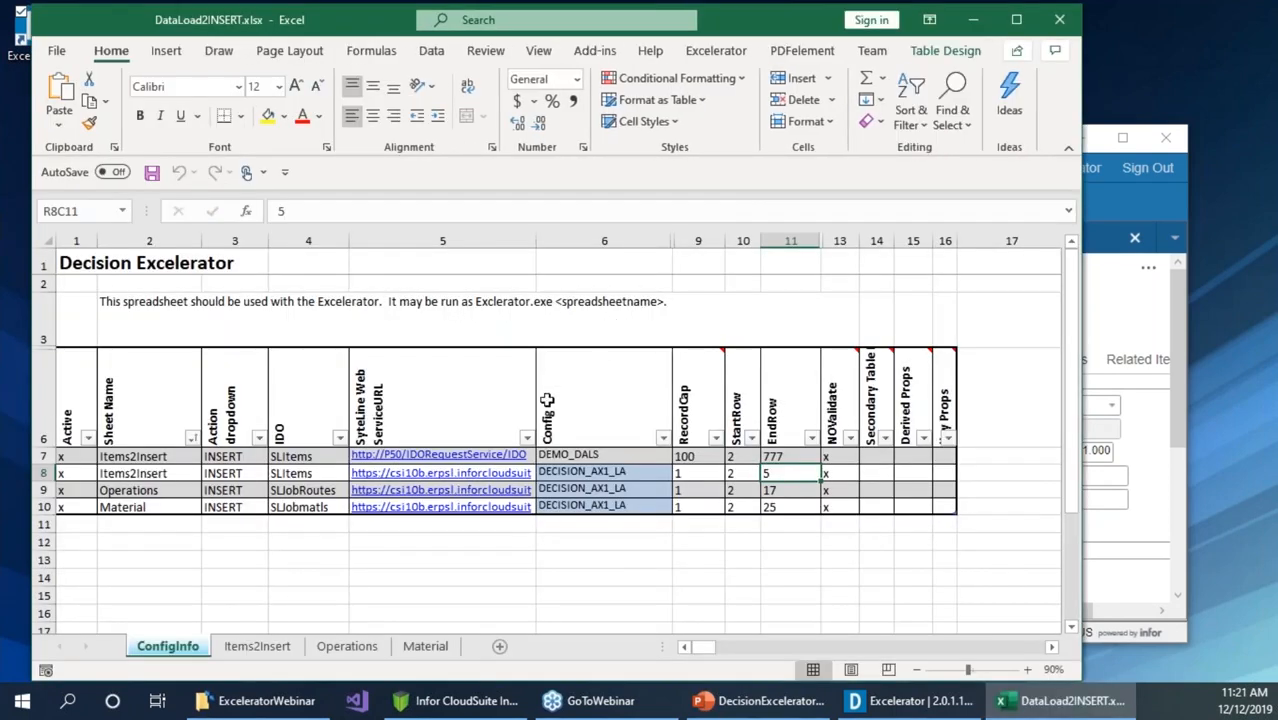
pyautogui.click(342, 646)
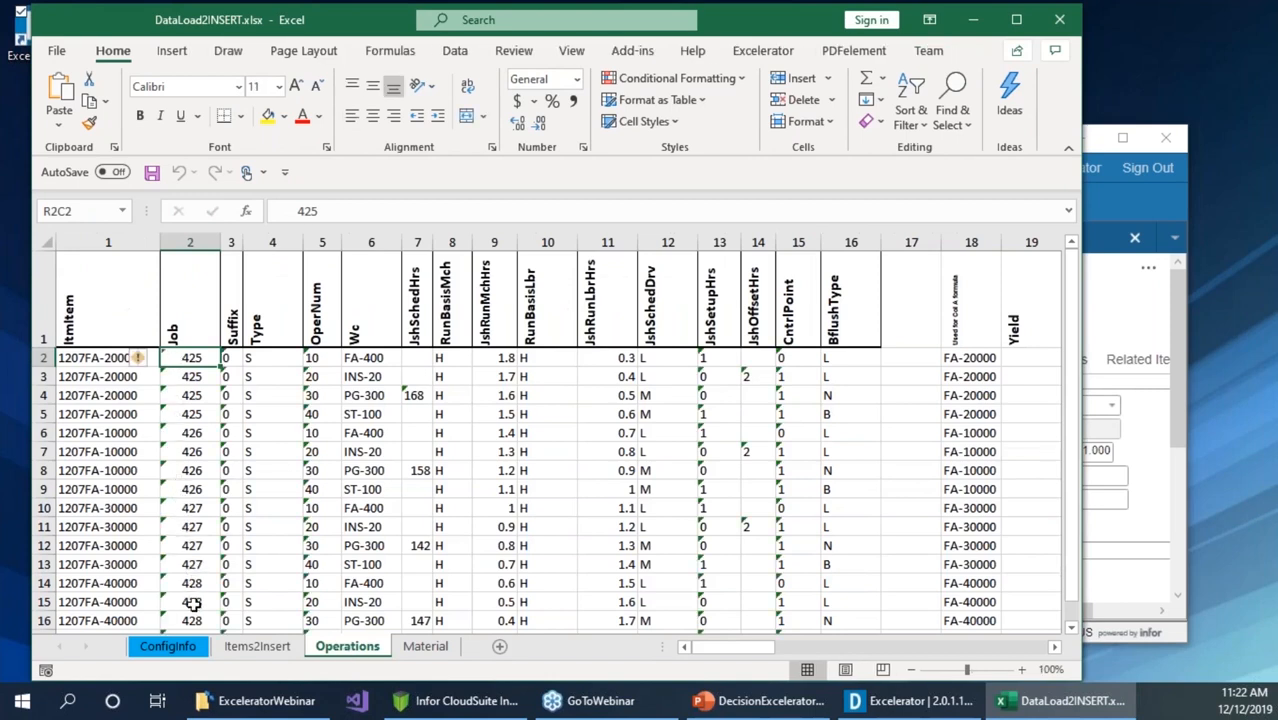
pyautogui.click(254, 645)
pyautogui.click(182, 647)
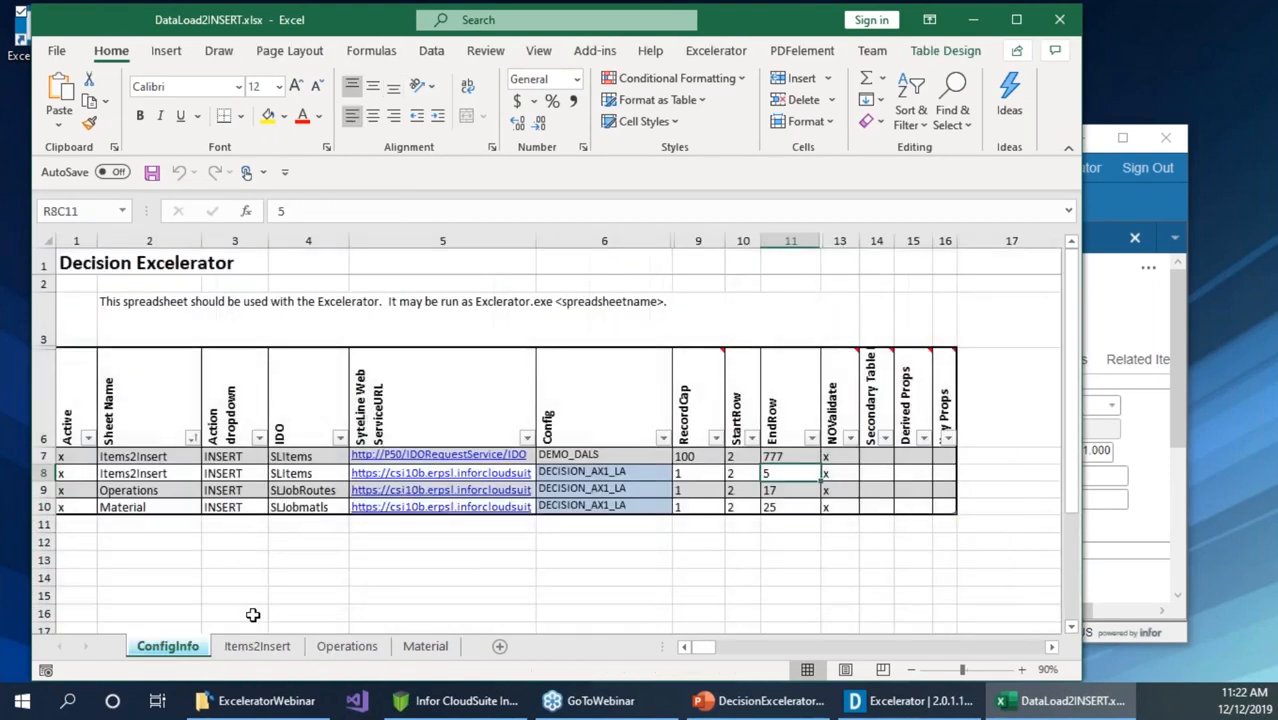
pyautogui.click(1062, 22)
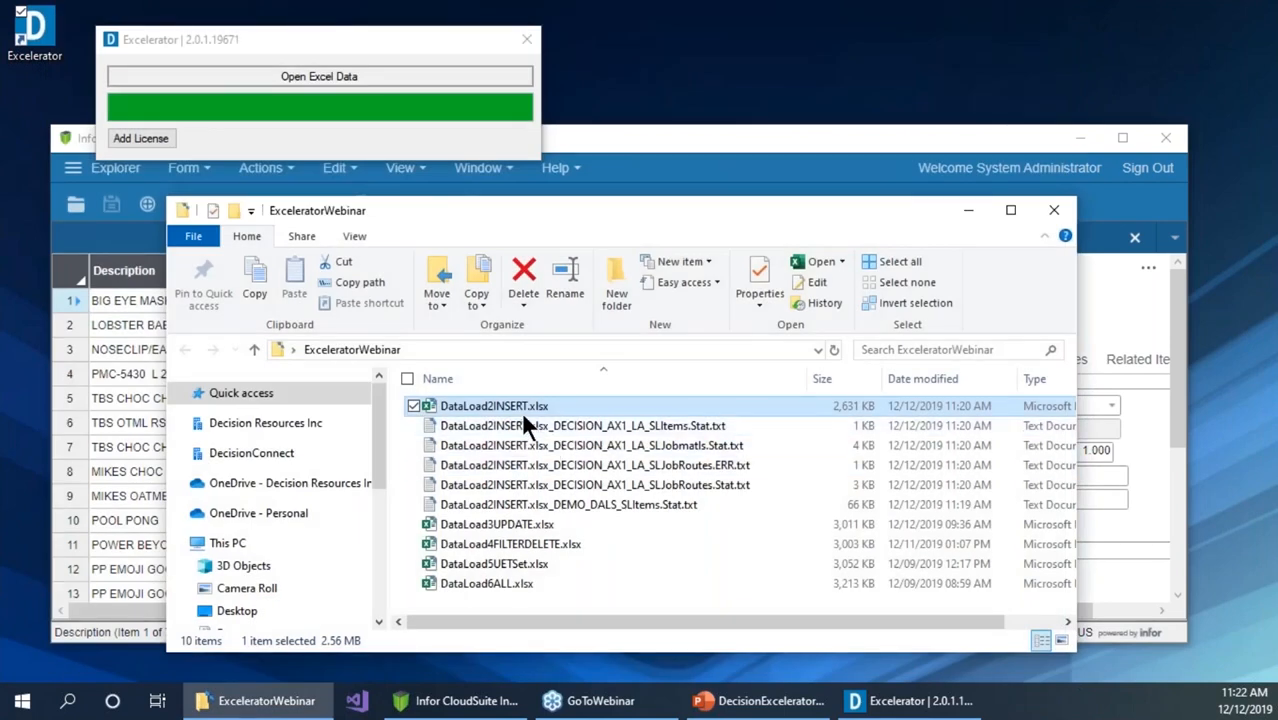
# Delete DataLoad2INSERT.xlsx and its five status and error text files from the ExceleratorWebinar folder
pyautogui.click(521, 407)
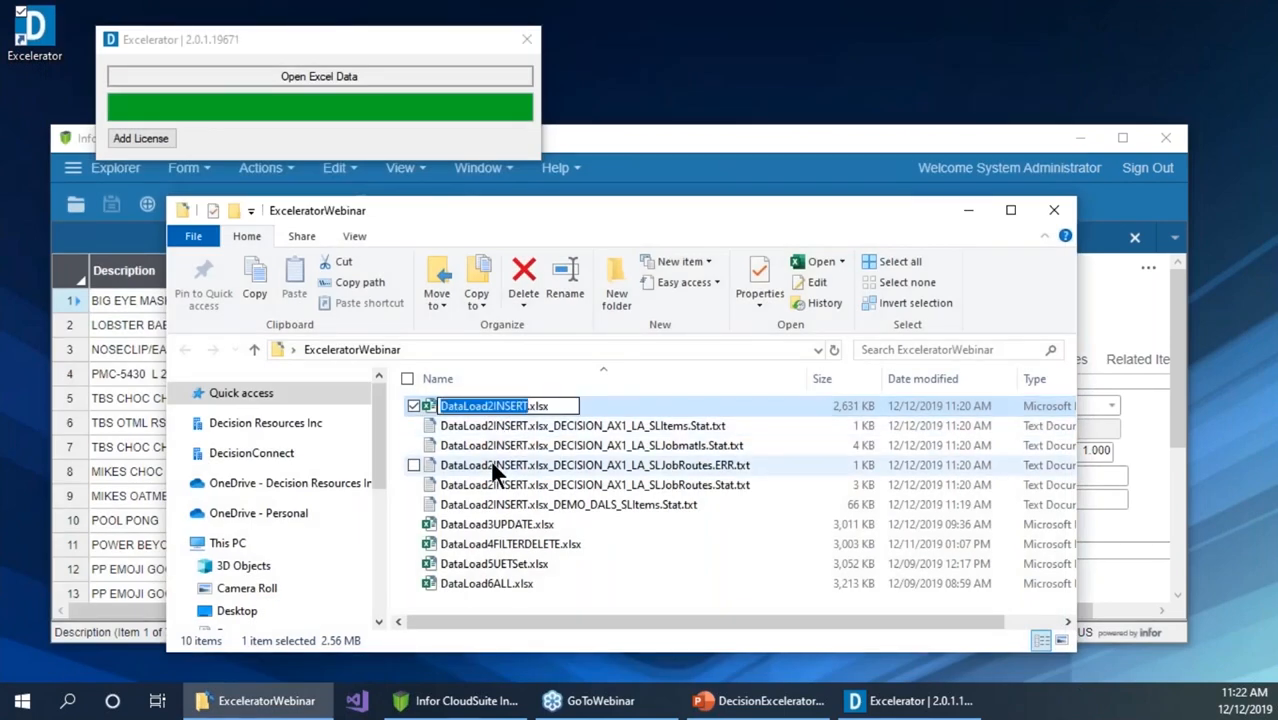
pyautogui.keyDown('shift'); pyautogui.click(476, 499); pyautogui.keyUp('shift')
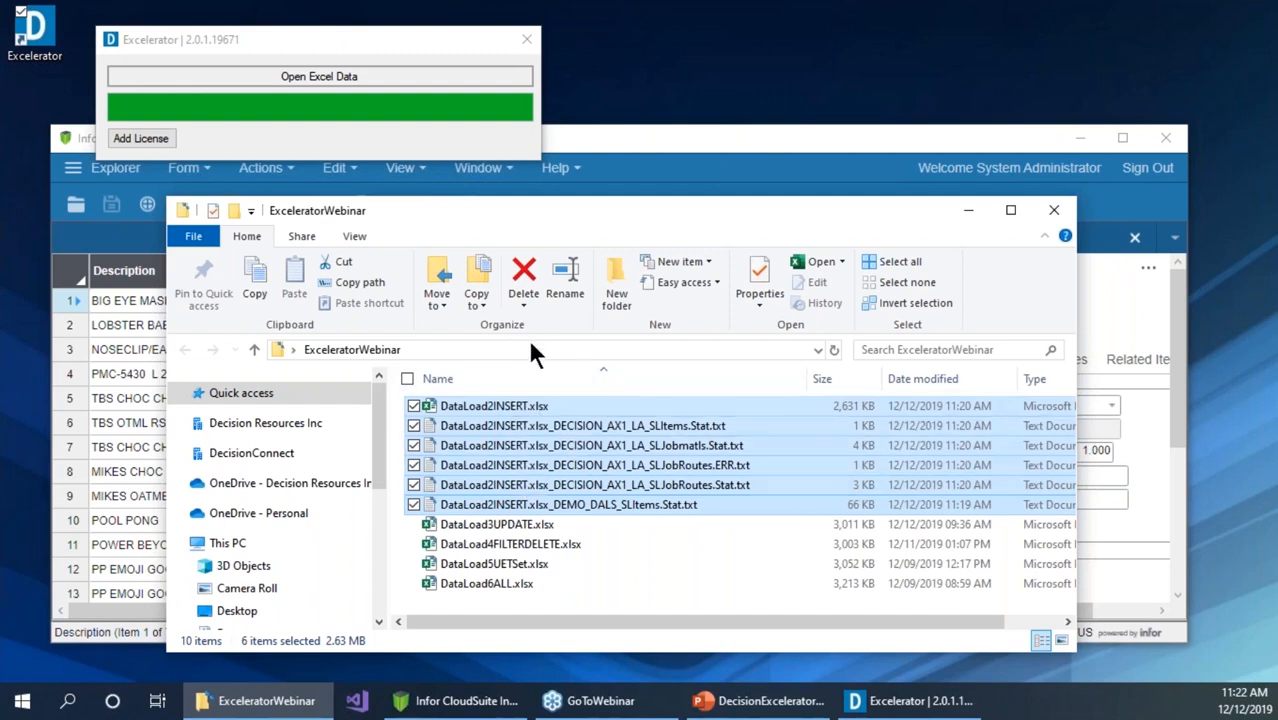
pyautogui.click(525, 272)
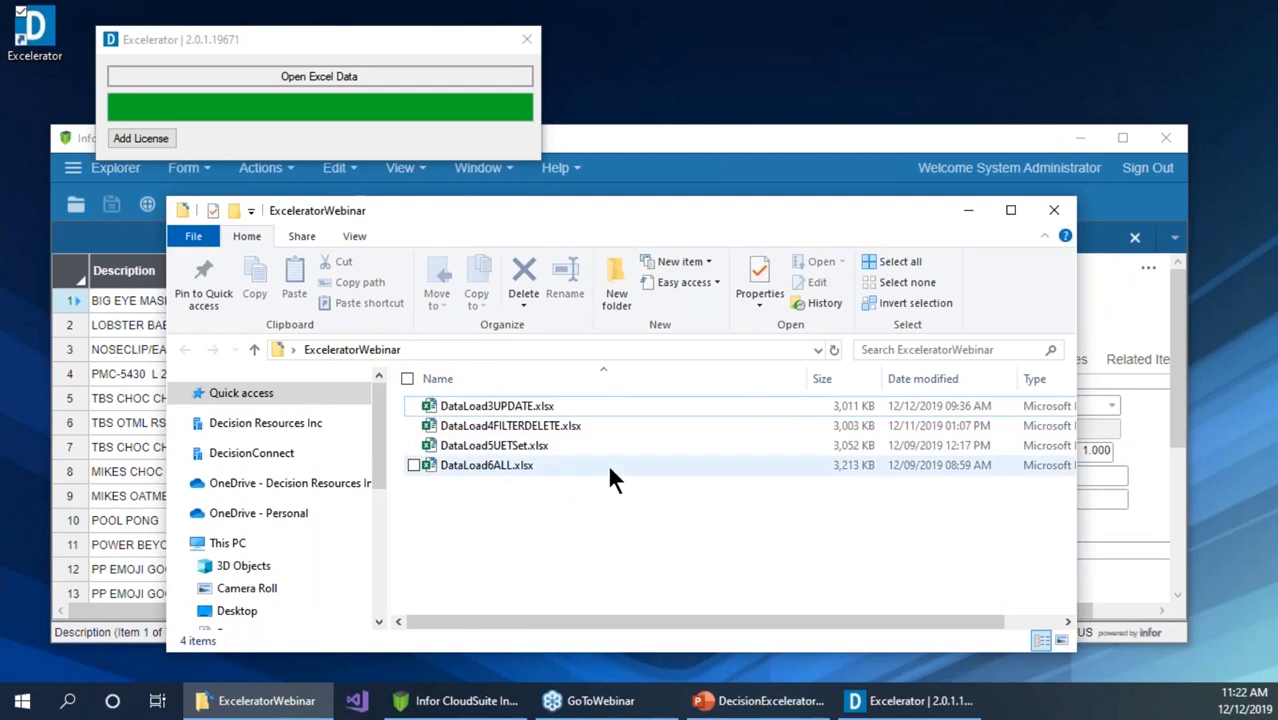
# Open DataLoad3UPDATE.xlsx from the ExceleratorWebinar folder and show its ConfigInfo sheet
pyautogui.click(481, 408)
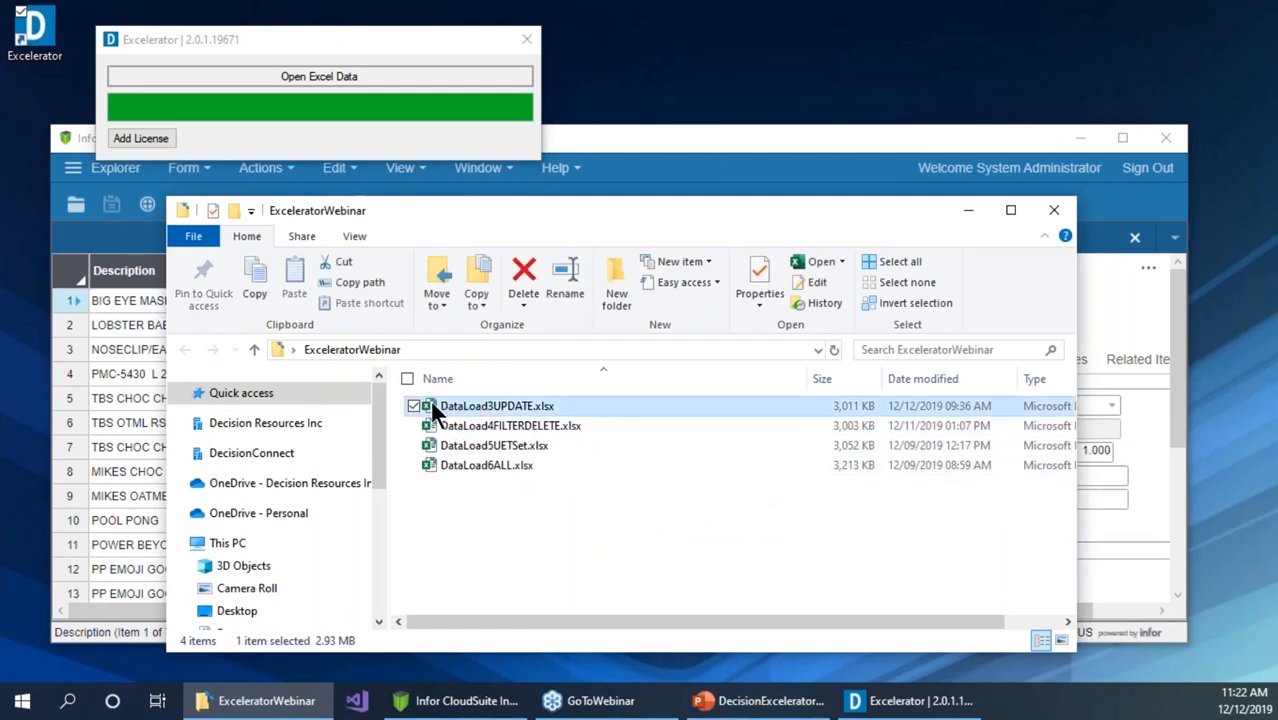
pyautogui.doubleClick(432, 408)
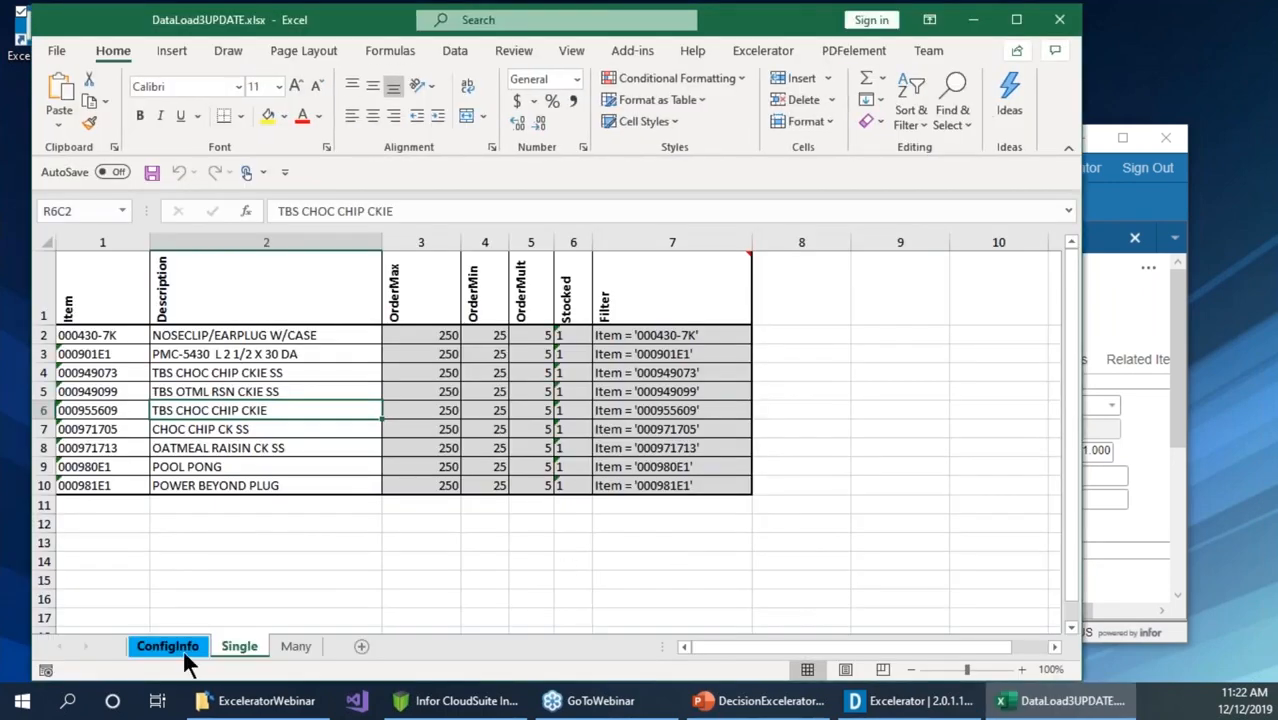
pyautogui.click(182, 648)
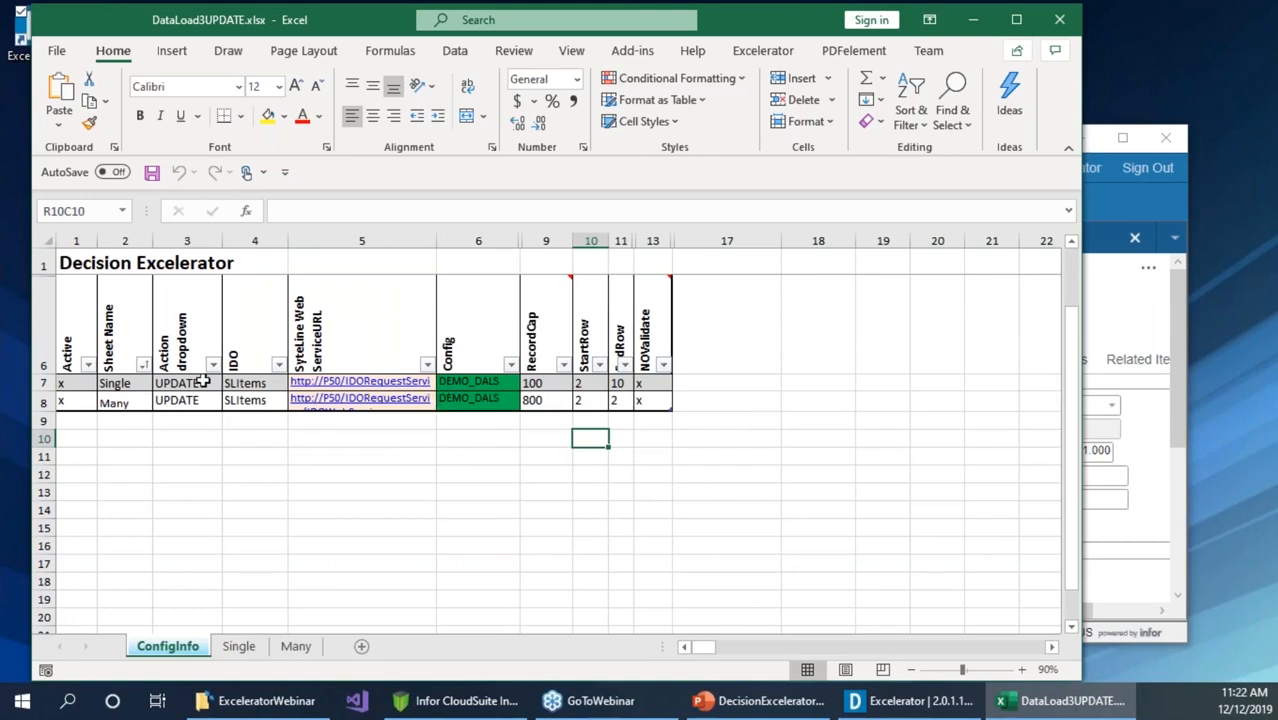
# Examine the Single and Many configuration rows, and read the note on the Single sheet's Filter column heading
pyautogui.click(114, 383)
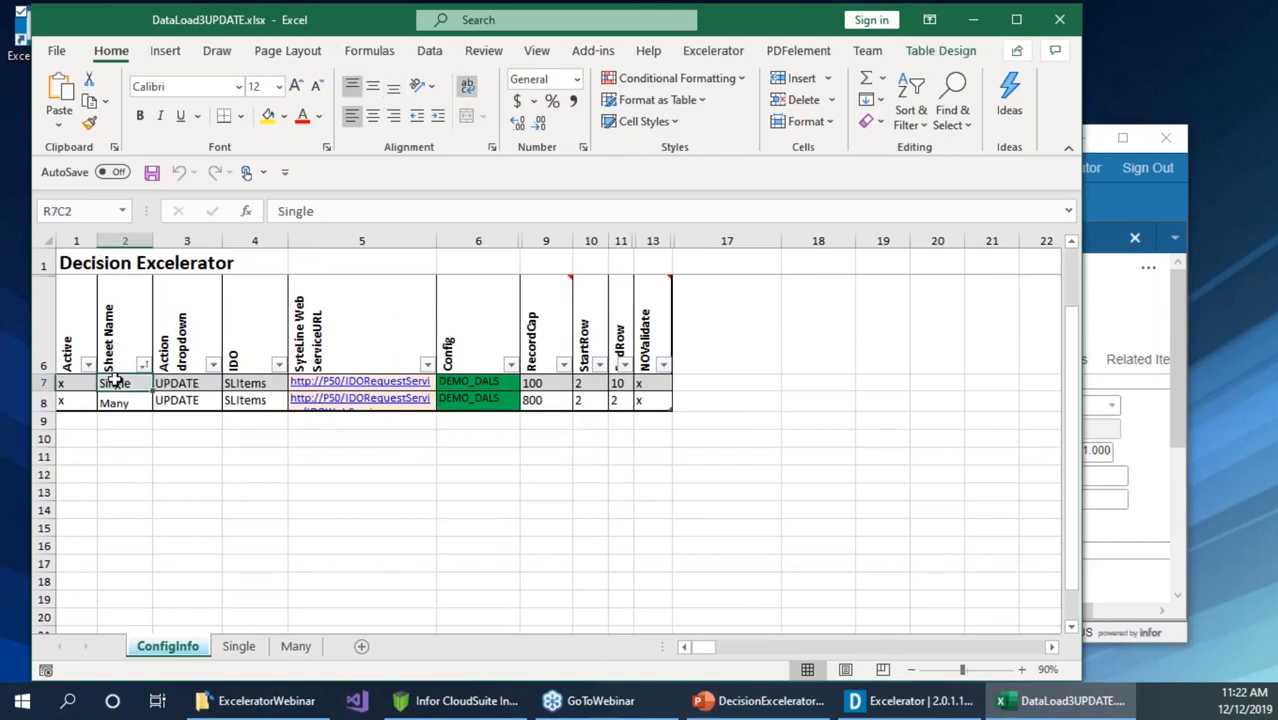
pyautogui.click(121, 403)
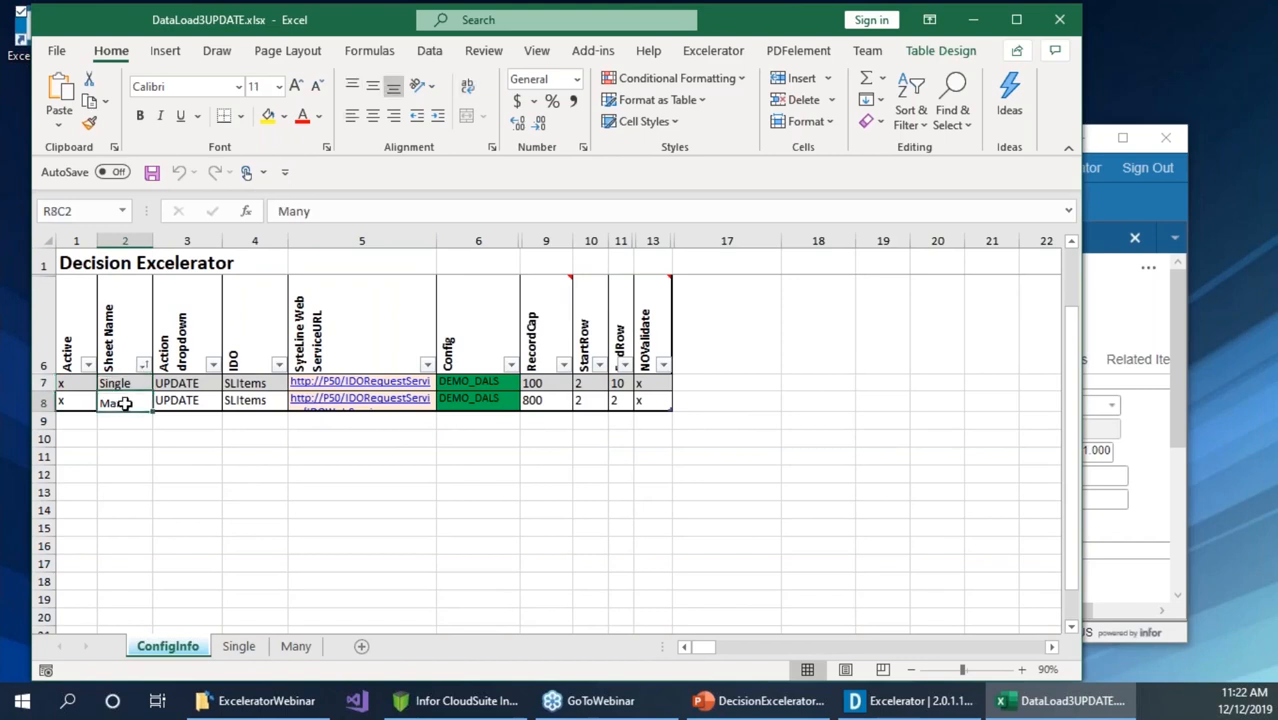
pyautogui.click(242, 646)
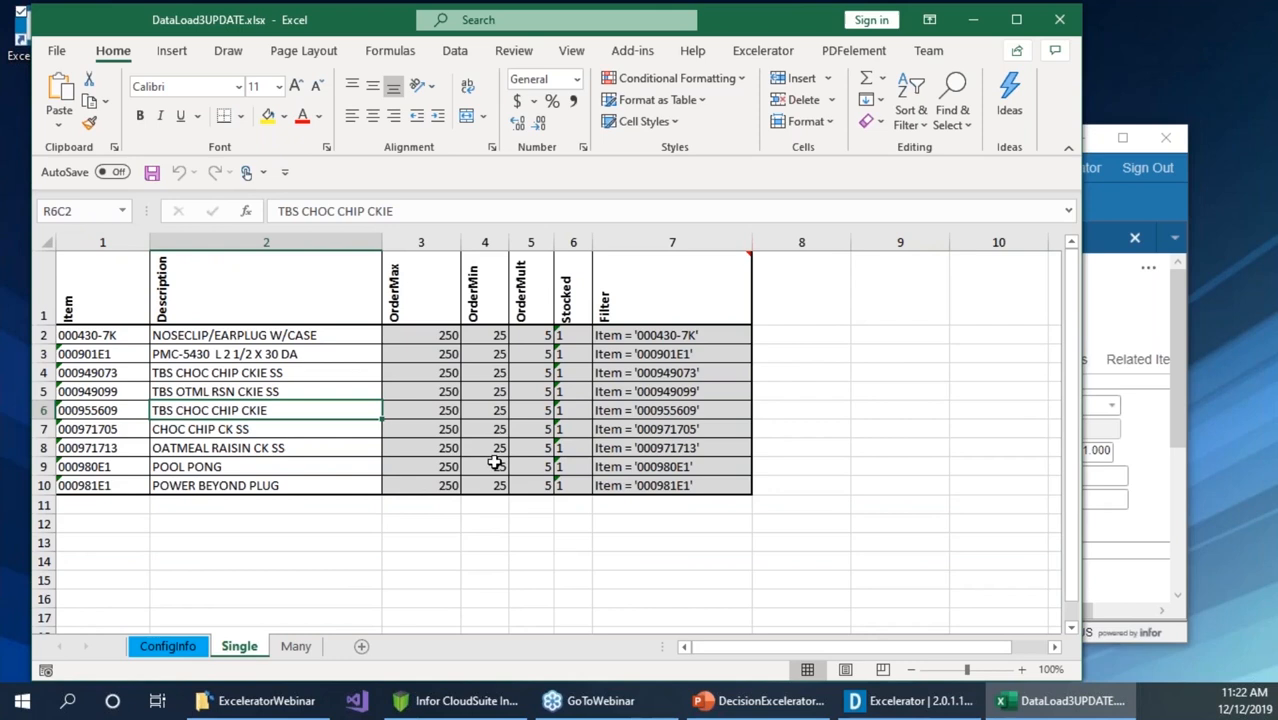
pyautogui.moveTo(685, 266)
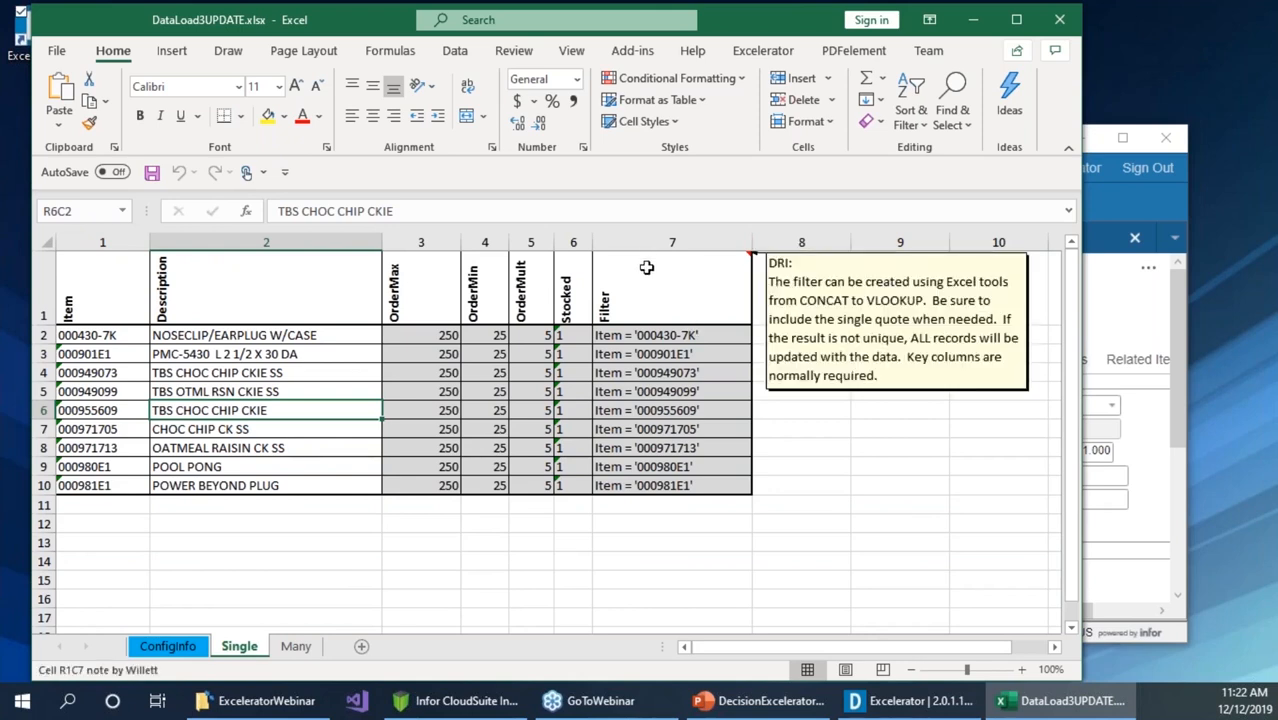
# Examine the CONCAT formulas behind the Filter values of the first items on the Single sheet
pyautogui.click(635, 340)
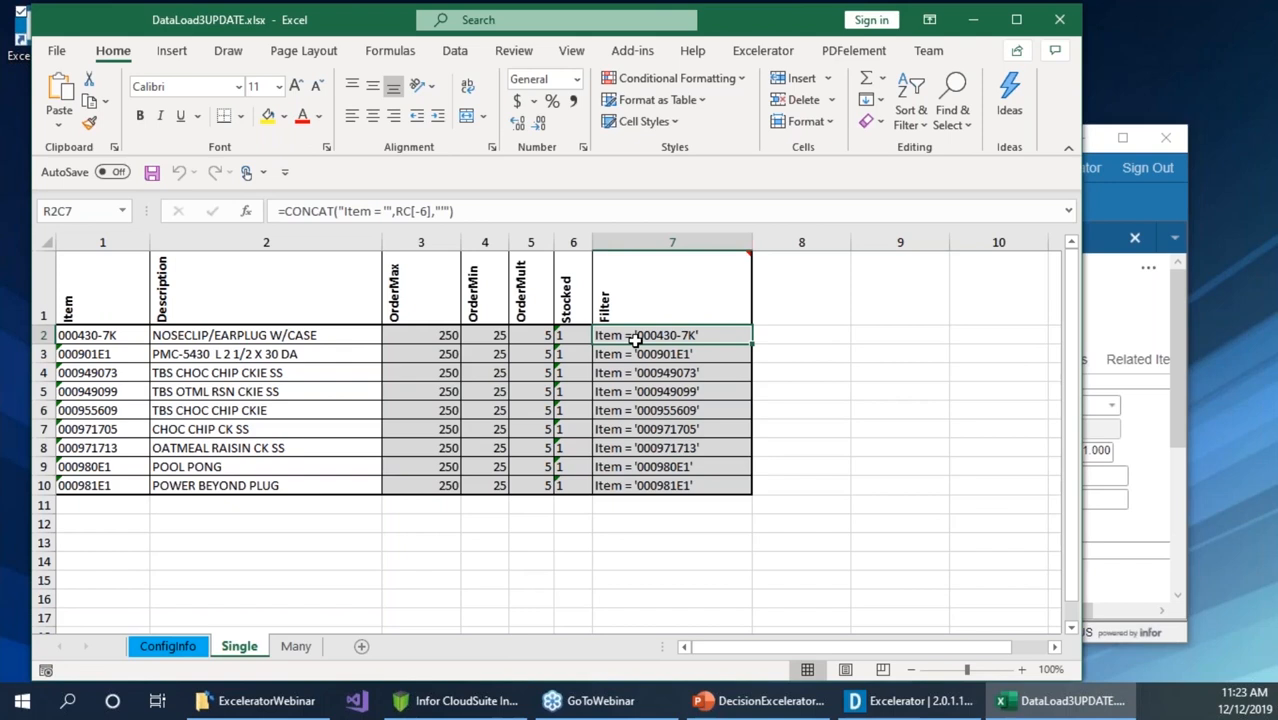
pyautogui.click(665, 355)
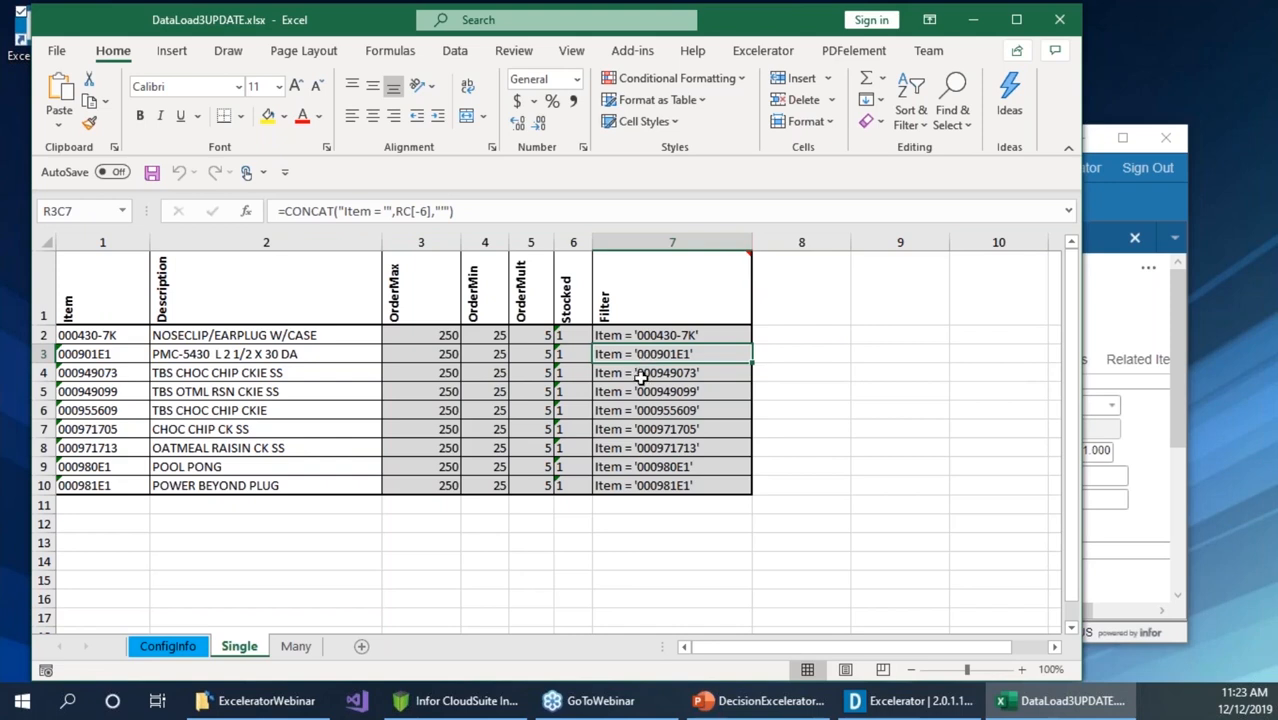
pyautogui.click(641, 335)
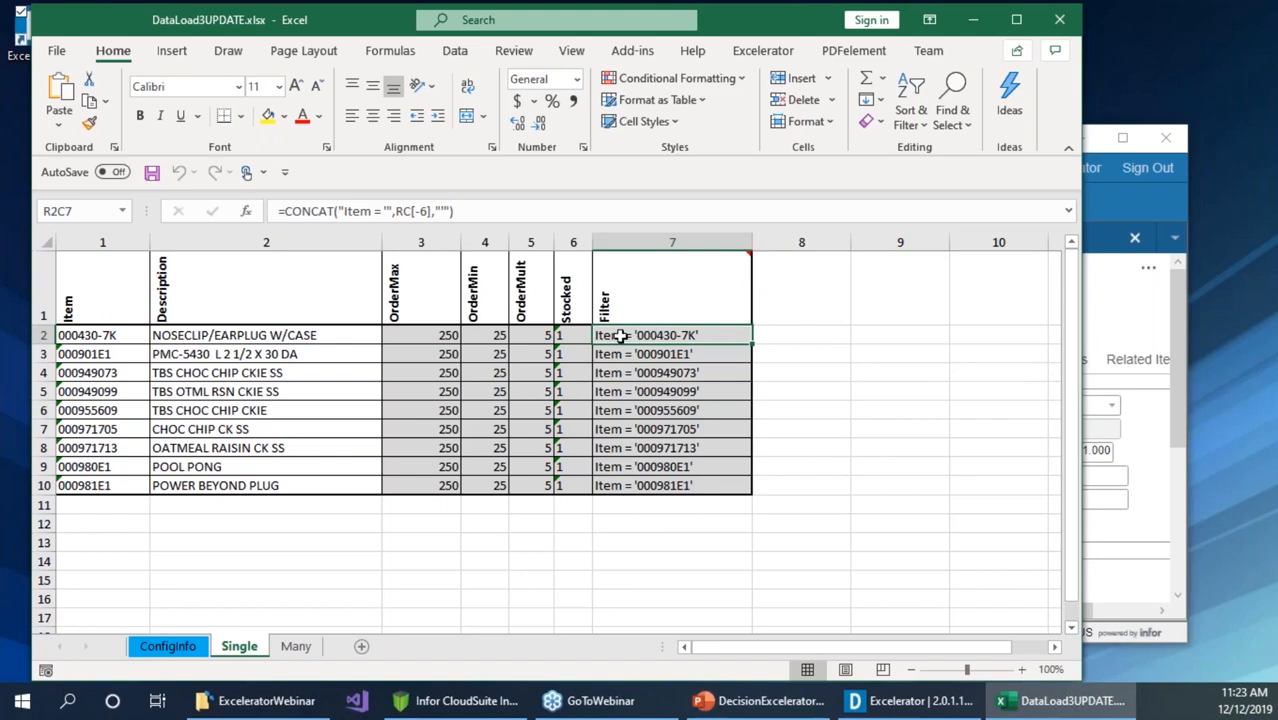
pyautogui.click(216, 338)
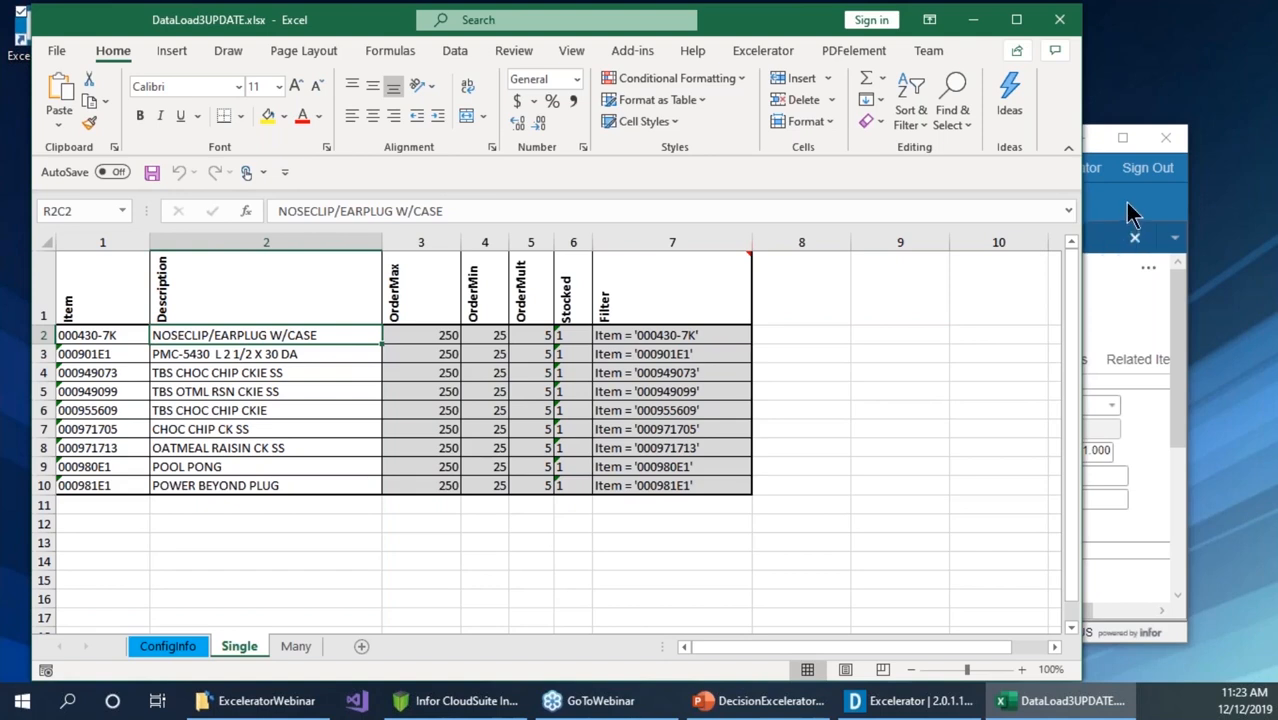
# Switch to CloudSuite Industrial and filter the Items form for an Order Maximum of 250
pyautogui.click(1118, 236)
pyautogui.click(712, 365)
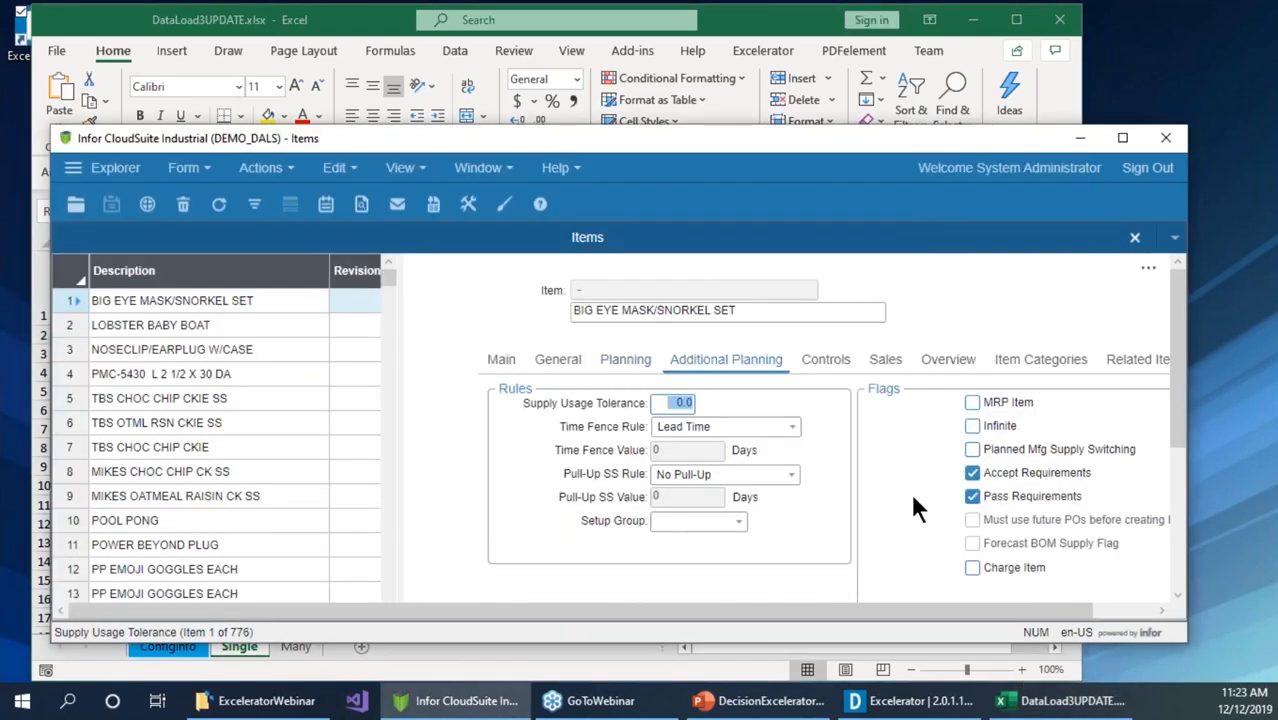
pyautogui.moveTo(873, 147); pyautogui.dragTo(873, 77)
pyautogui.moveTo(1182, 576); pyautogui.dragTo(1205, 679)
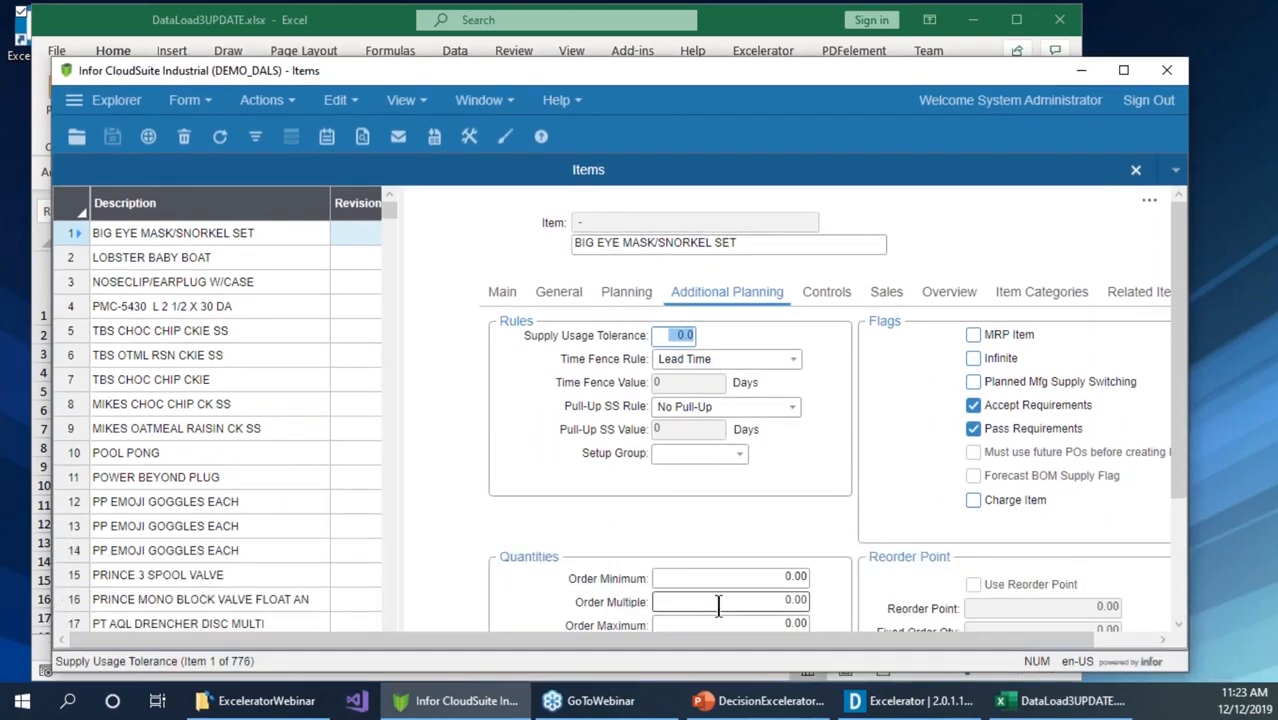
pyautogui.press('F4')
pyautogui.click(722, 624)
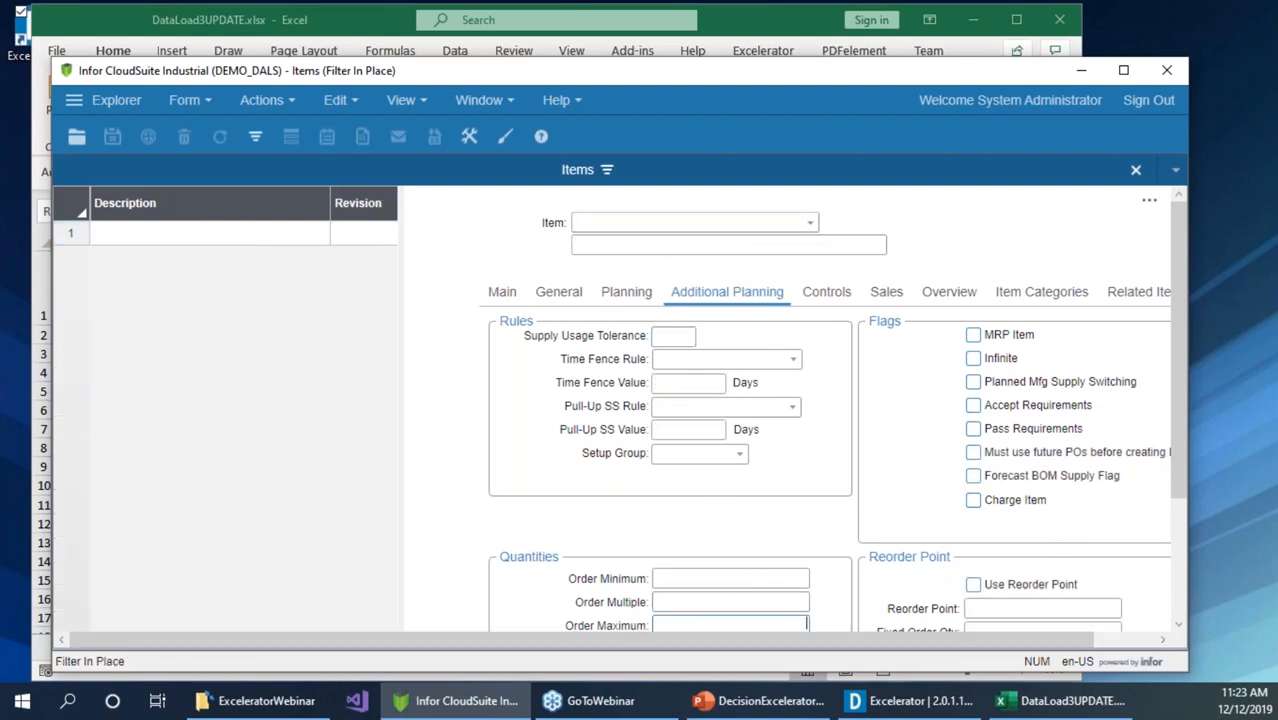
pyautogui.write('250')
pyautogui.press('F4')
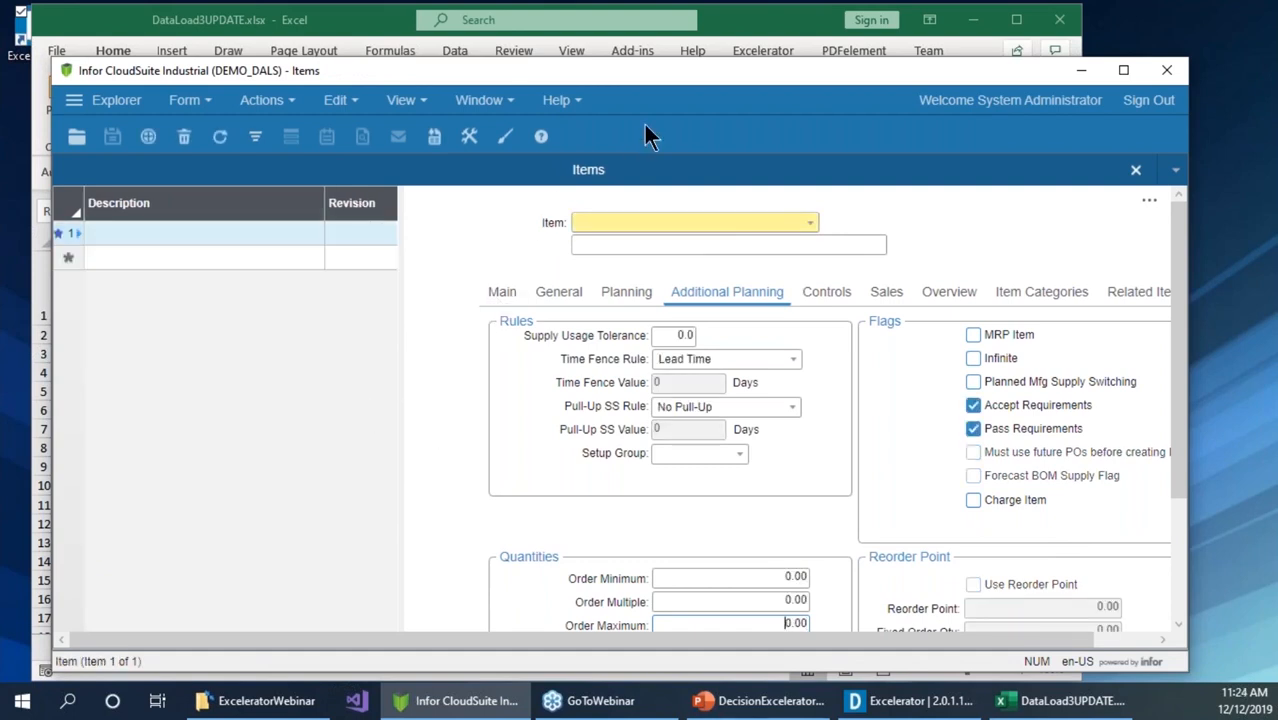
# Return to DataLoad3UPDATE.xlsx and show the product code and filter on its Many sheet
pyautogui.moveTo(722, 84); pyautogui.dragTo(779, 104)
pyautogui.click(314, 25)
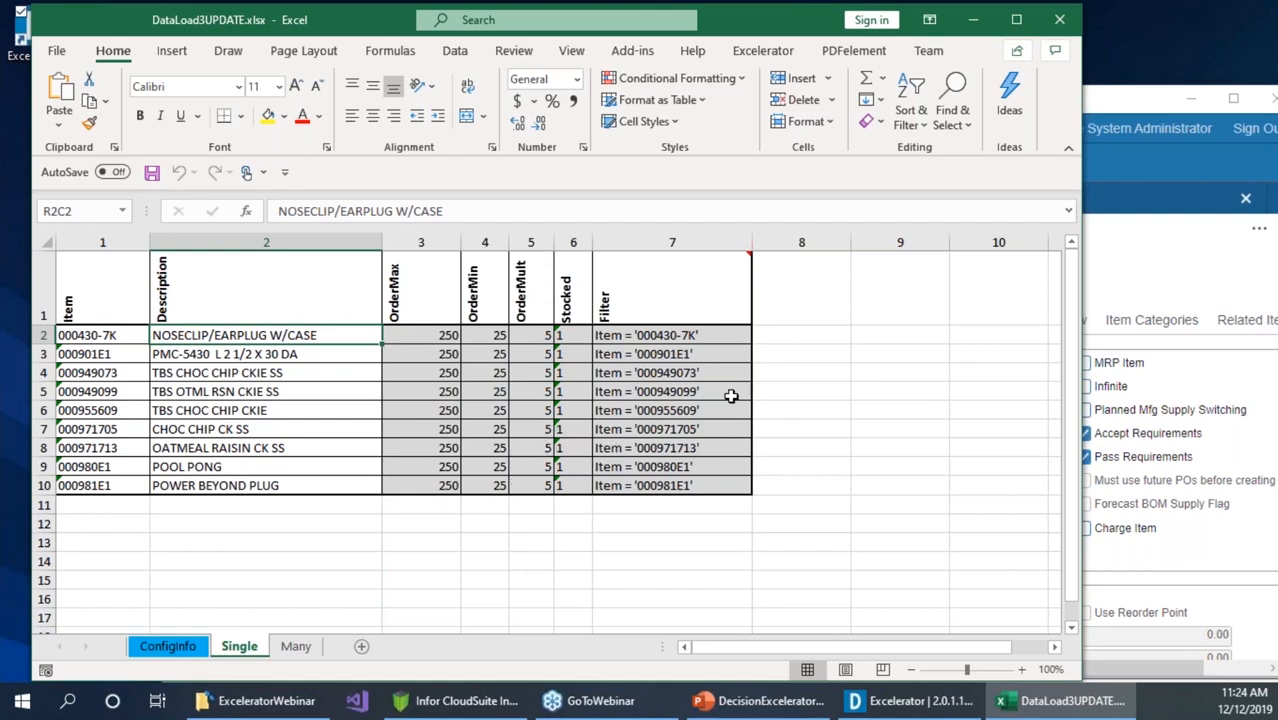
pyautogui.click(305, 645)
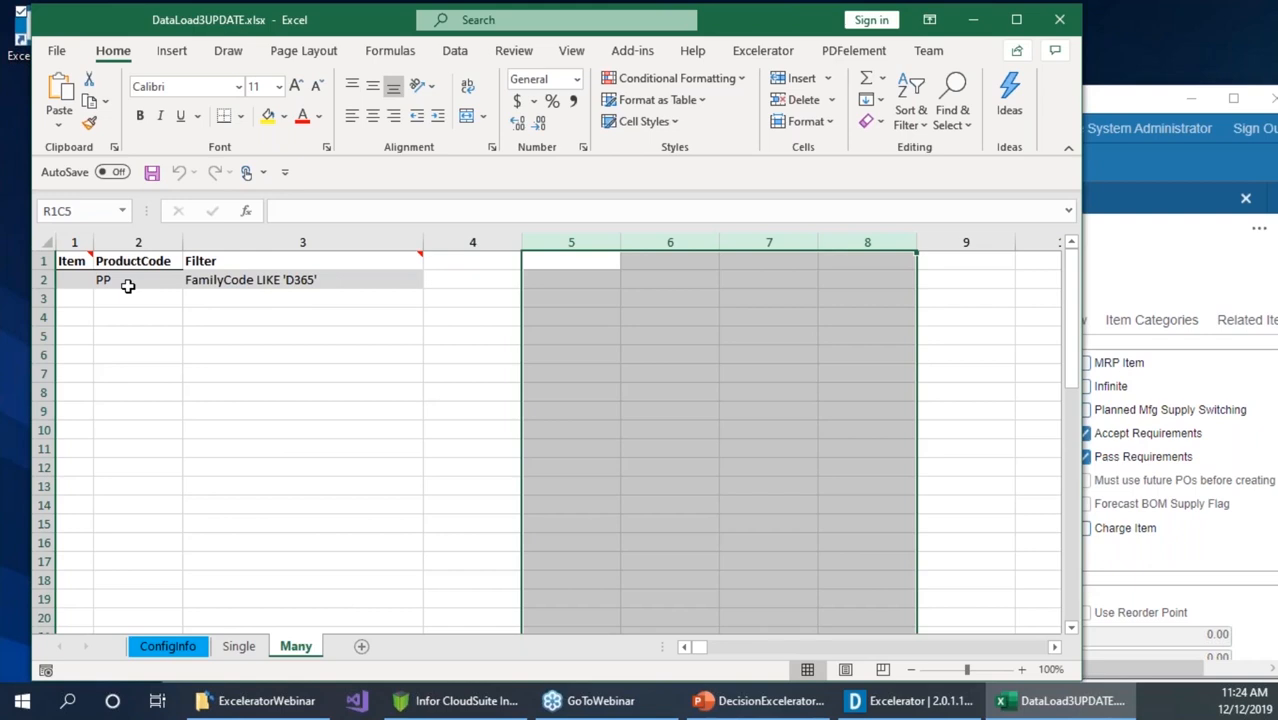
# Clear the Order Maximum filter in the CloudSuite Industrial Items form and show the Main details of all items
pyautogui.click(462, 708)
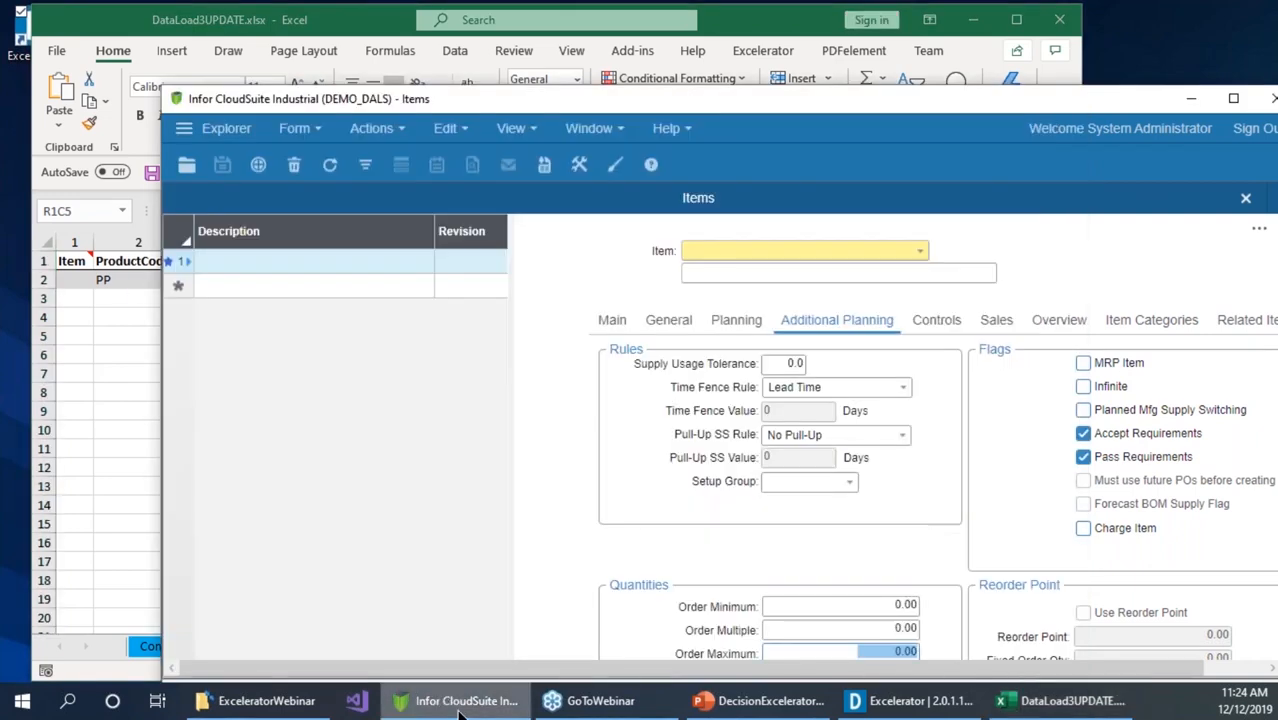
pyautogui.moveTo(689, 109); pyautogui.dragTo(606, 41)
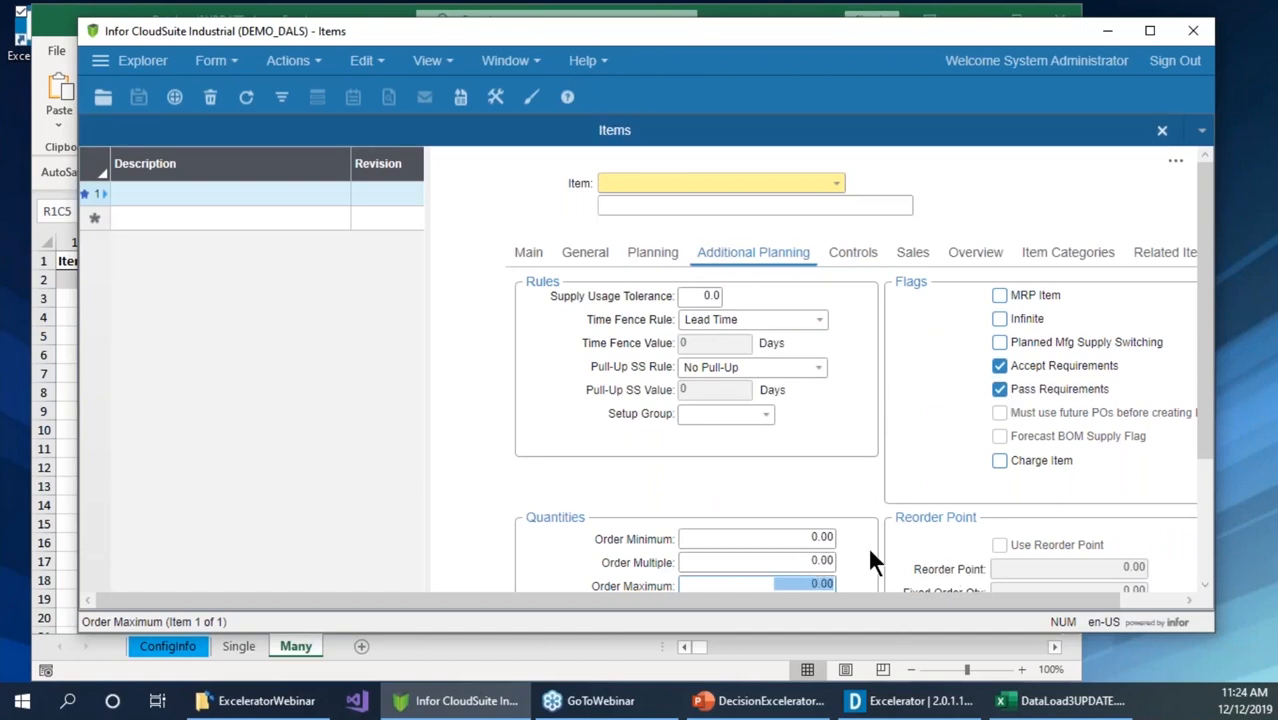
pyautogui.moveTo(762, 583); pyautogui.dragTo(868, 597)
pyautogui.press('Delete')
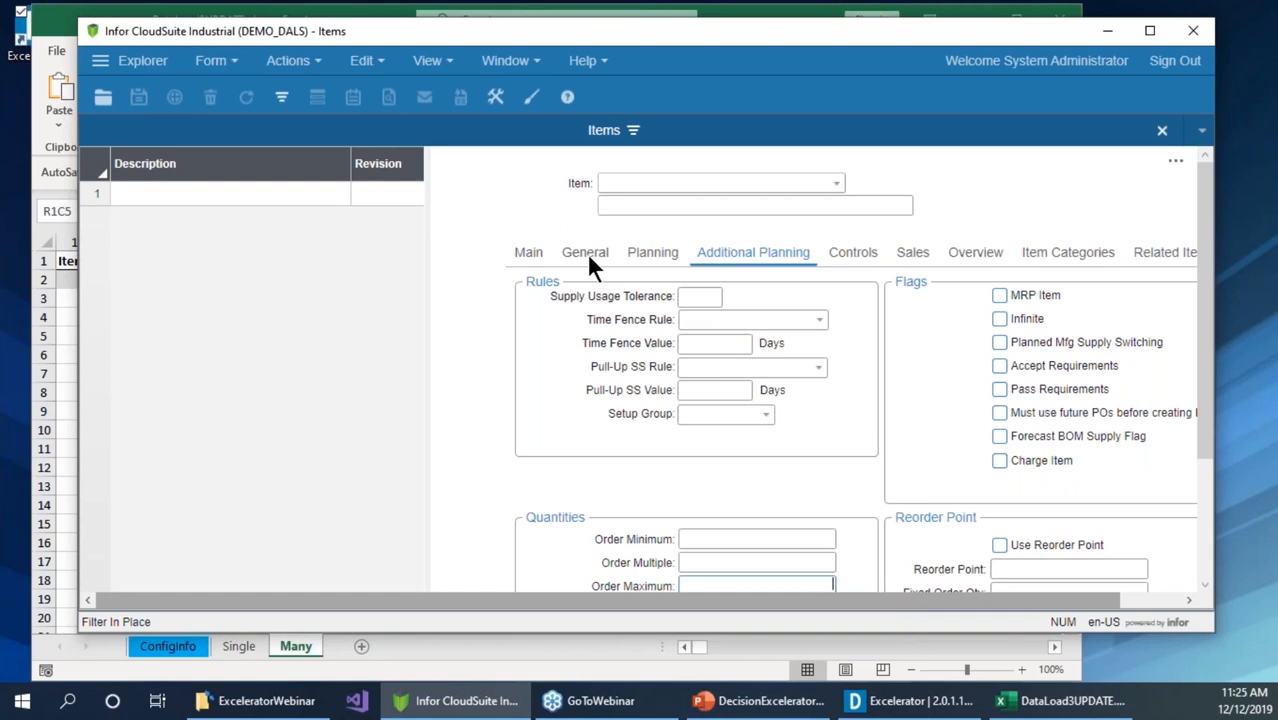
pyautogui.press('F4')
pyautogui.click(526, 253)
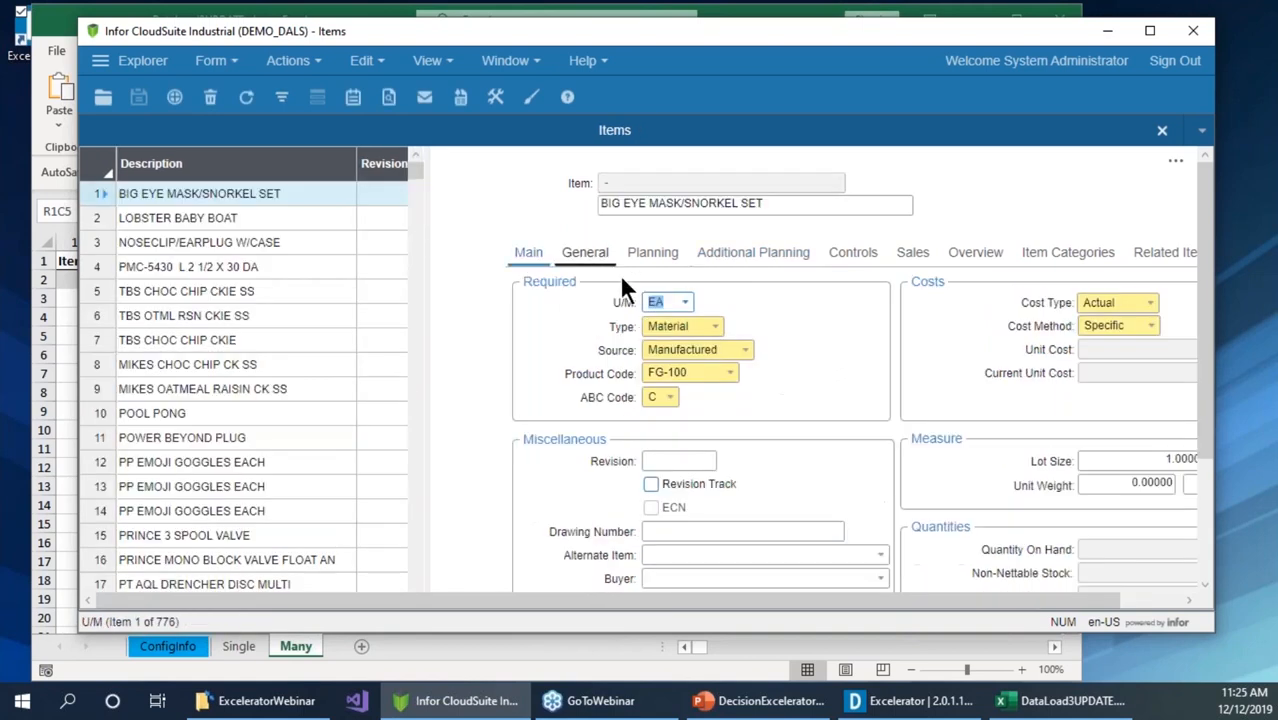
# Check the Product Code of several items, including TBS OTML RSN CKIE SS and PP EMOJI GOGGLES EACH
pyautogui.click(300, 315)
pyautogui.click(248, 413)
pyautogui.click(230, 315)
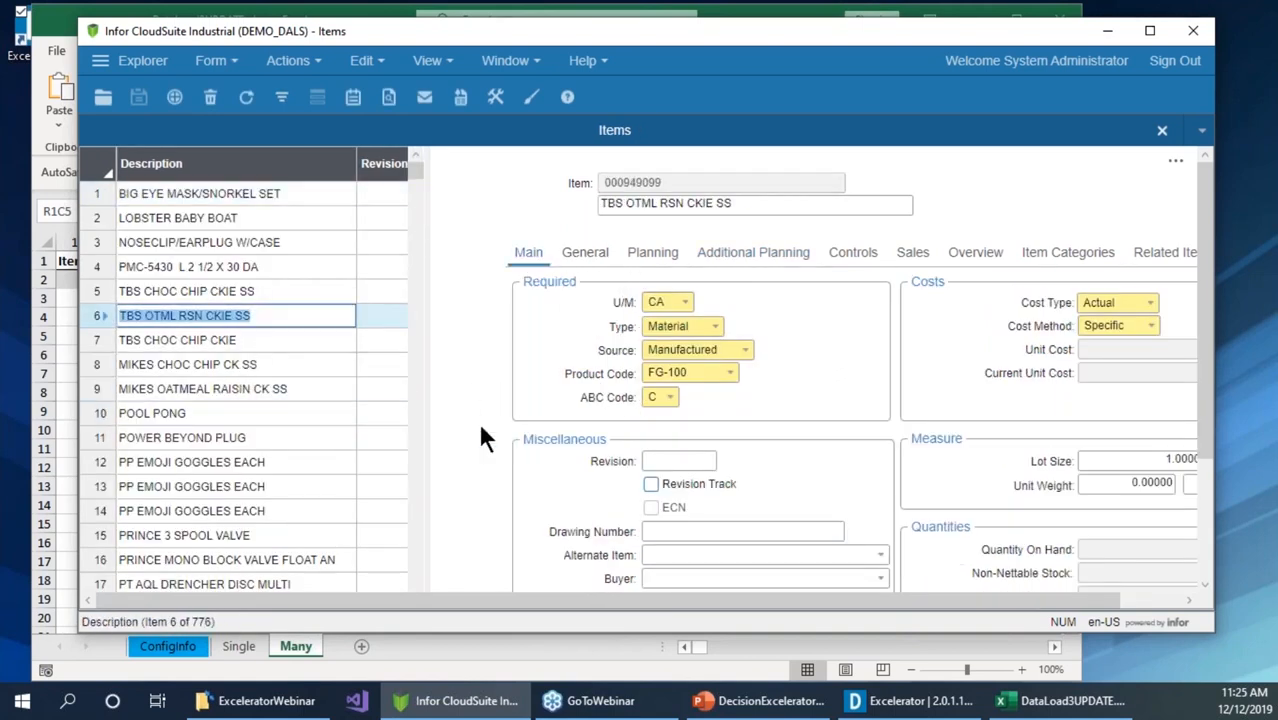
pyautogui.click(320, 462)
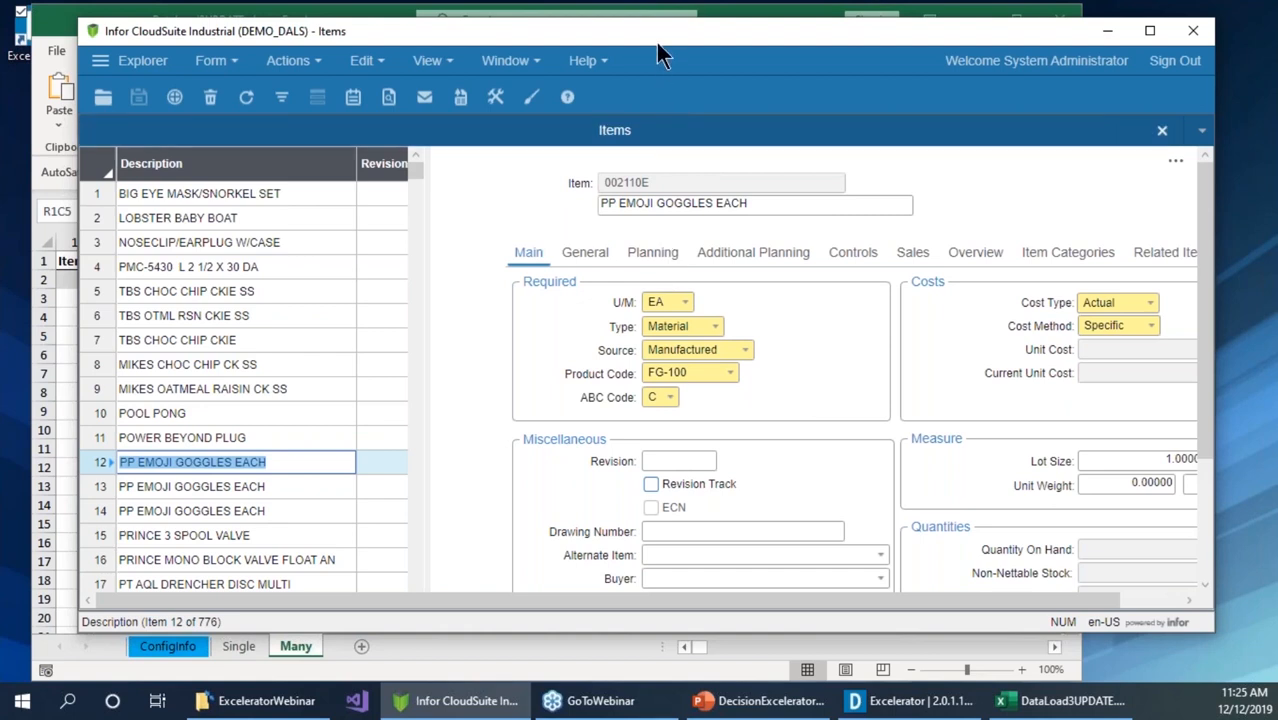
# Return to DataLoad3UPDATE.xlsx, look over its ConfigInfo sheet, and close the workbook
pyautogui.moveTo(656, 40); pyautogui.dragTo(736, 51)
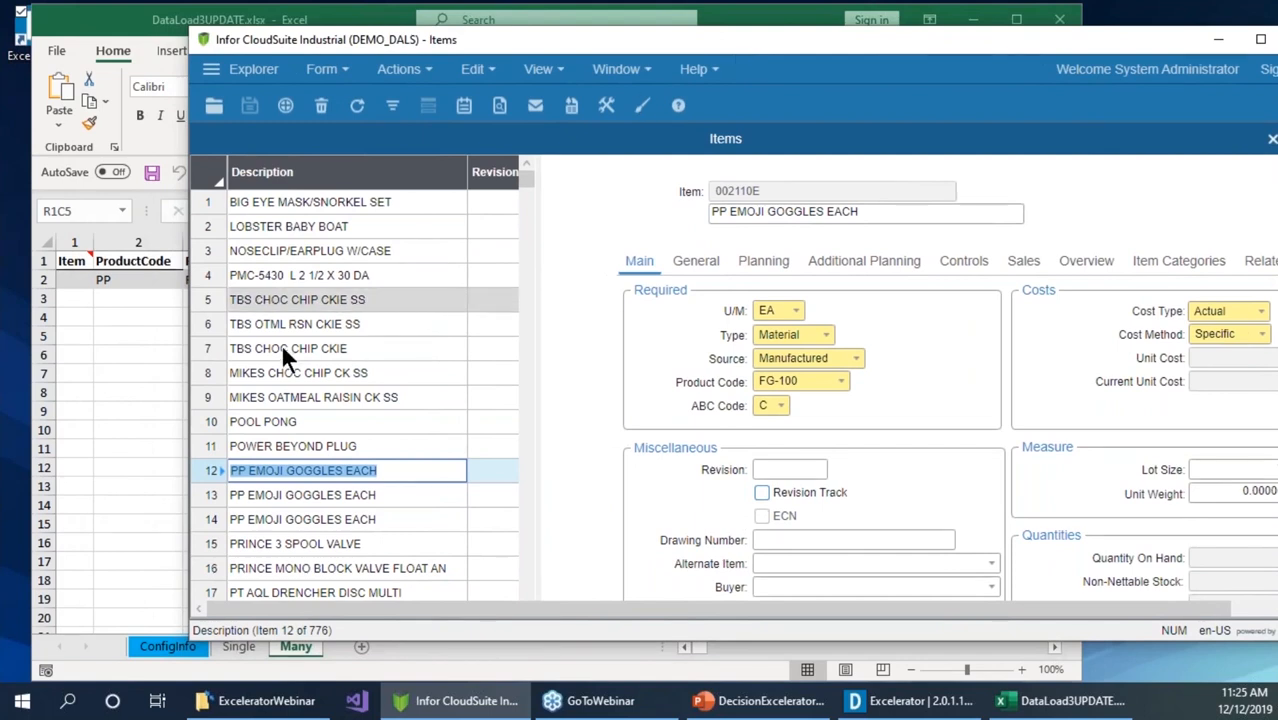
pyautogui.click(104, 414)
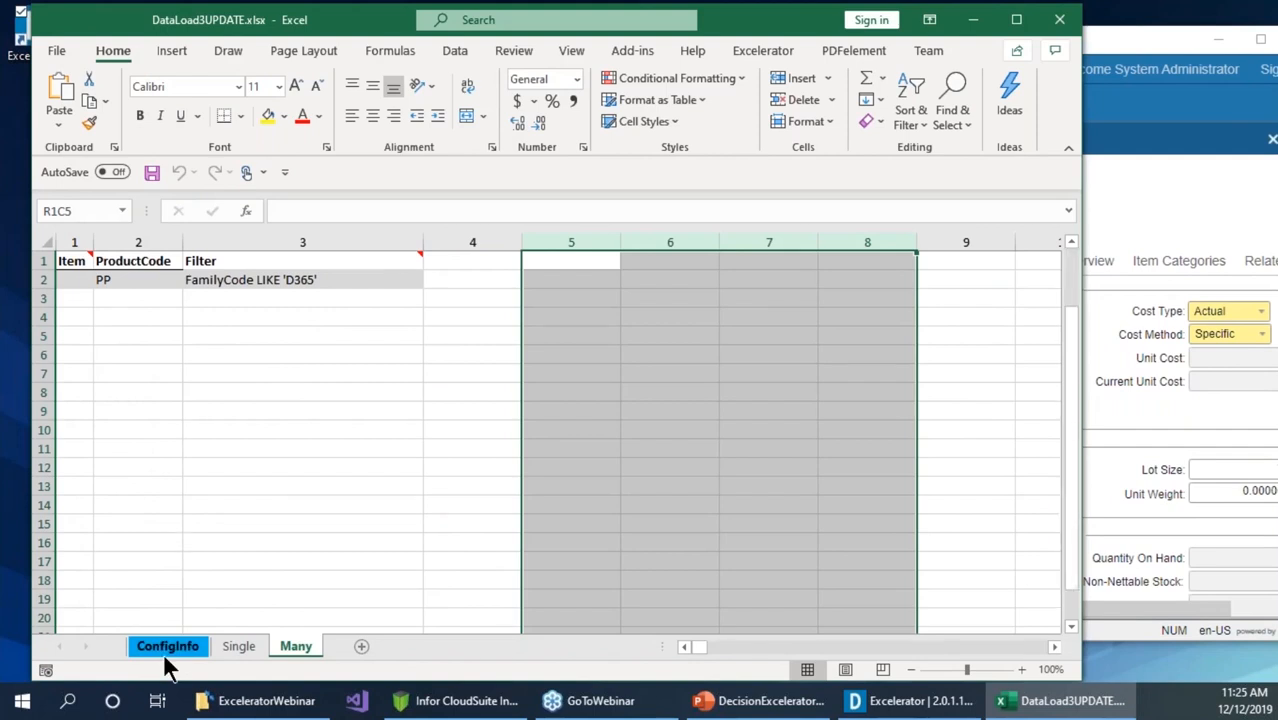
pyautogui.click(166, 650)
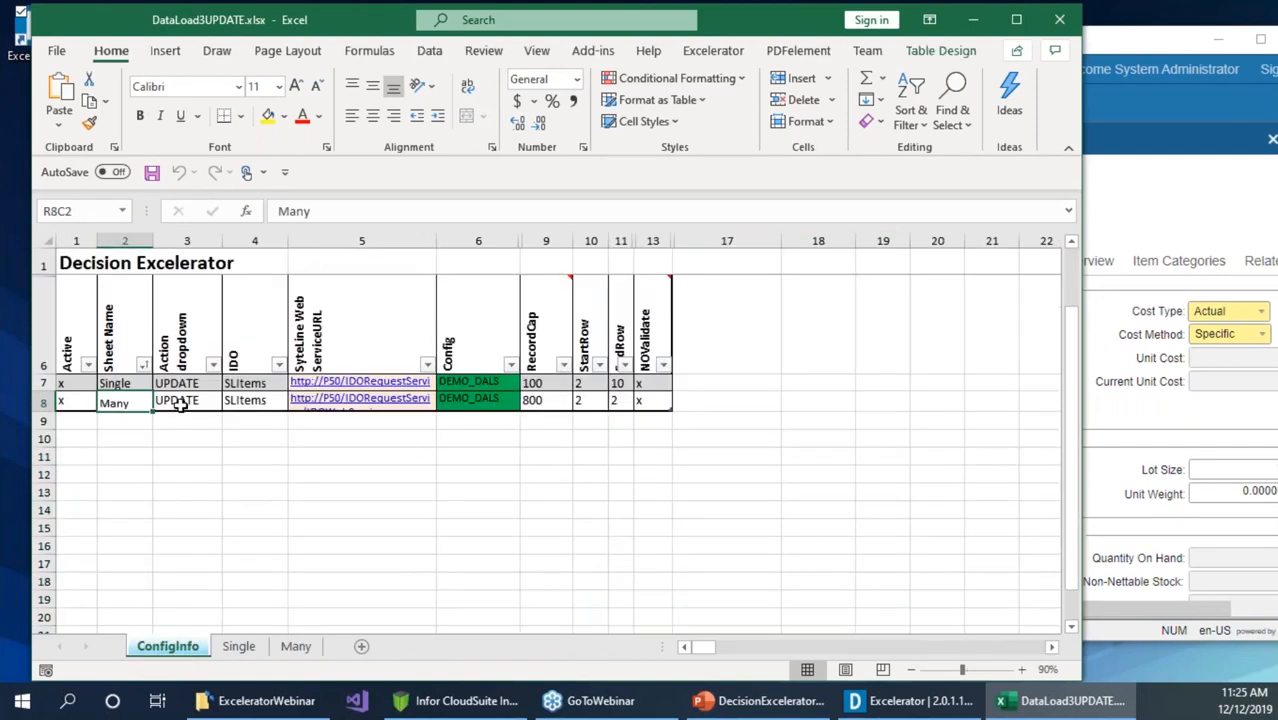
pyautogui.click(1060, 22)
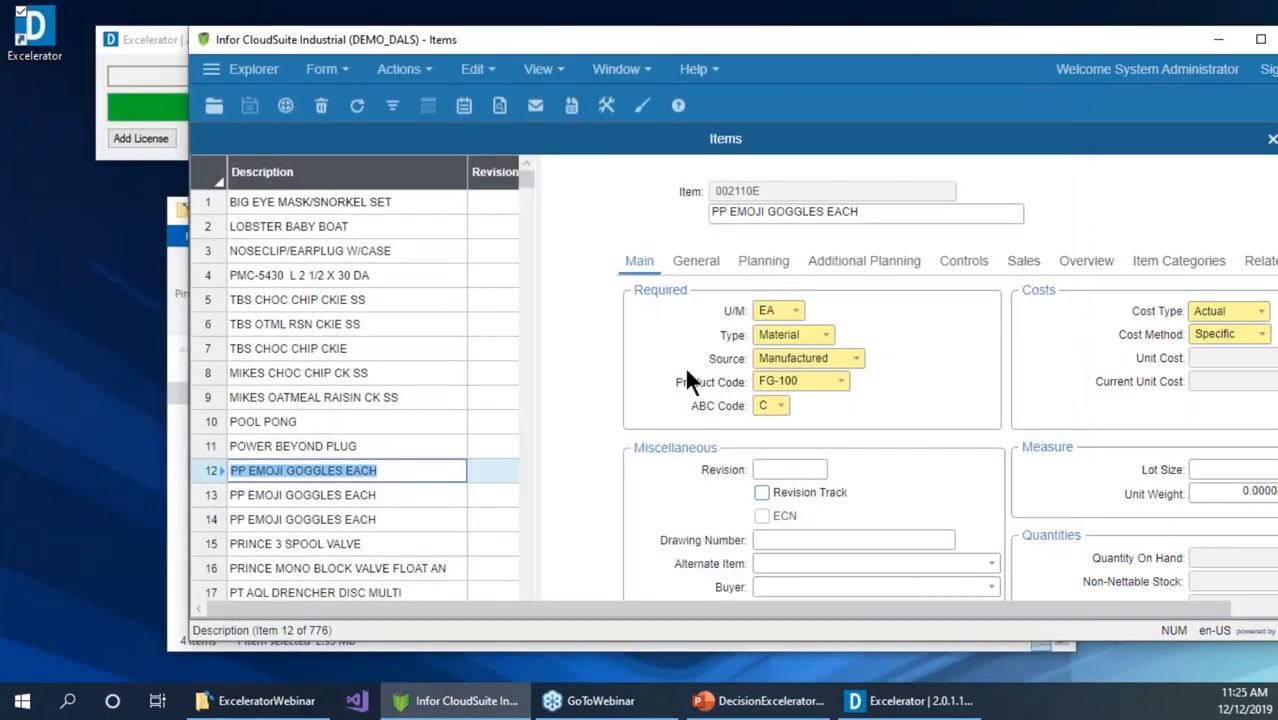
# Run the DataLoad3UPDATE.xlsx data load in Excelerator
pyautogui.moveTo(553, 61); pyautogui.dragTo(799, 525)
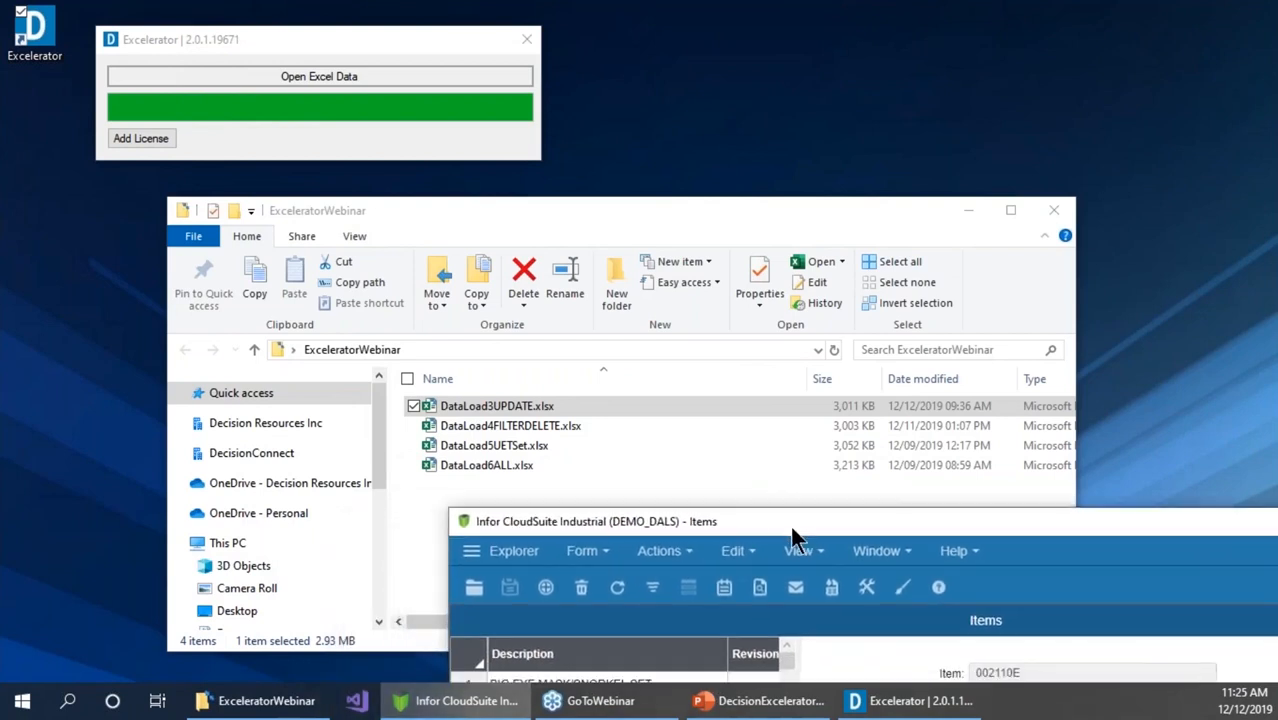
pyautogui.click(280, 82)
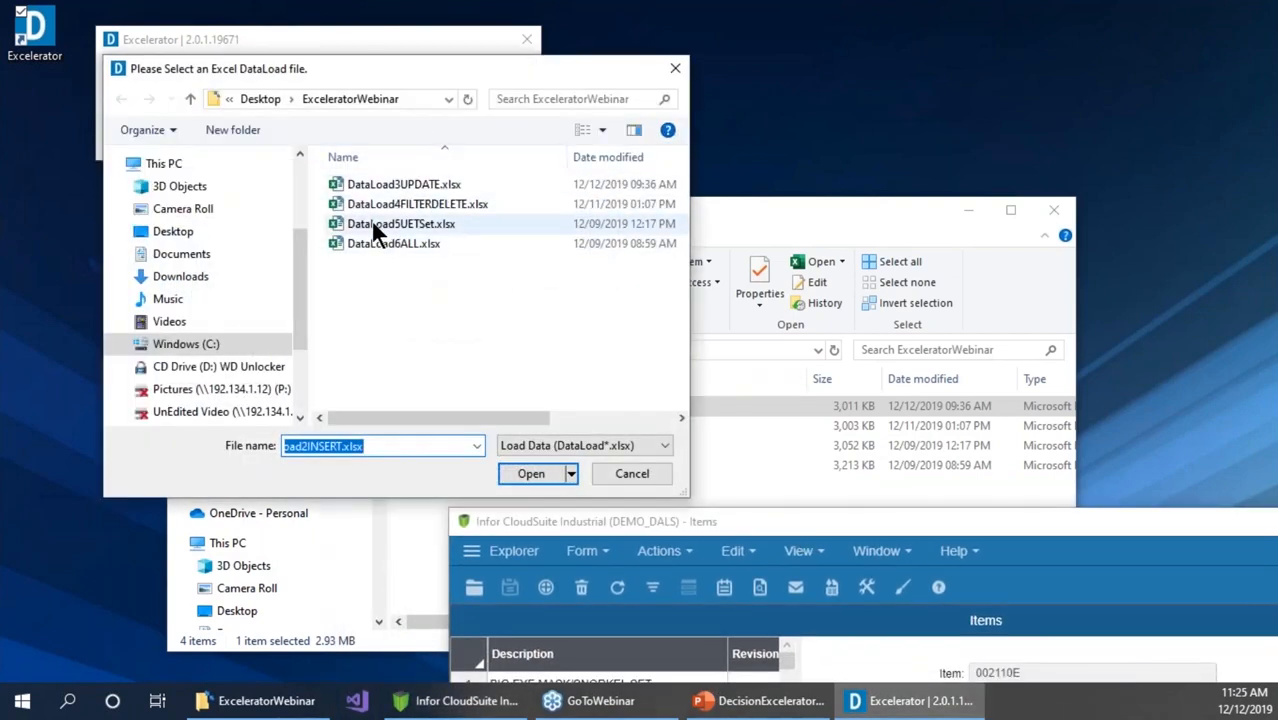
pyautogui.click(374, 190)
pyautogui.doubleClick(372, 190)
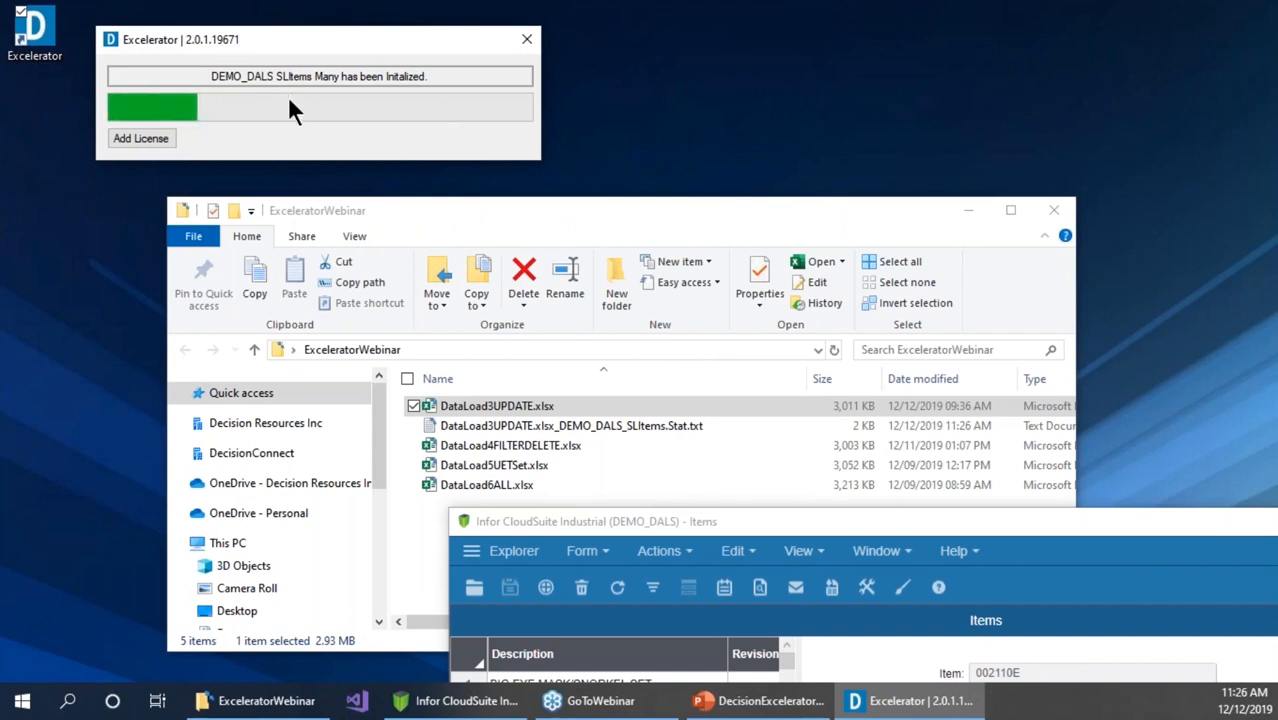
# Filter the CloudSuite Industrial items for an Order Maximum of 250 and select TBS OTML RSN CKIE SS
pyautogui.moveTo(782, 515); pyautogui.dragTo(388, 52)
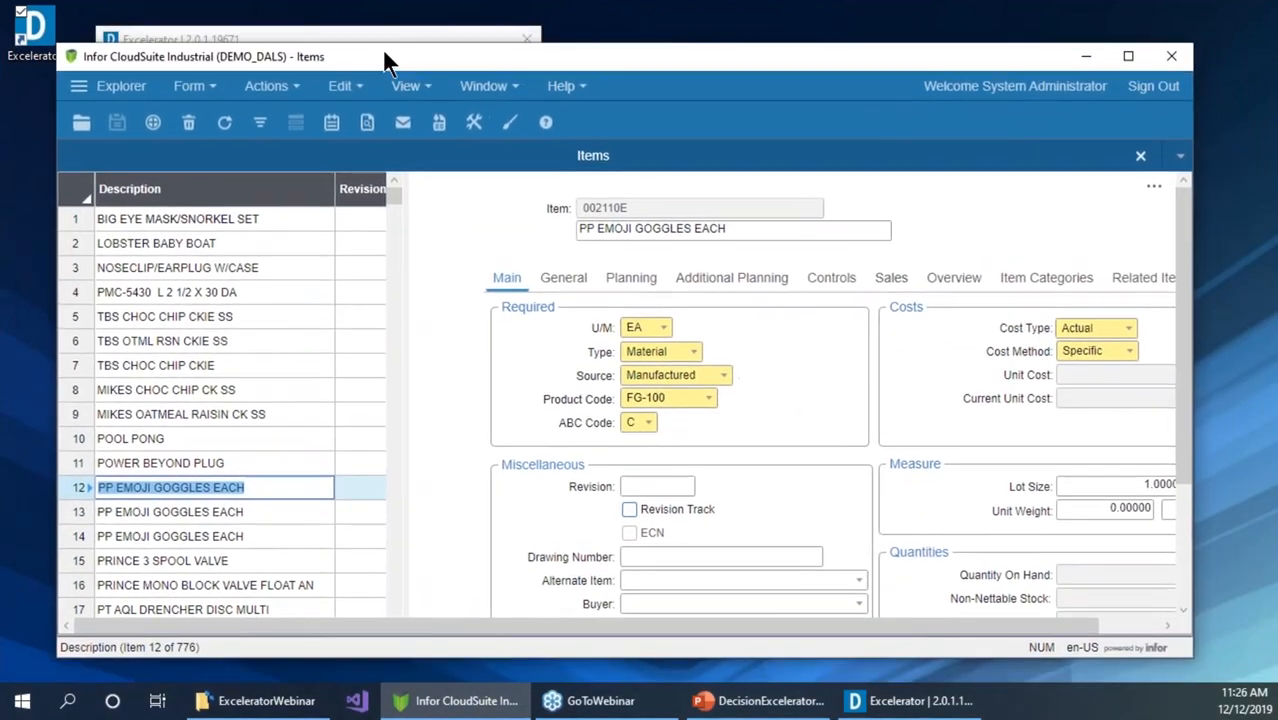
pyautogui.click(712, 281)
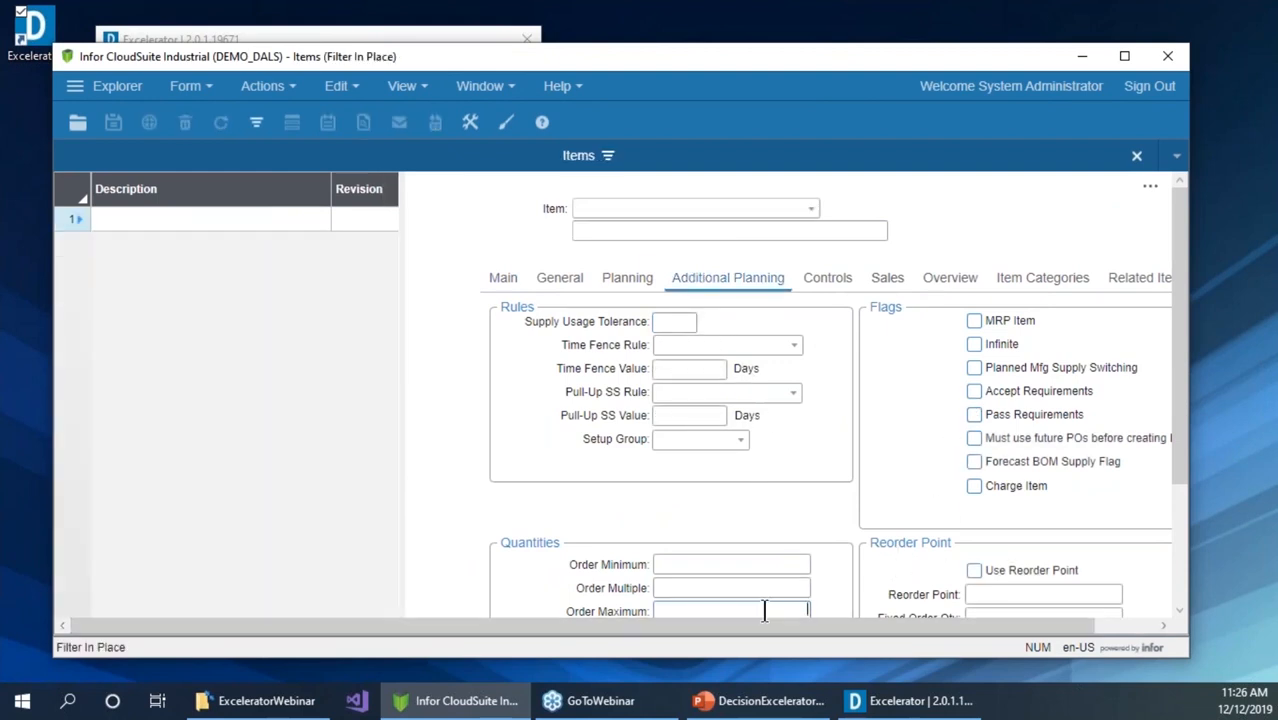
pyautogui.write('250')
pyautogui.click(135, 287)
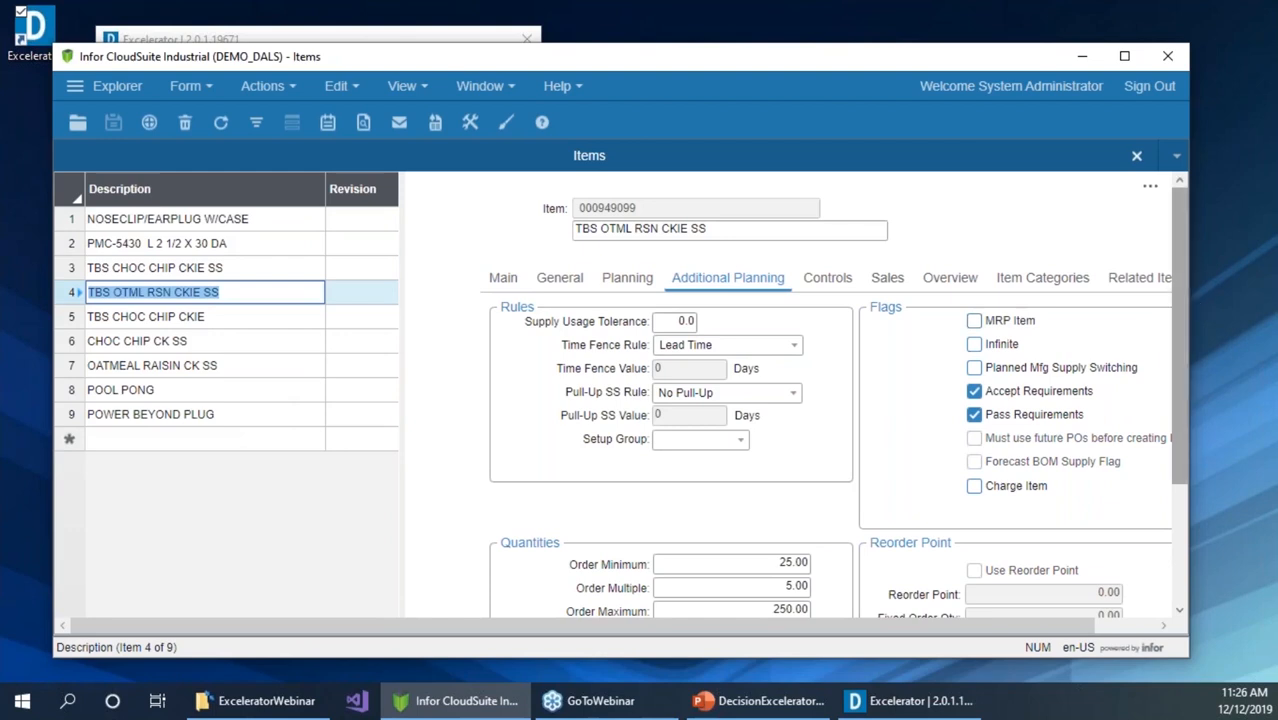
# Check the order minimum, multiple and maximum quantities of OATMEAL RAISIN CK SS, POOL PONG and POWER BEYOND PLUG
pyautogui.scroll(-2, 1180, 365)
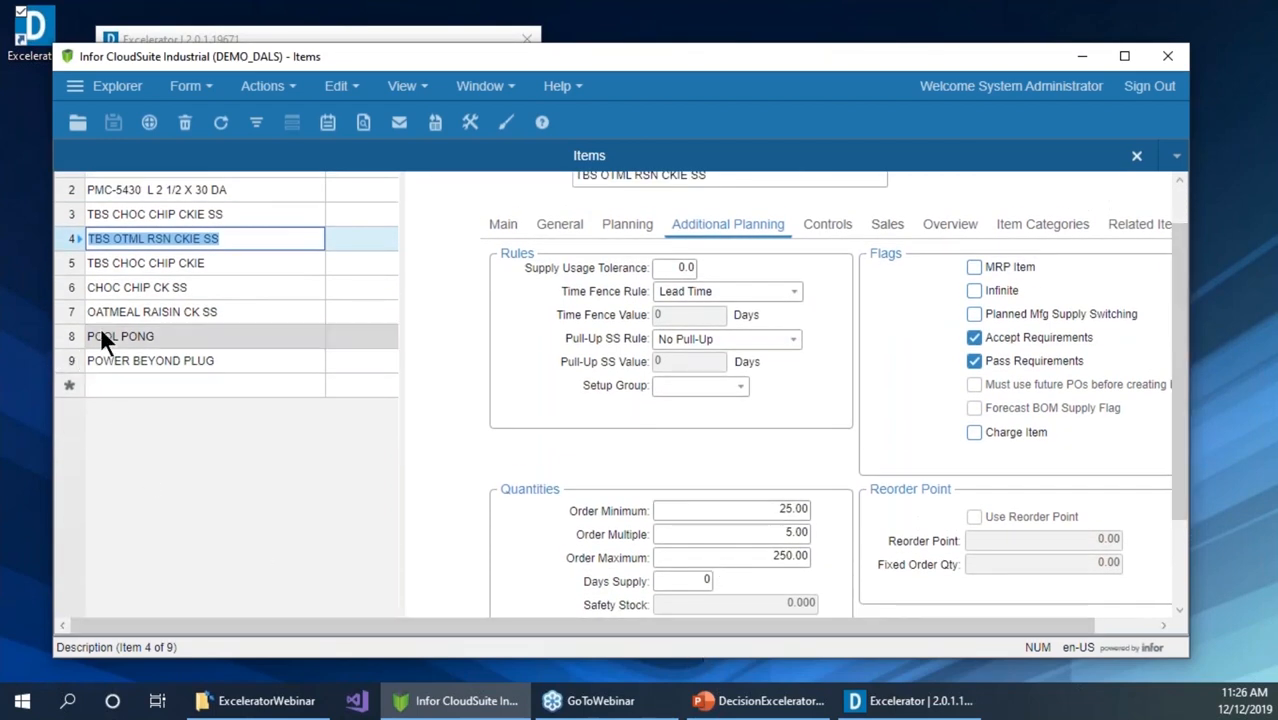
pyautogui.click(115, 312)
pyautogui.click(137, 337)
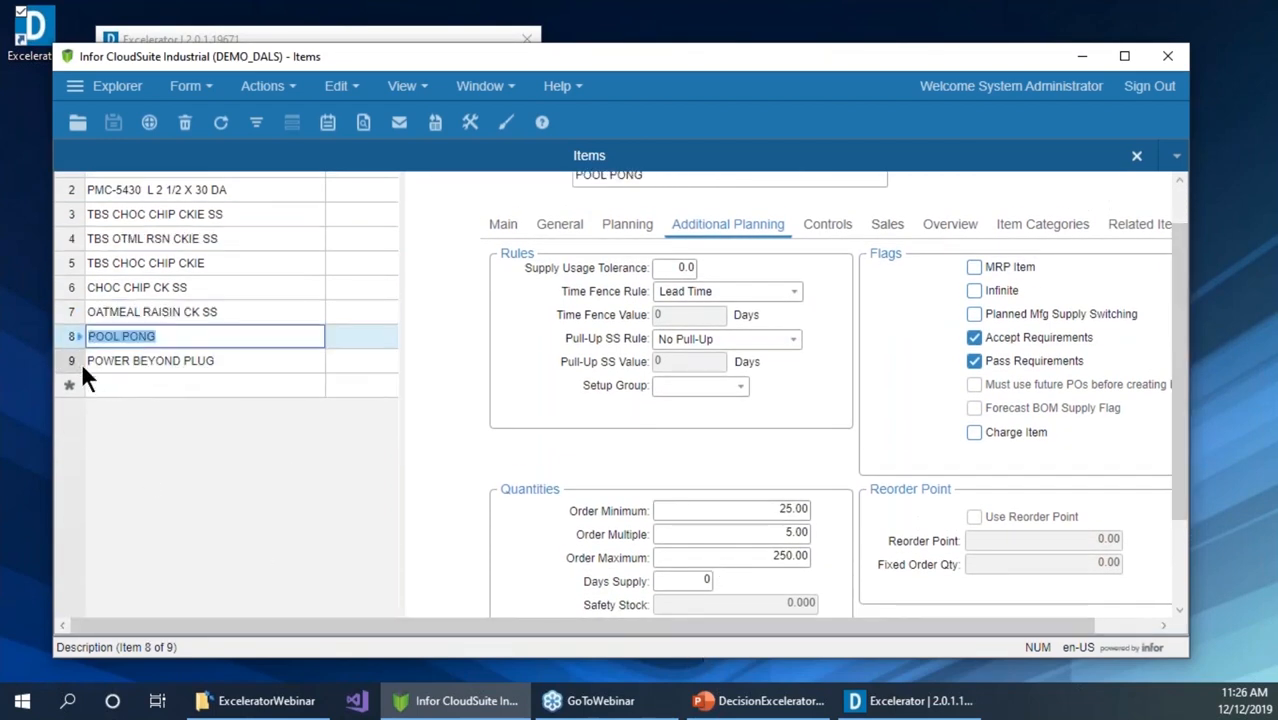
pyautogui.click(79, 360)
pyautogui.moveTo(432, 60)
pyautogui.mouseDown()
pyautogui.moveTo(556, 256)
pyautogui.moveTo(454, 101)
pyautogui.moveTo(448, 68)
pyautogui.mouseUp()
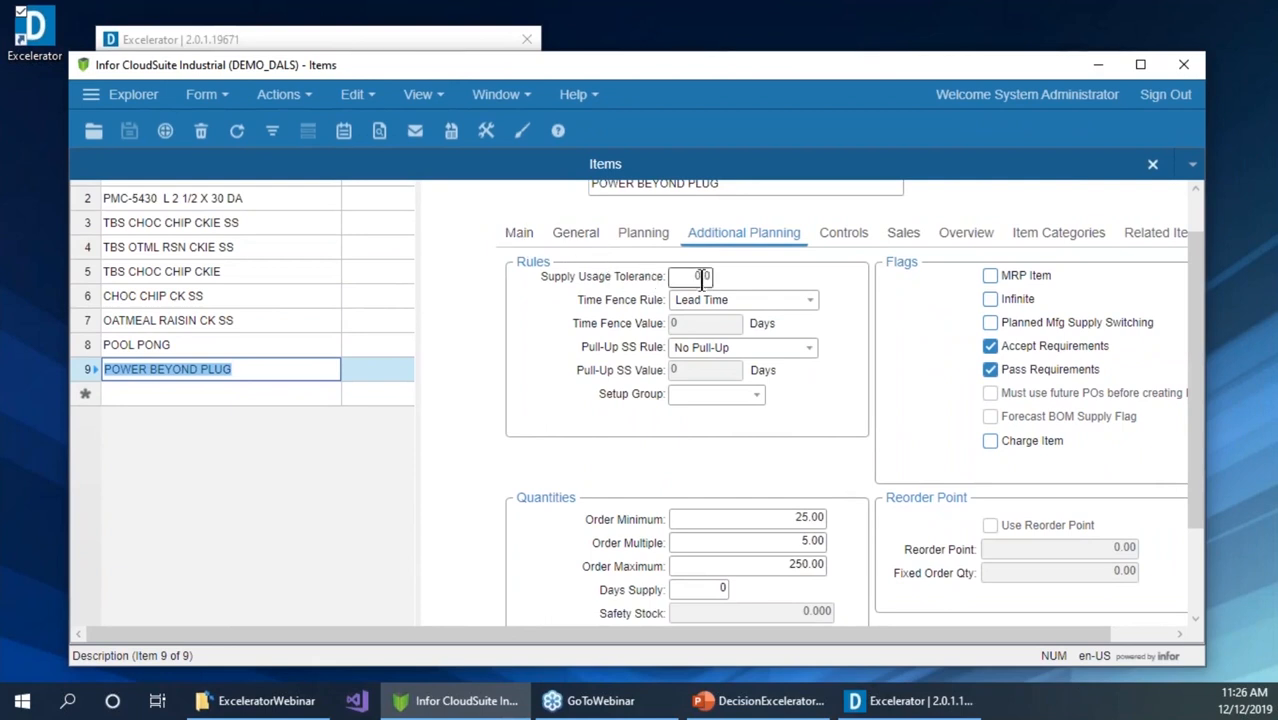
# Remove the Order Maximum criterion from the items filter and list all items with their Main details
pyautogui.moveTo(825, 566); pyautogui.dragTo(746, 566)
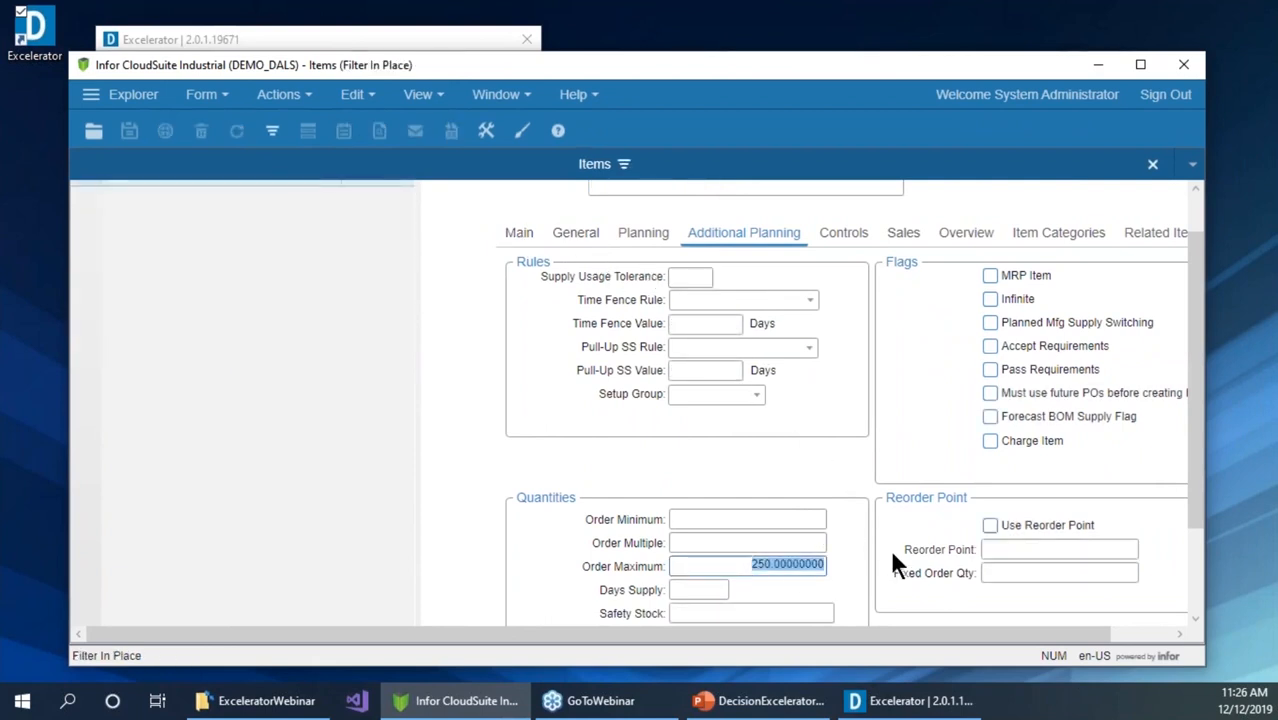
pyautogui.press('BackSpace')
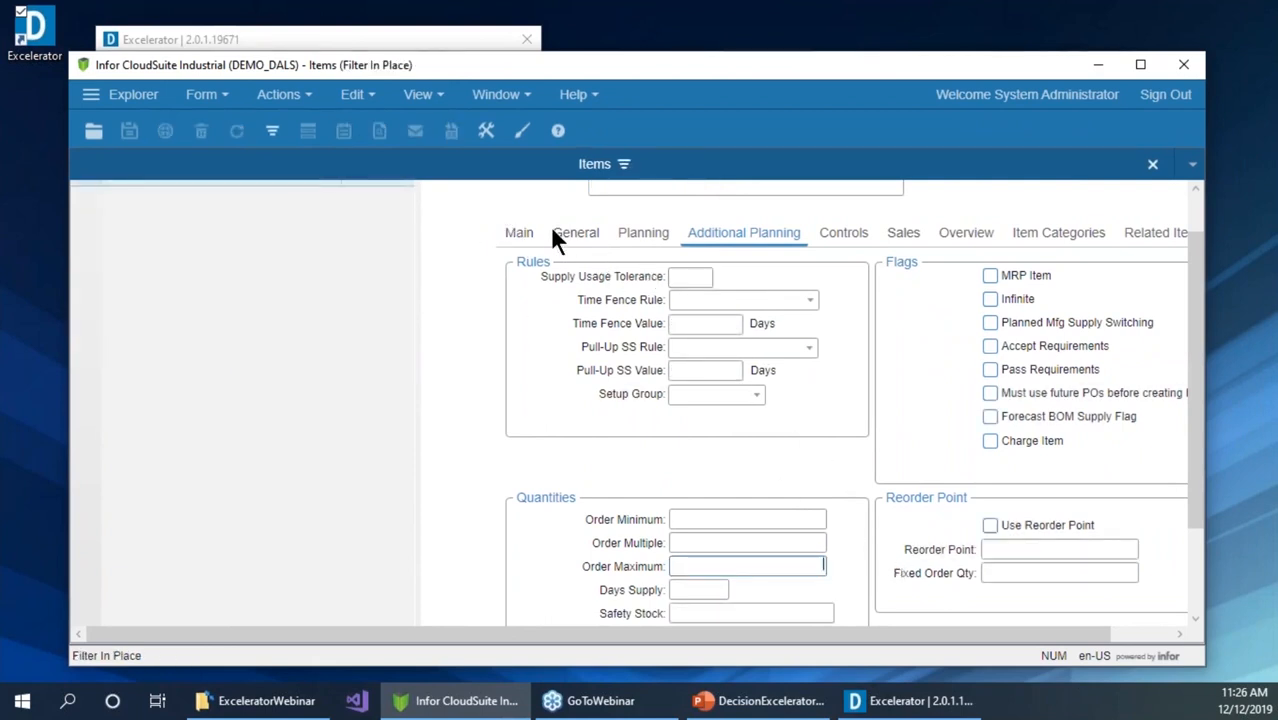
pyautogui.click(517, 240)
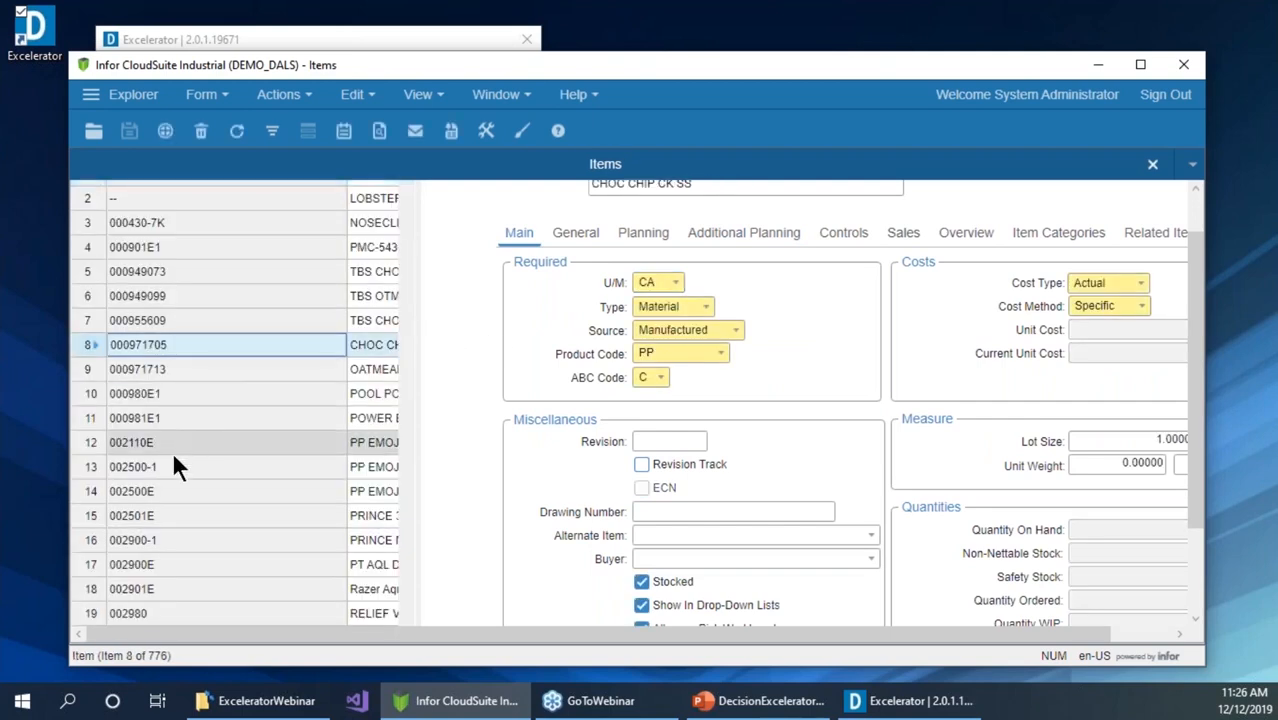
# Check the updated Product Code of several items, including 002110E and 000955609, and close CloudSuite Industrial
pyautogui.click(173, 447)
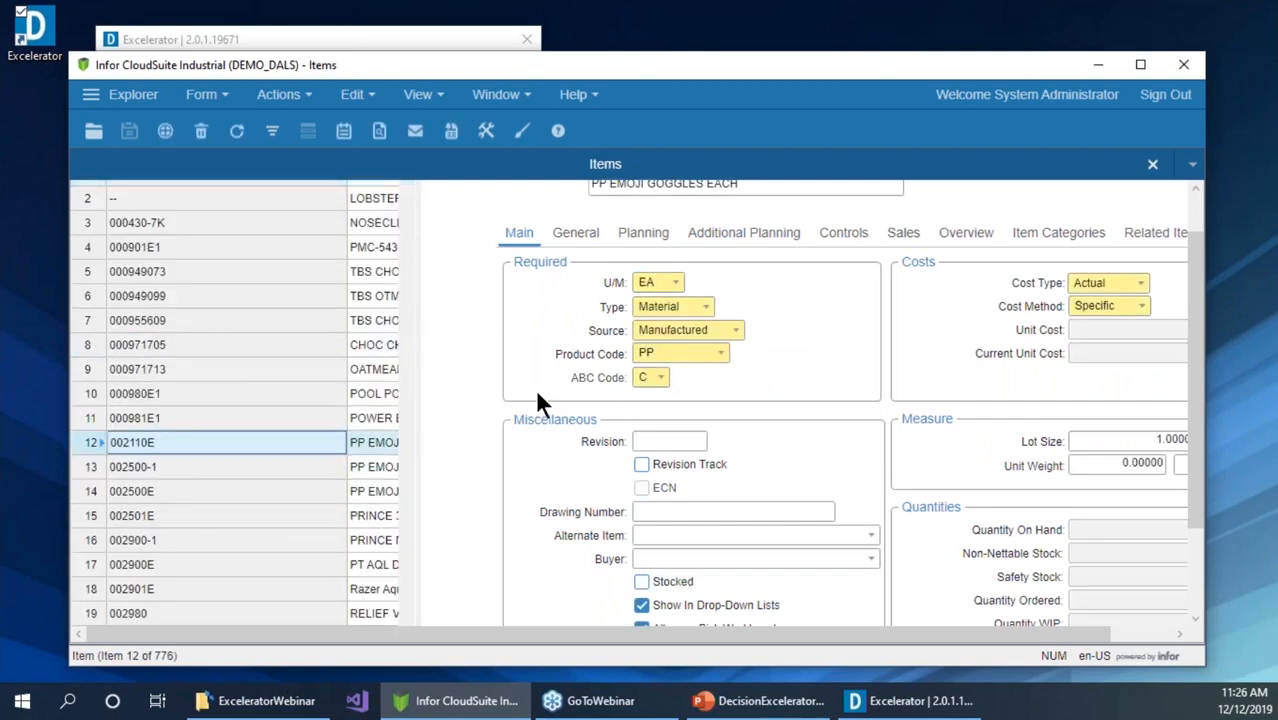
pyautogui.click(196, 393)
pyautogui.click(164, 562)
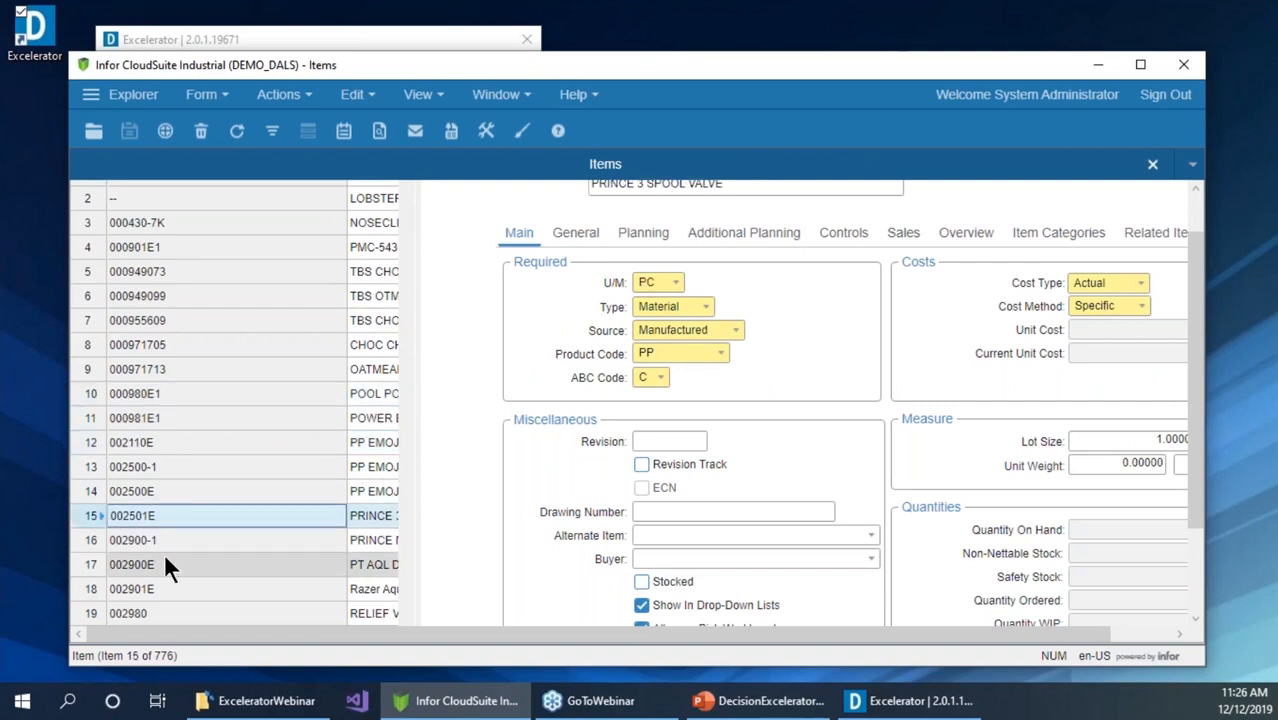
pyautogui.click(166, 442)
pyautogui.click(130, 326)
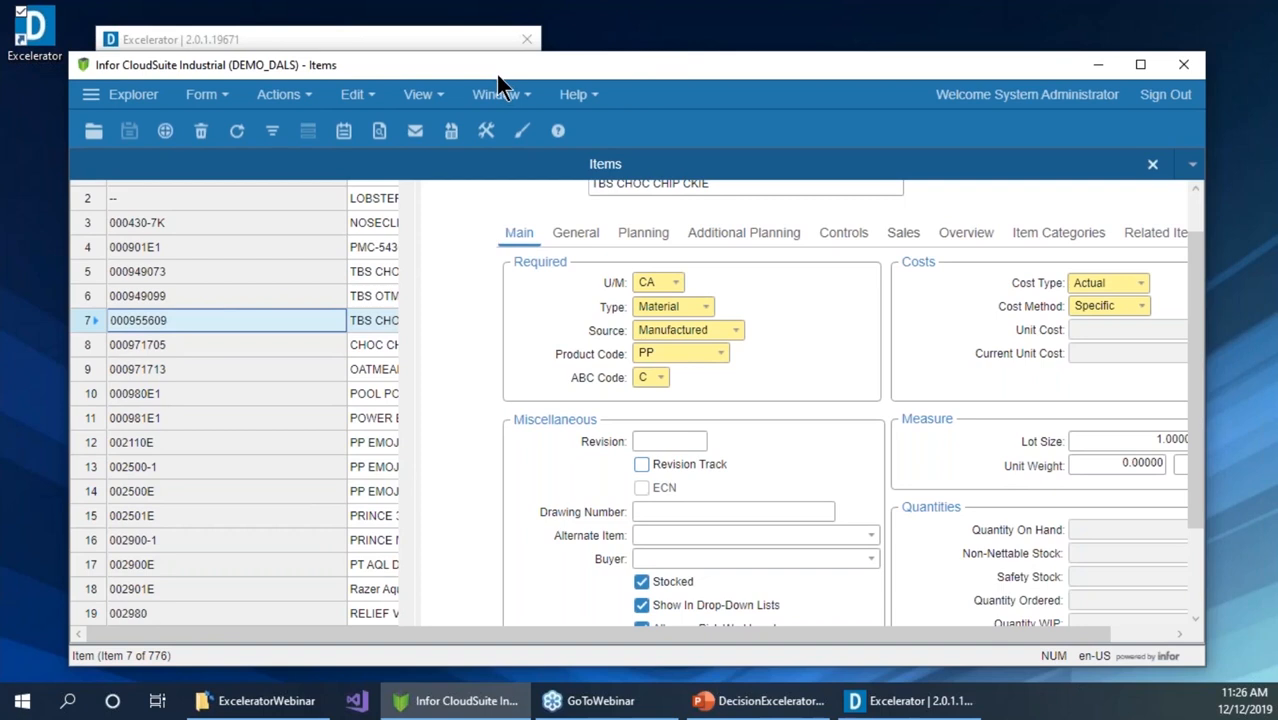
pyautogui.moveTo(496, 74); pyautogui.dragTo(475, 179)
pyautogui.click(1170, 172)
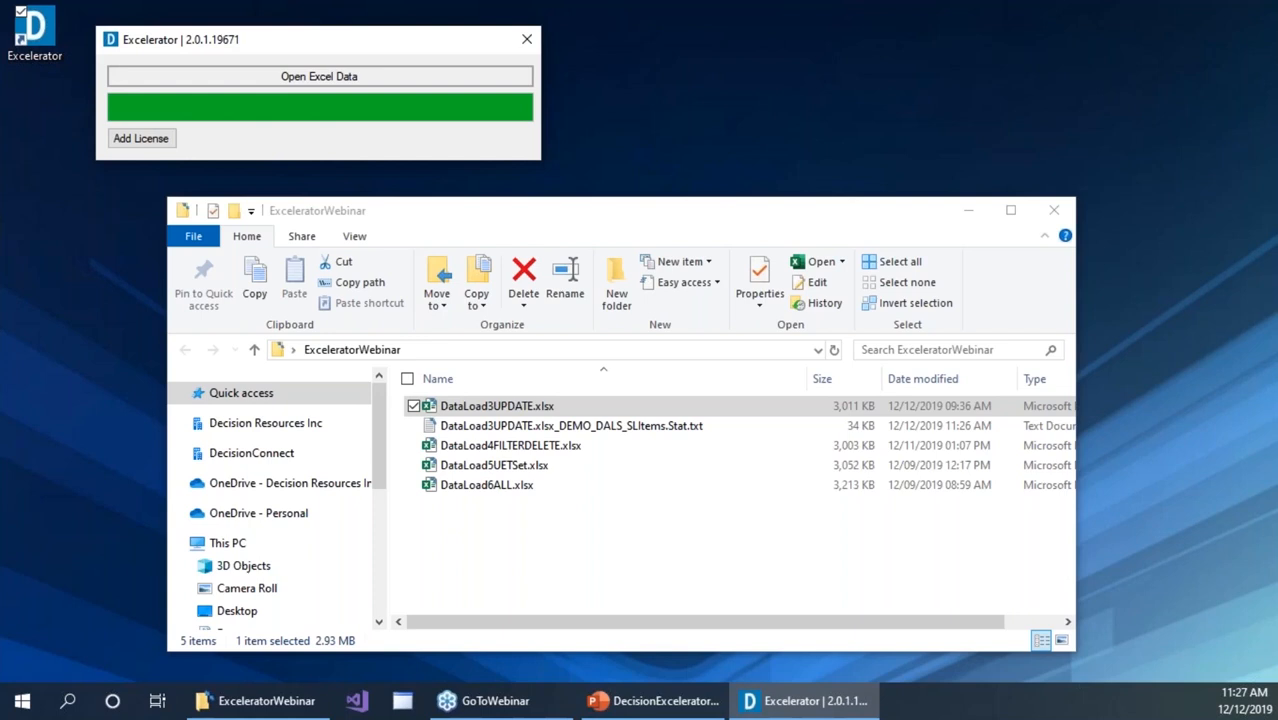
# Switch to the Decision Excelerator presentation in PowerPoint, resume the slide show, and advance to the Advanced Features slide
pyautogui.click(760, 110)
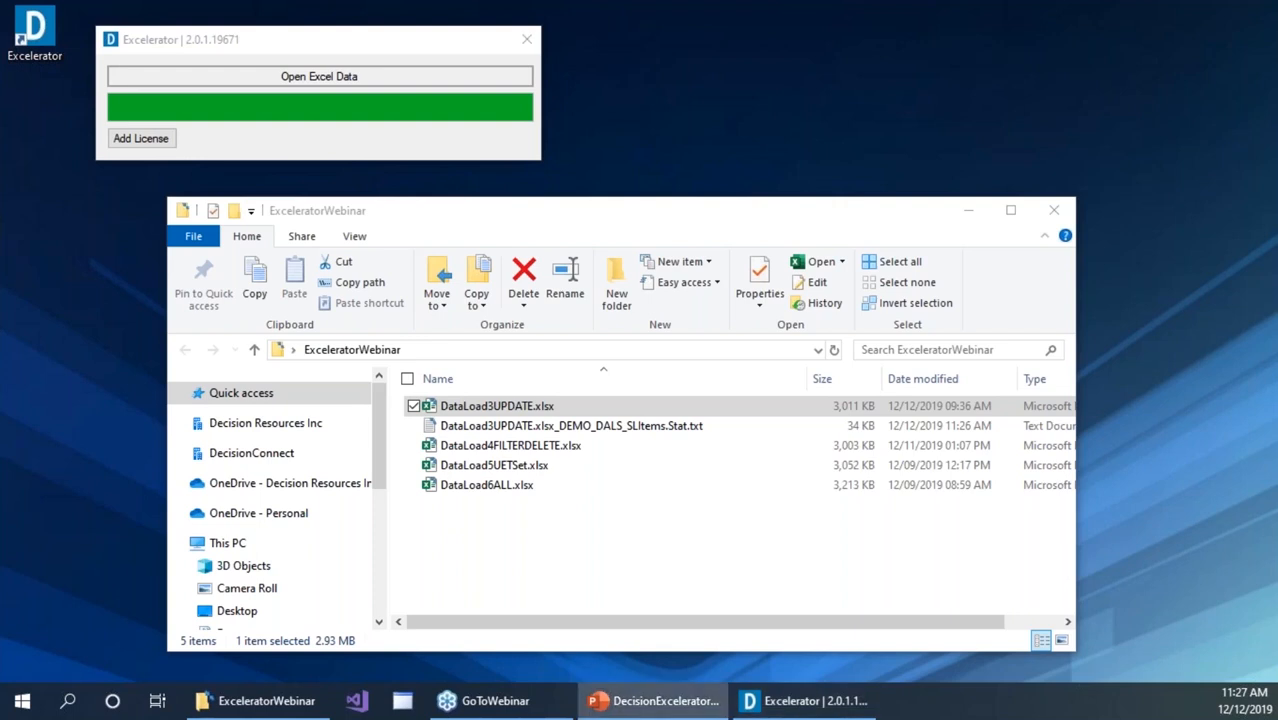
pyautogui.hotkey('shift', 'F5')
pyautogui.hotkey('shift', 'F5')
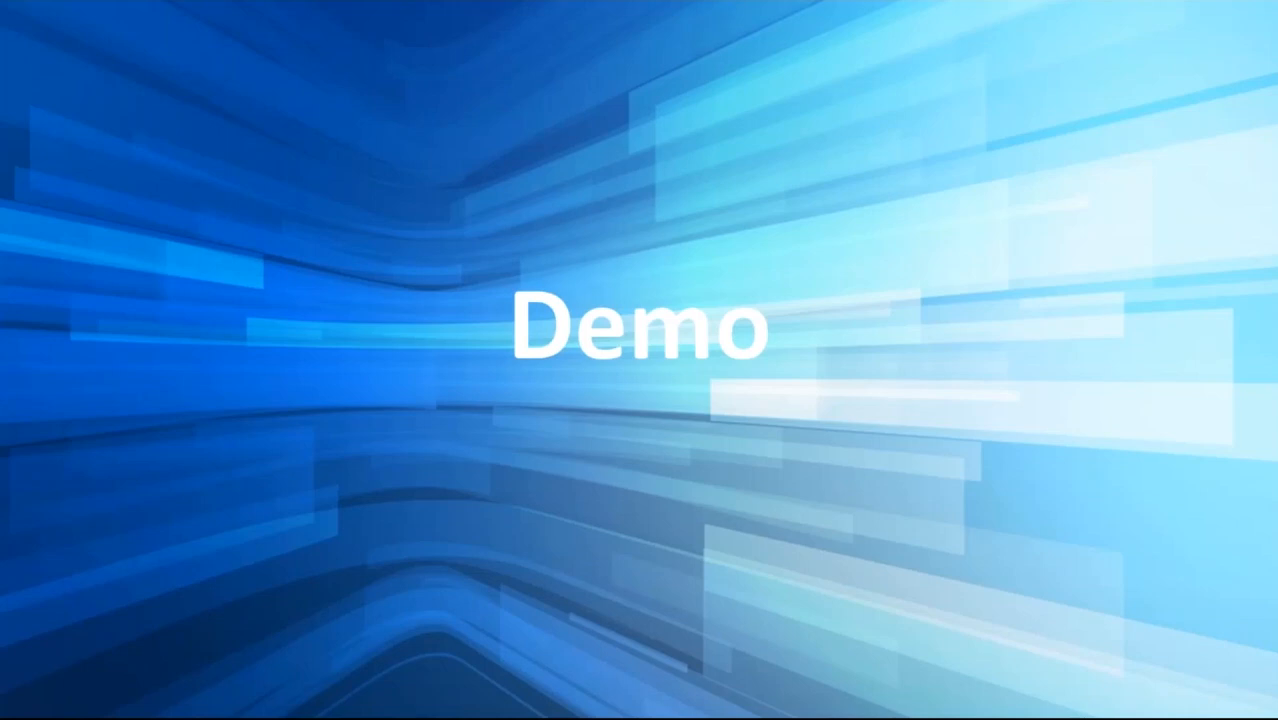
pyautogui.press('Right')
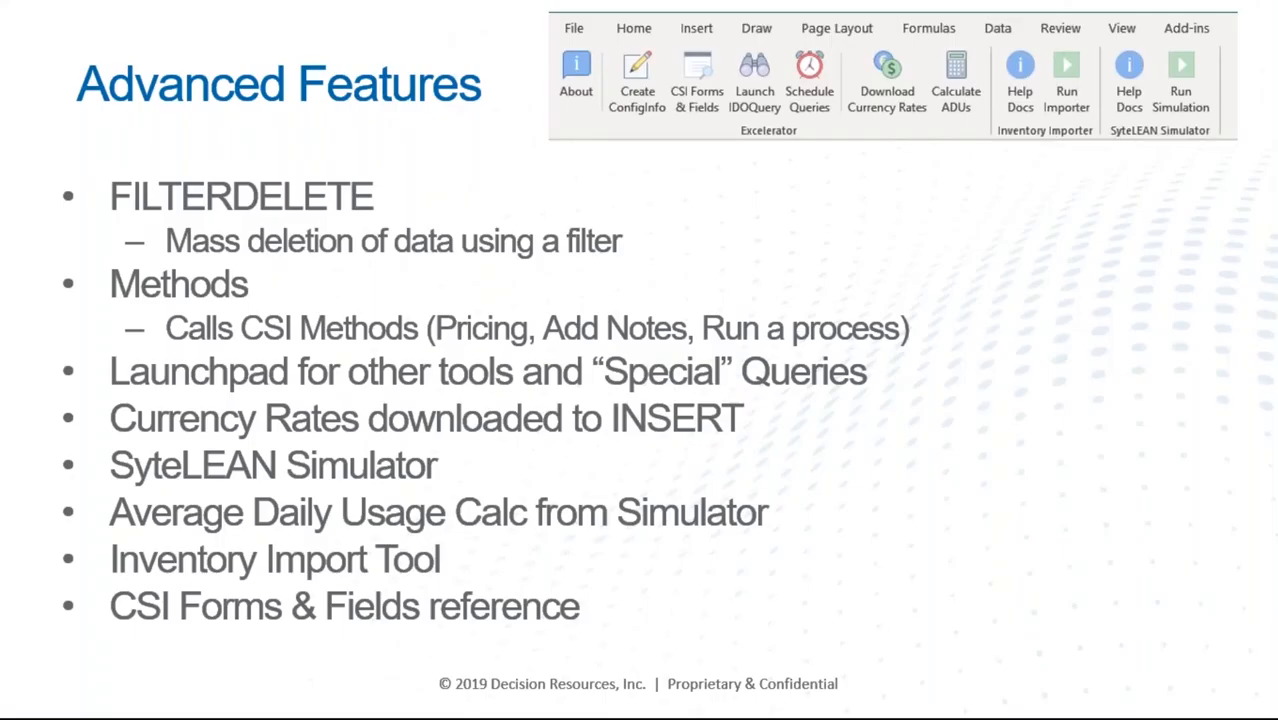